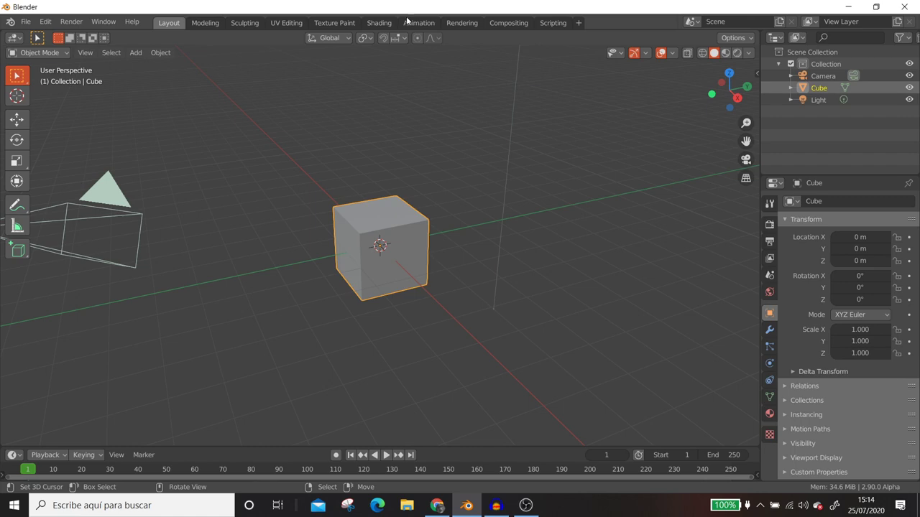
# Switch to the Shading workspace and show the cube's material properties.
pyautogui.click(379, 23)
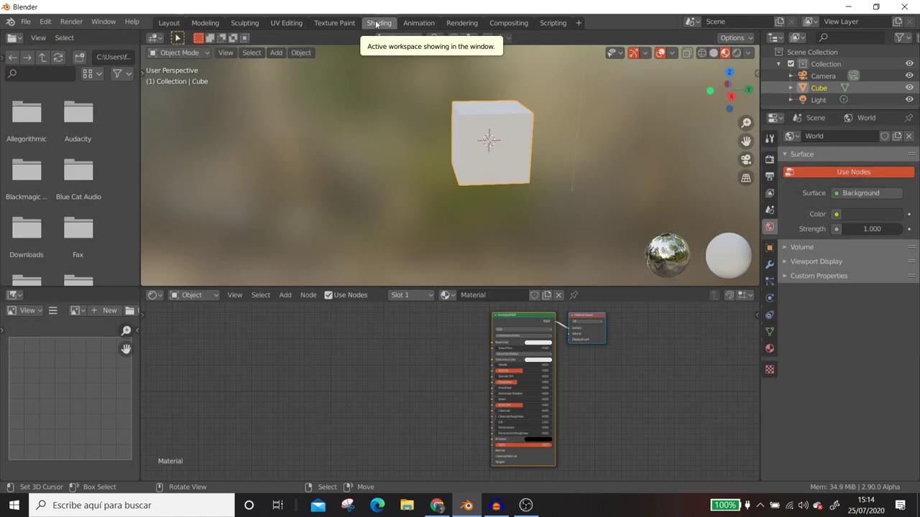
pyautogui.scroll(1, 689, 347)
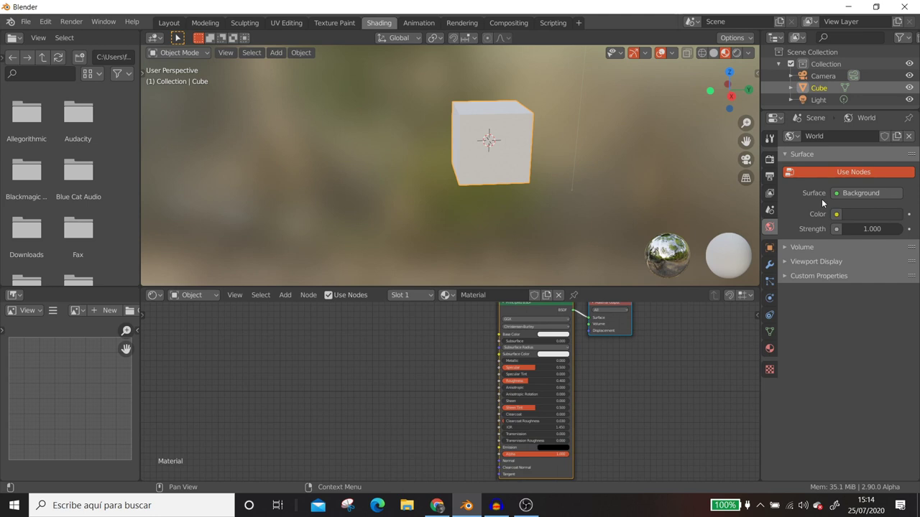
pyautogui.click(770, 351)
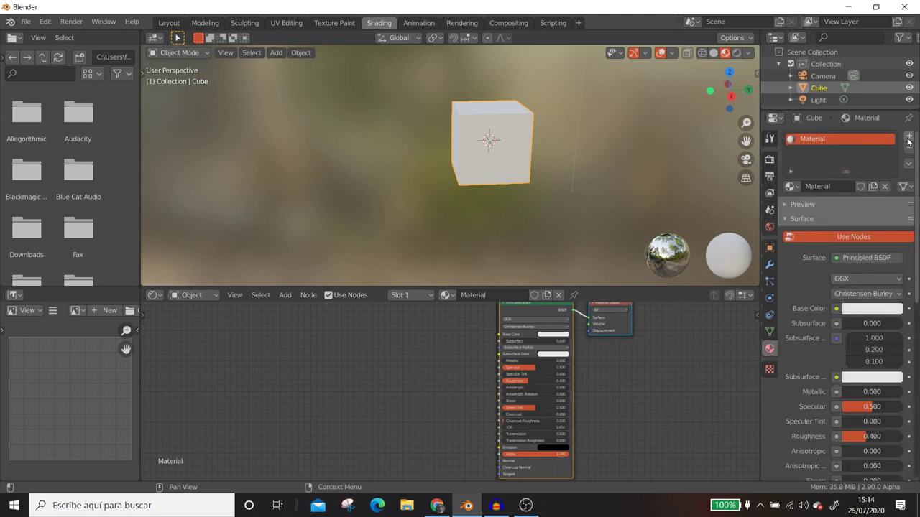
# Rename the cube's material to MASCARAS.
pyautogui.doubleClick(819, 138)
pyautogui.write('MASCARAS')
pyautogui.press('Return')
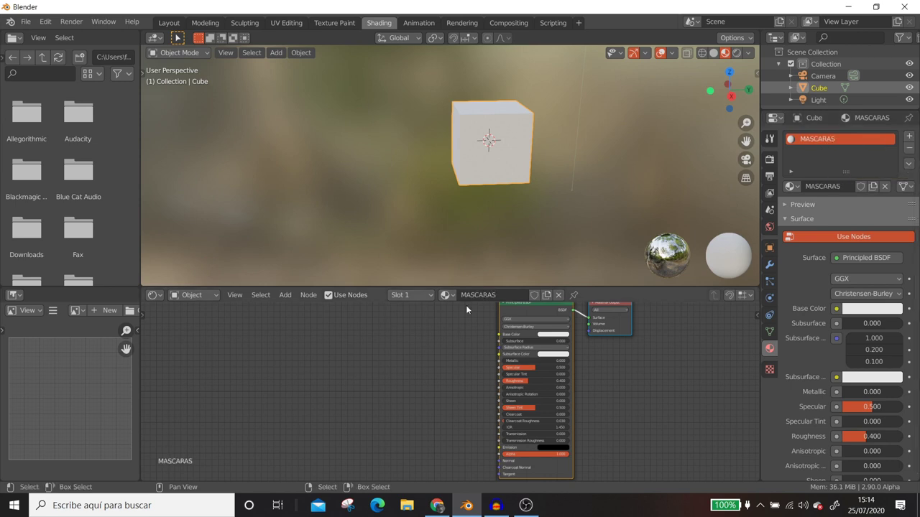
pyautogui.scroll(-2, 445, 331)
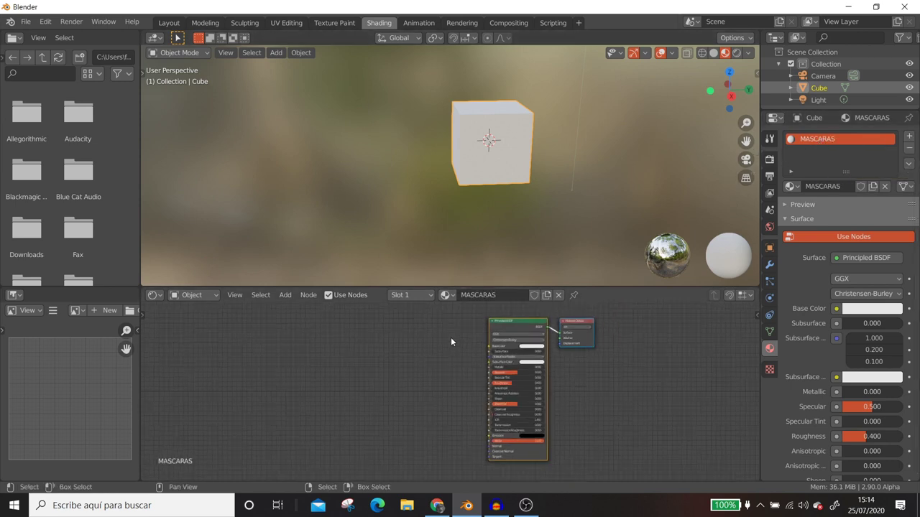
pyautogui.moveTo(571, 382); pyautogui.dragTo(649, 380, button='middle')
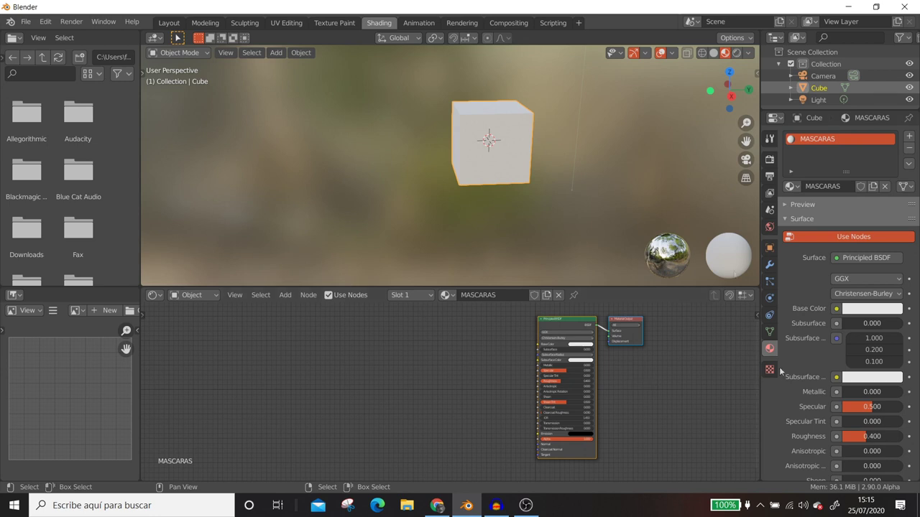
# Raise the Shader Editor's border so it fills more of the window than the 3D viewport.
pyautogui.scroll(-1, 463, 397)
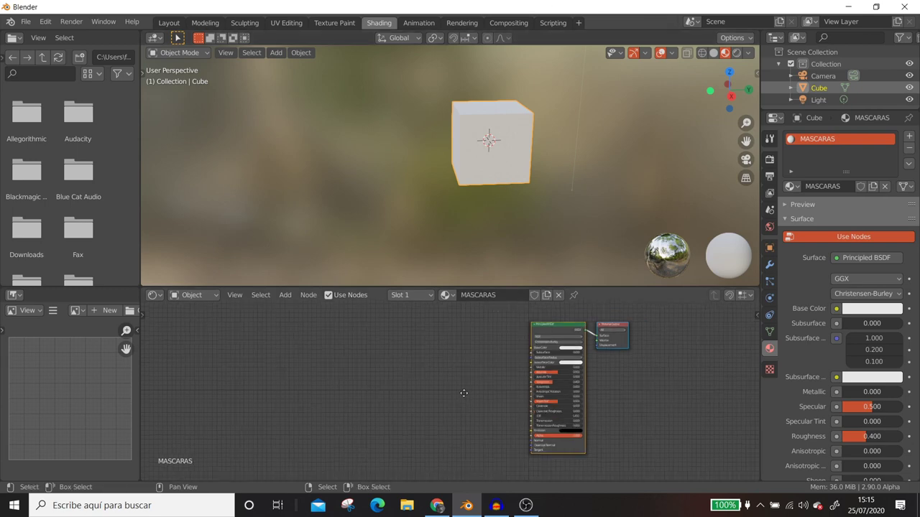
pyautogui.scroll(-1, 463, 392)
pyautogui.moveTo(629, 288); pyautogui.dragTo(652, 197)
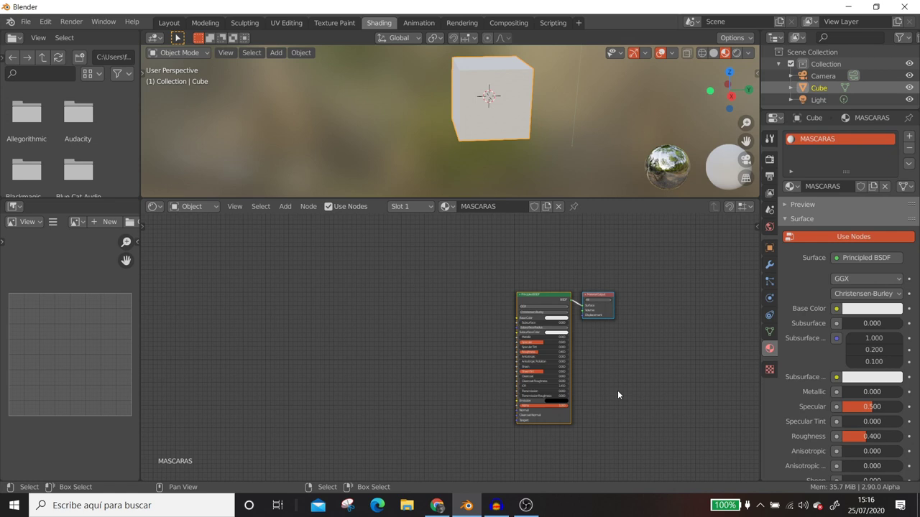
pyautogui.moveTo(618, 395); pyautogui.dragTo(682, 368, button='middle')
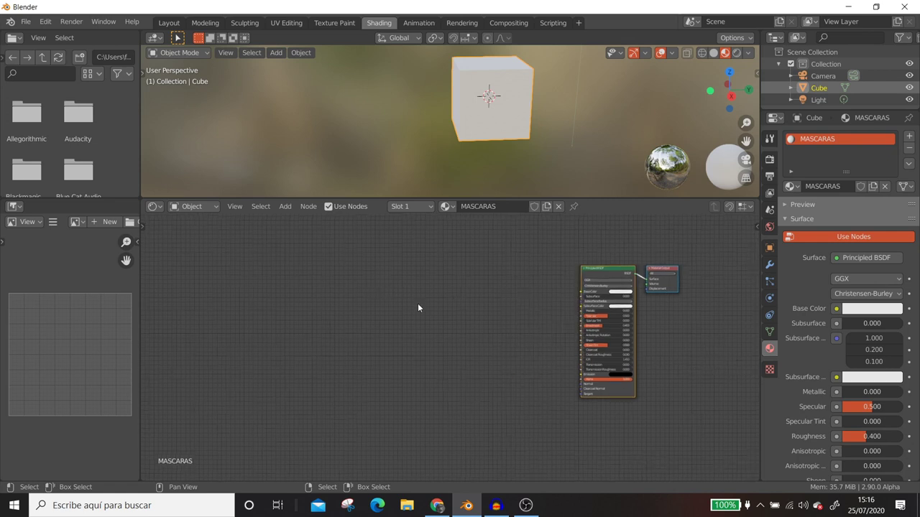
pyautogui.hotkey('shift', 'a')
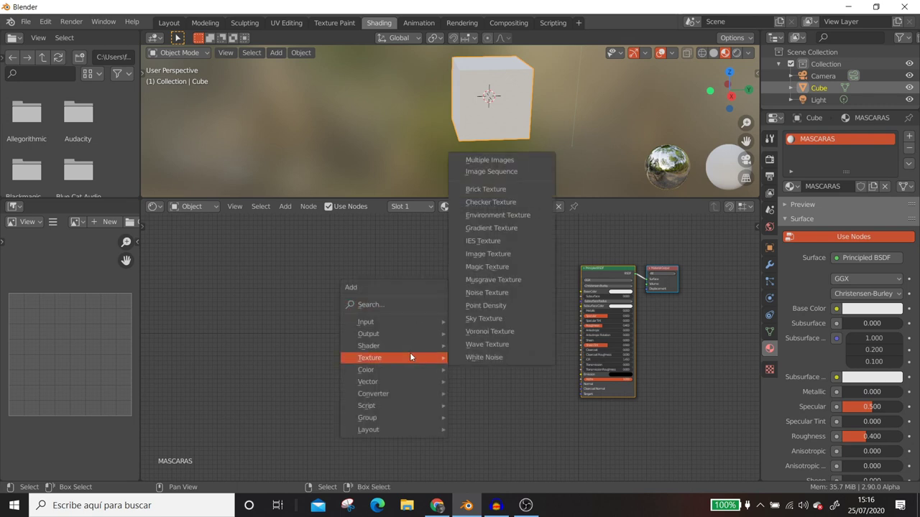
# Add a ColorRamp node and move its black stop to 0.178.
pyautogui.moveTo(373, 394)
pyautogui.click(483, 238)
pyautogui.click(467, 301)
pyautogui.scroll(2, 460, 319)
pyautogui.scroll(1, 463, 366)
pyautogui.scroll(2, 471, 389)
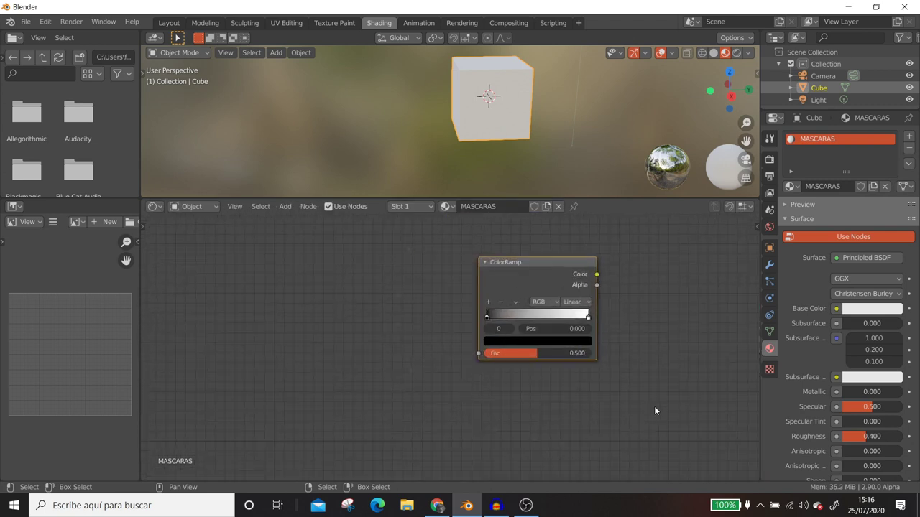
pyautogui.moveTo(487, 316); pyautogui.dragTo(506, 315)
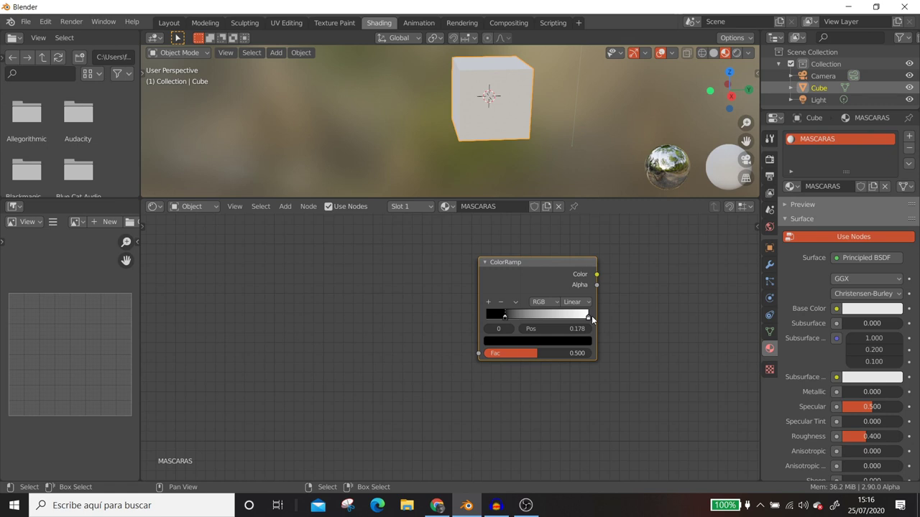
# Add a Gradient Texture node left of the ColorRamp and frame all nodes.
pyautogui.scroll(-2, 591, 315)
pyautogui.moveTo(351, 329); pyautogui.dragTo(474, 299, button='middle')
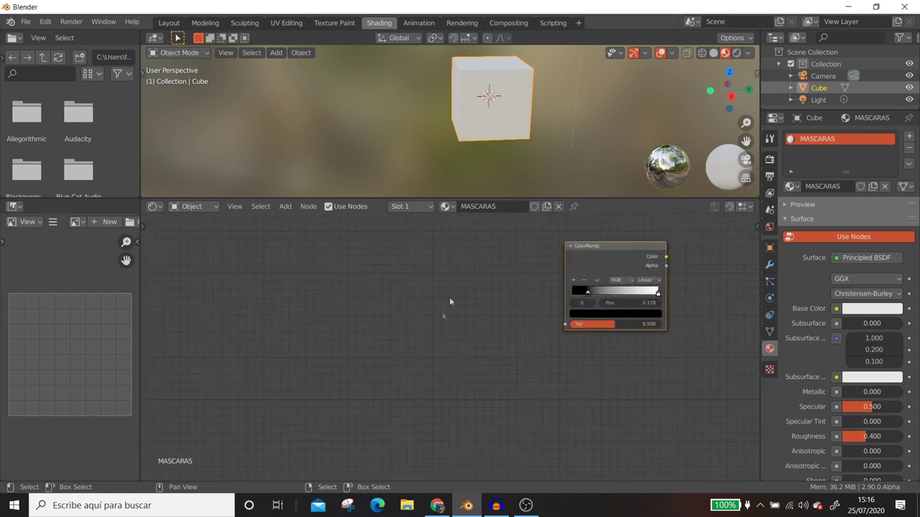
pyautogui.hotkey('shift', 'a')
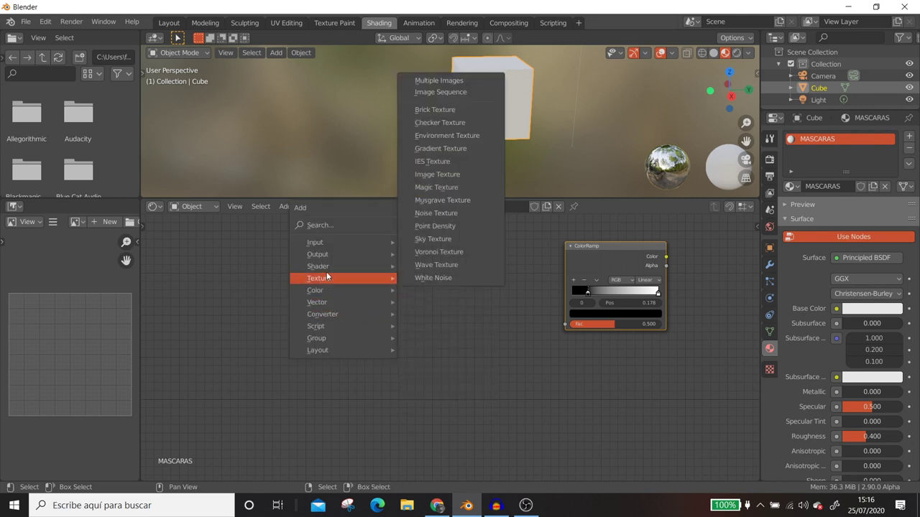
pyautogui.moveTo(318, 278)
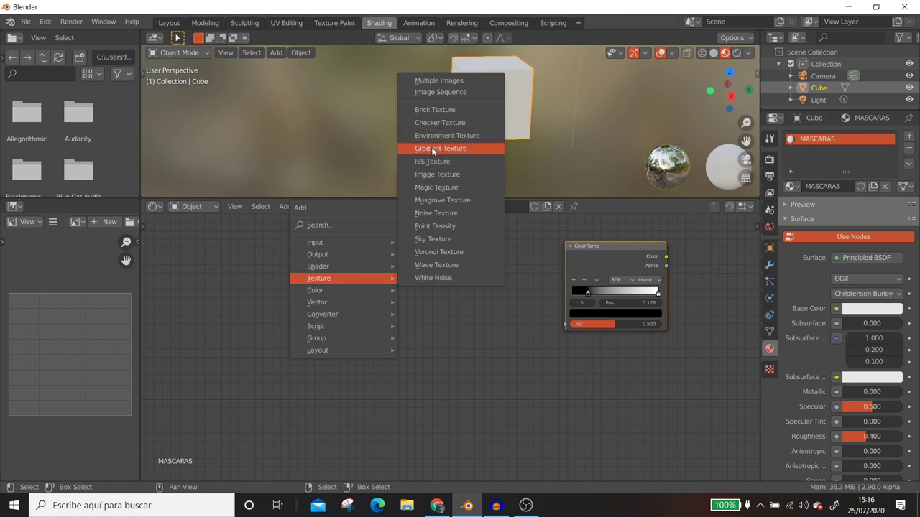
pyautogui.click(435, 148)
pyautogui.click(532, 330)
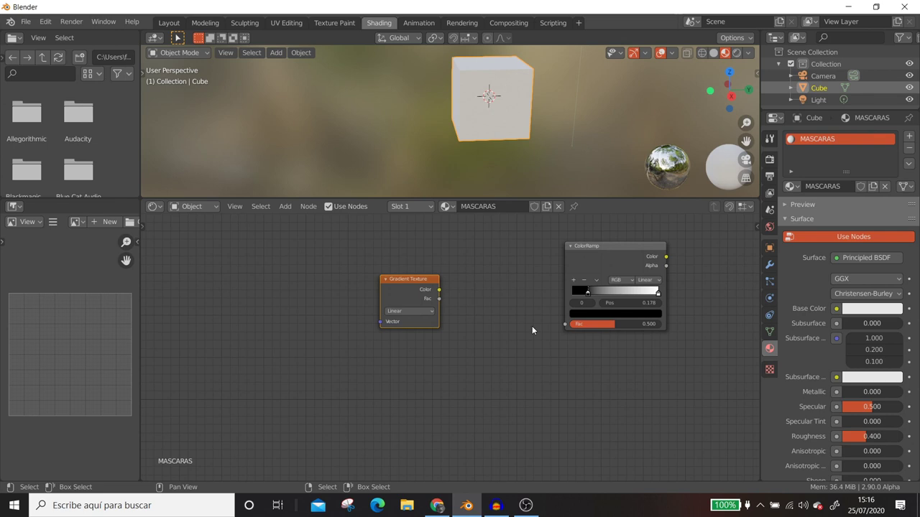
pyautogui.press('Home')
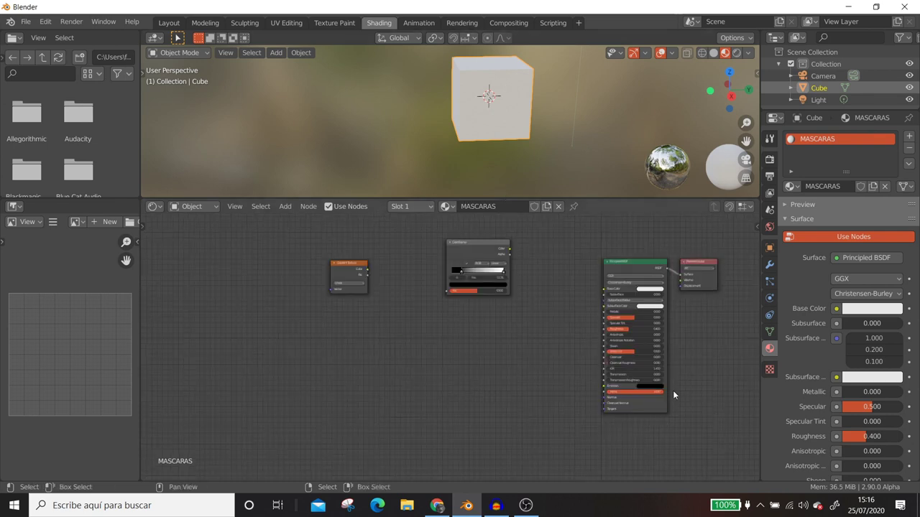
pyautogui.click(45, 21)
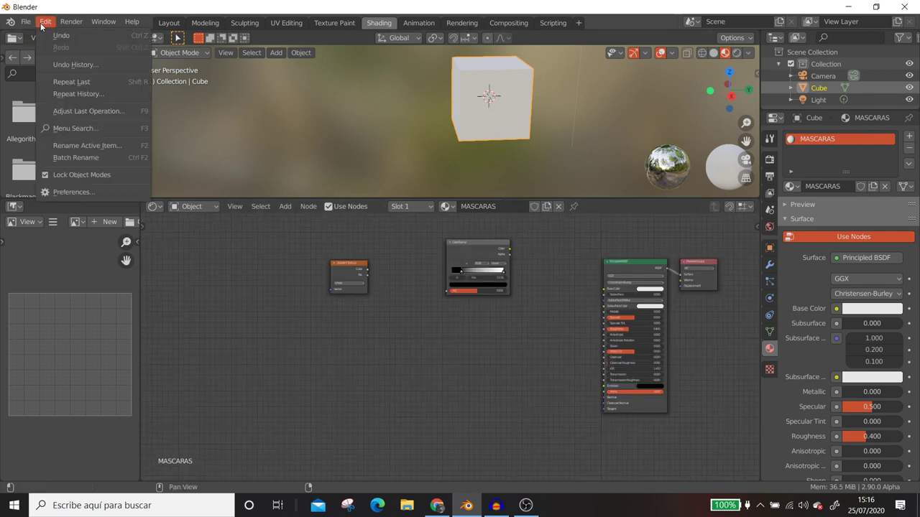
pyautogui.click(79, 189)
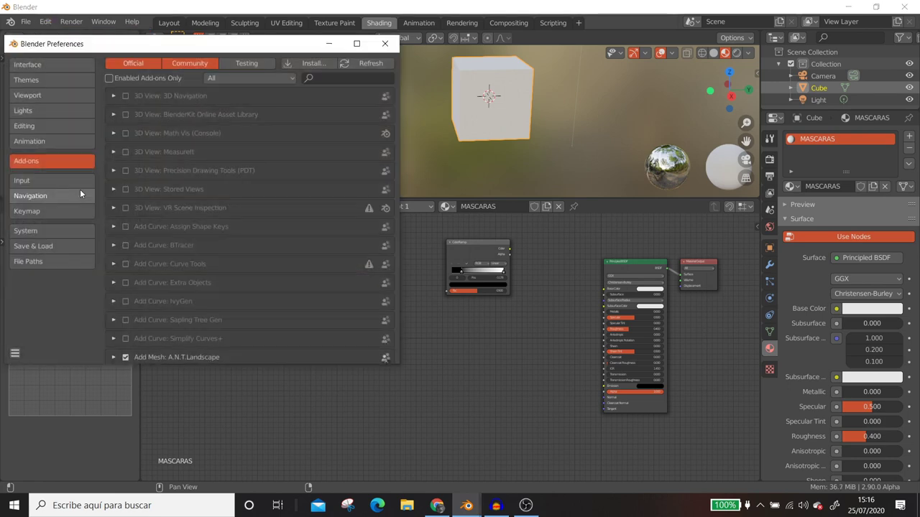
pyautogui.click(349, 79)
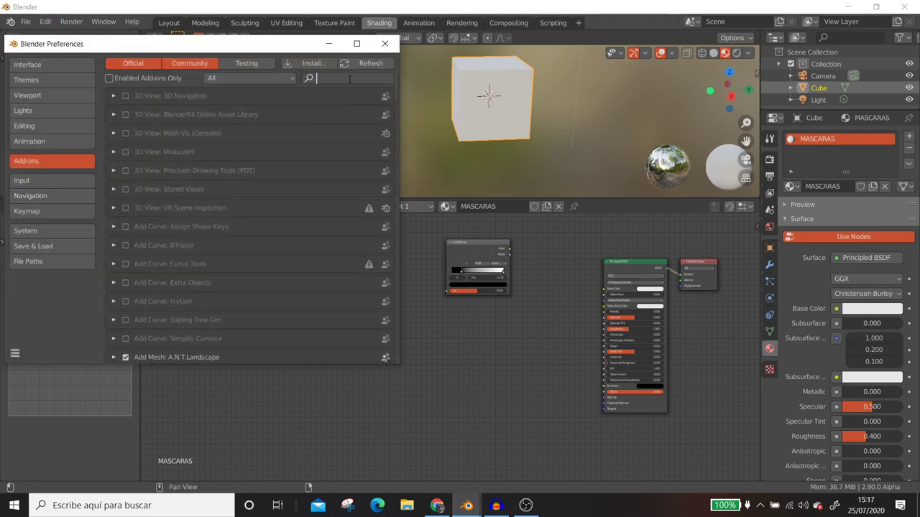
pyautogui.write('NODE')
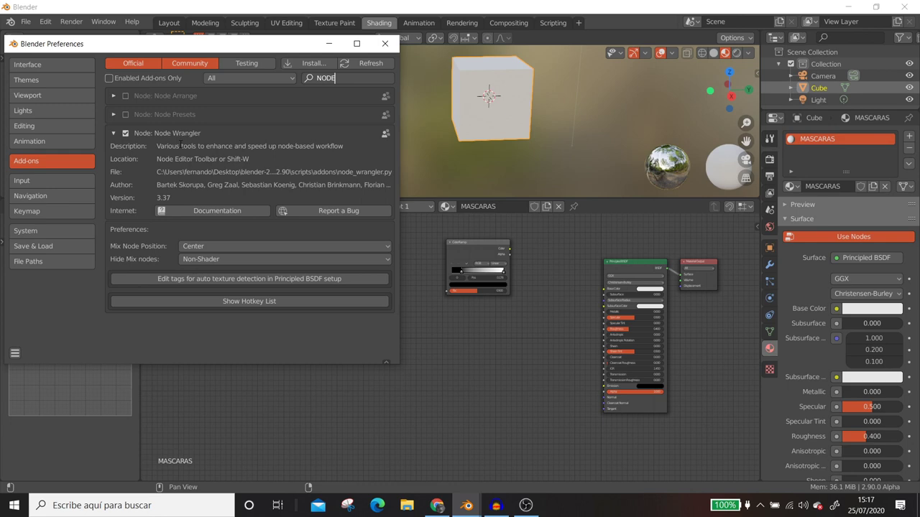
pyautogui.click(384, 43)
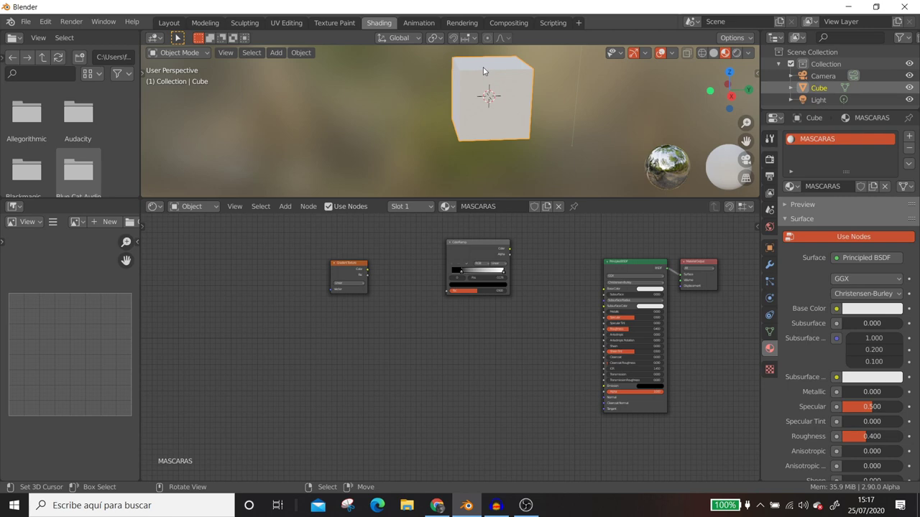
# Move the Material Output node further to the right.
pyautogui.scroll(-2, 482, 294)
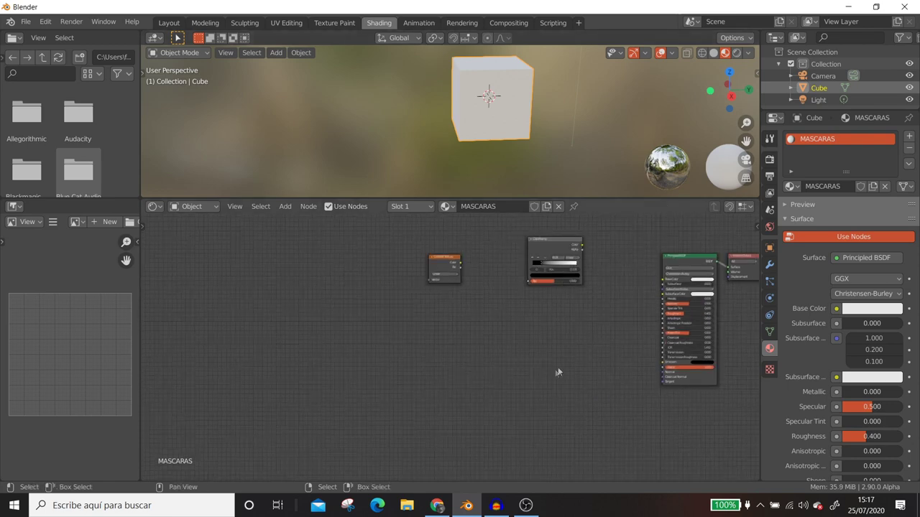
pyautogui.moveTo(589, 352); pyautogui.dragTo(488, 338, button='middle')
pyautogui.click(638, 244)
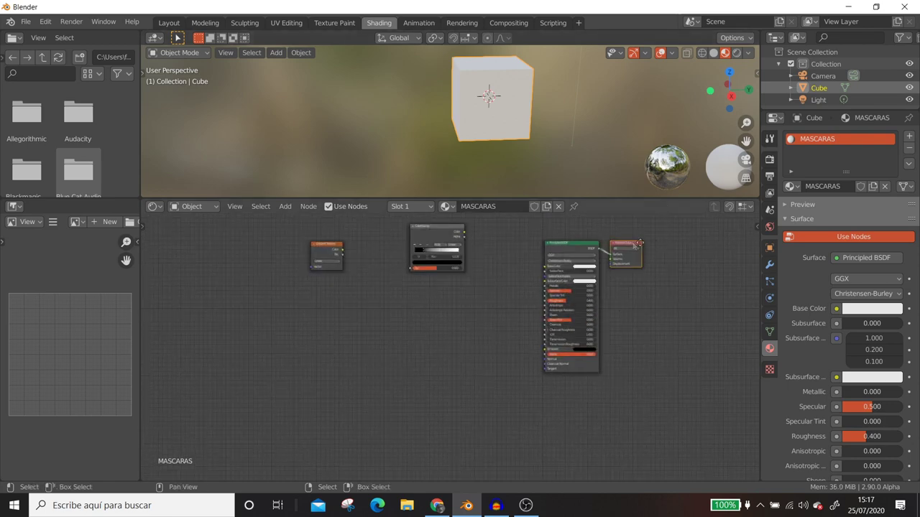
pyautogui.moveTo(638, 242); pyautogui.dragTo(686, 240)
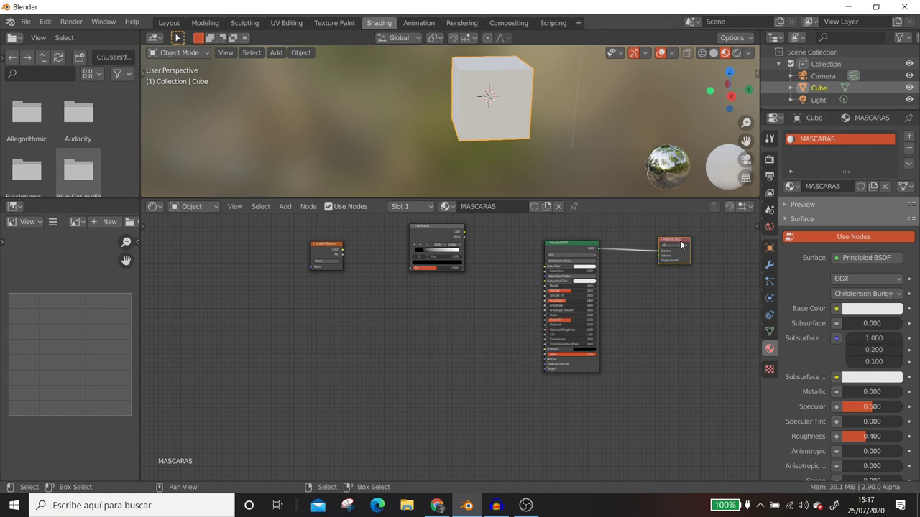
# Try a green base colour, then reconnect the Principled BSDF to Material Output's Surface.
pyautogui.click(583, 266)
pyautogui.click(582, 212)
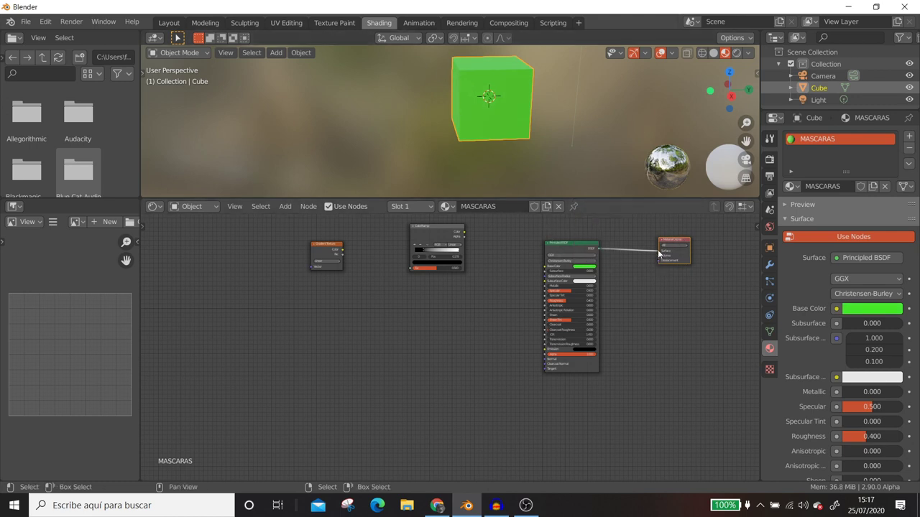
pyautogui.moveTo(659, 250); pyautogui.dragTo(628, 262)
pyautogui.scroll(1, 632, 266)
pyautogui.scroll(1, 651, 275)
pyautogui.moveTo(651, 276); pyautogui.dragTo(527, 294, button='middle')
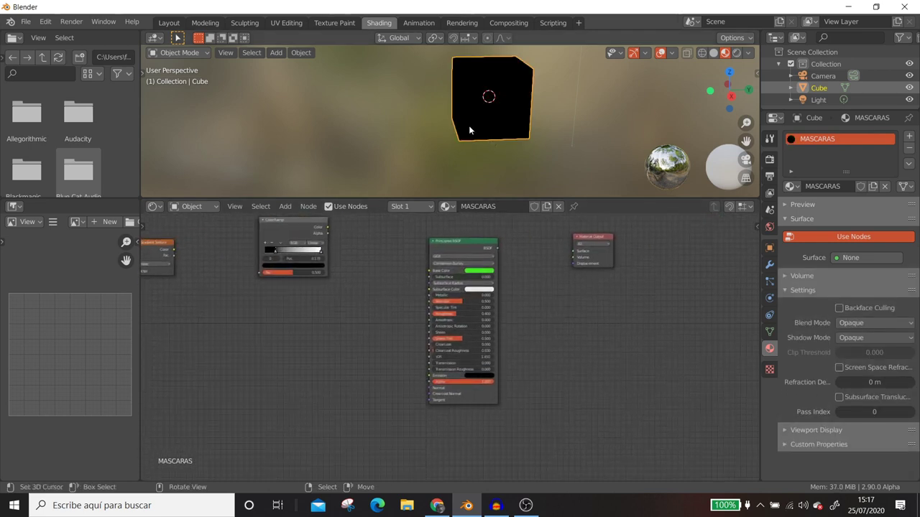
pyautogui.scroll(1, 479, 271)
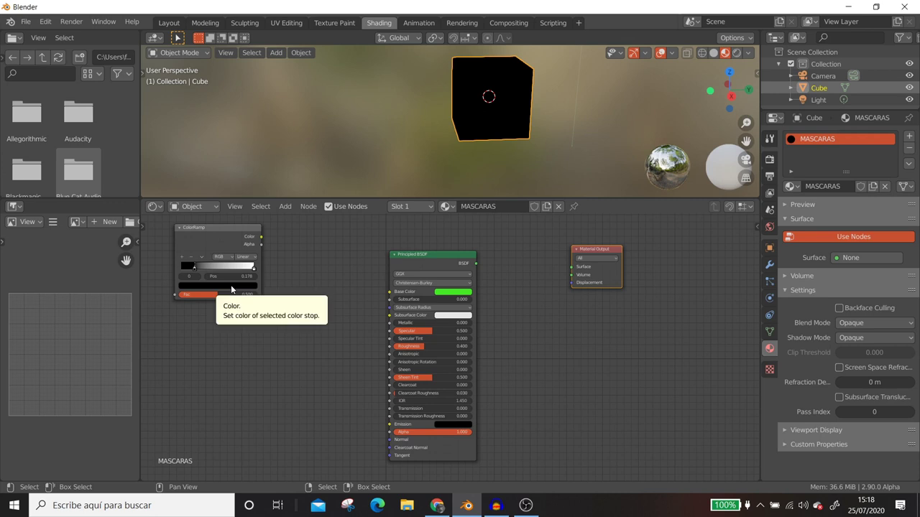
pyautogui.moveTo(475, 263); pyautogui.dragTo(571, 267)
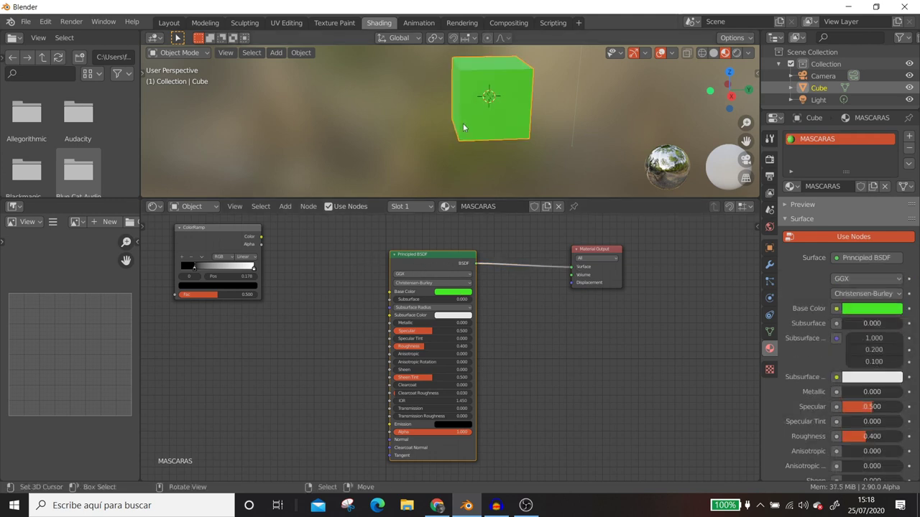
# Change the Principled BSDF base colour to light blue.
pyautogui.click(468, 293)
pyautogui.moveTo(484, 225)
pyautogui.mouseDown()
pyautogui.moveTo(454, 191)
pyautogui.moveTo(469, 196)
pyautogui.mouseUp()
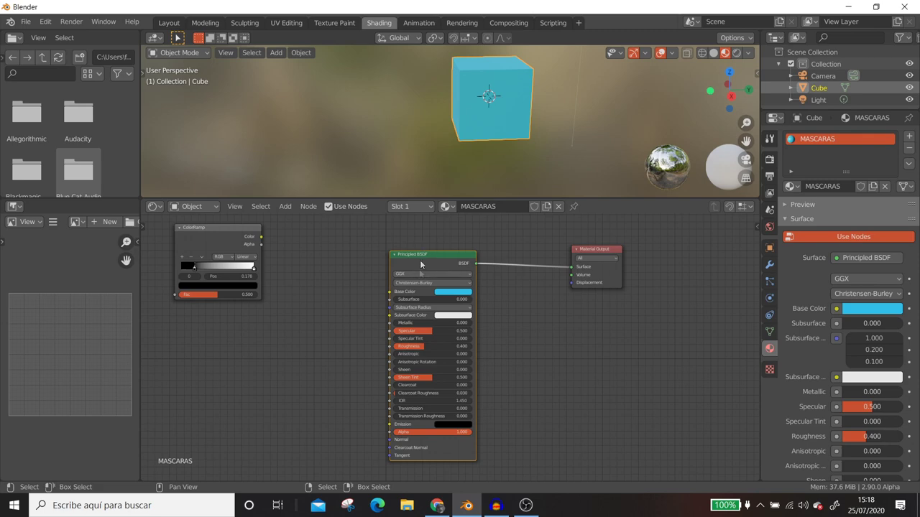
pyautogui.moveTo(473, 353); pyautogui.dragTo(398, 388, button='middle')
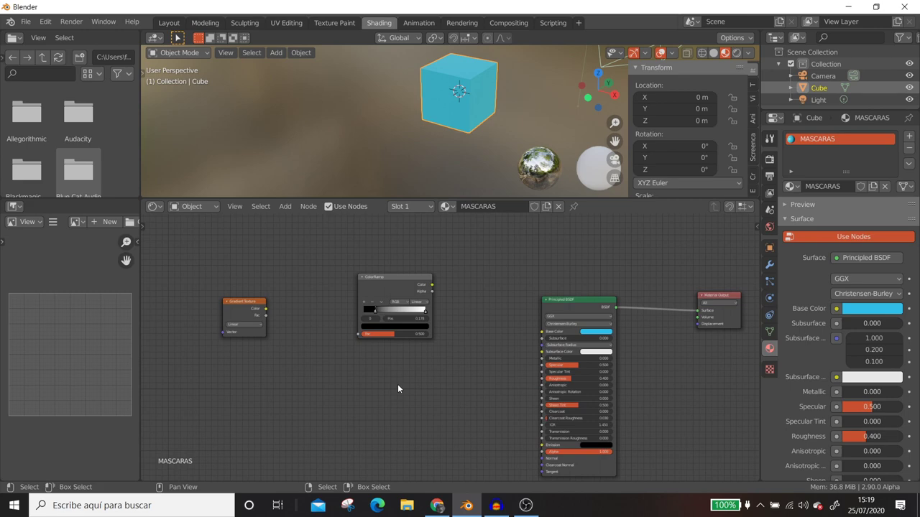
pyautogui.click(573, 300)
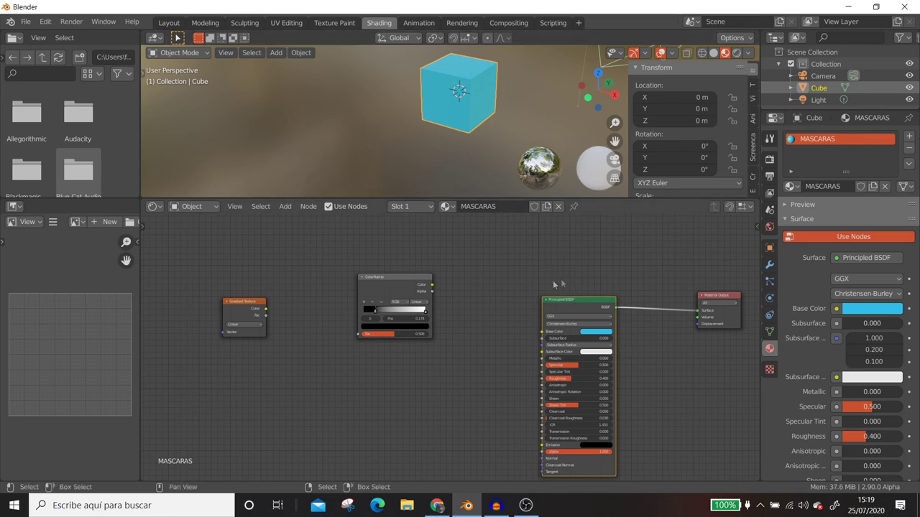
pyautogui.keyDown('ctrl'); pyautogui.scroll(3, 496, 297); pyautogui.keyUp('ctrl')
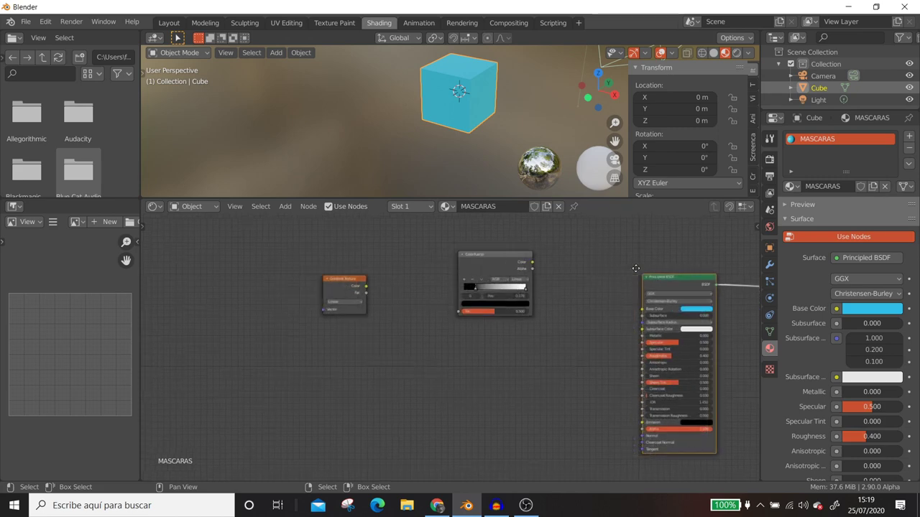
# Preview the ColorRamp on the cube through a Viewer node, then undo the preview.
pyautogui.click(492, 259)
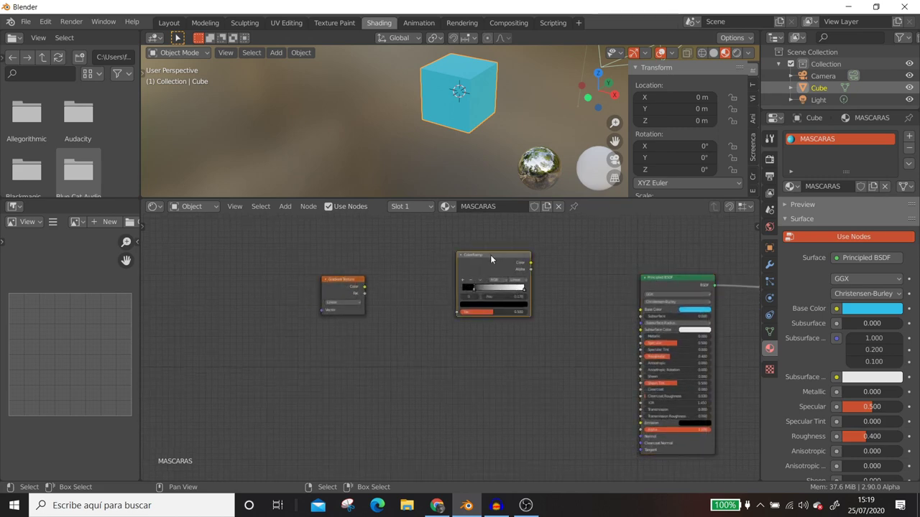
pyautogui.keyDown('ctrl'); pyautogui.keyDown('shift'); pyautogui.click(491, 258); pyautogui.keyUp('shift'); pyautogui.keyUp('ctrl')
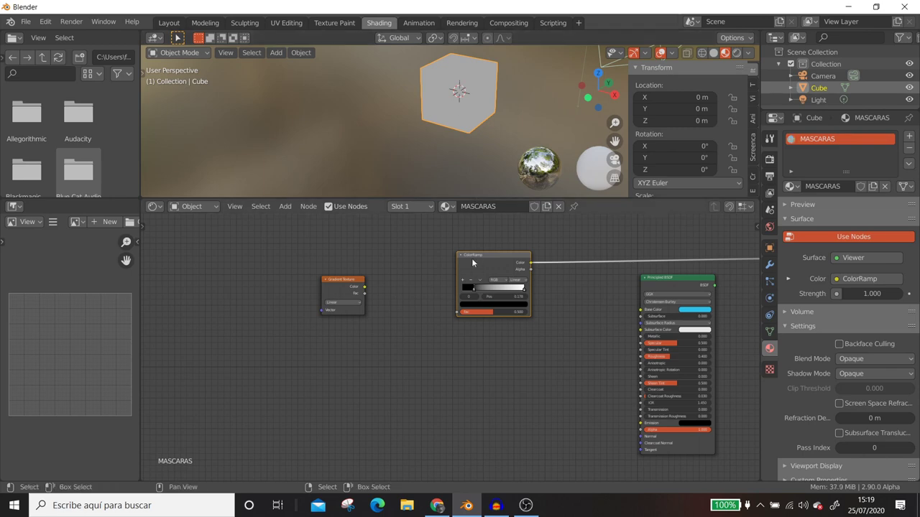
pyautogui.moveTo(548, 269); pyautogui.dragTo(245, 281, button='middle')
pyautogui.moveTo(513, 274); pyautogui.dragTo(455, 224)
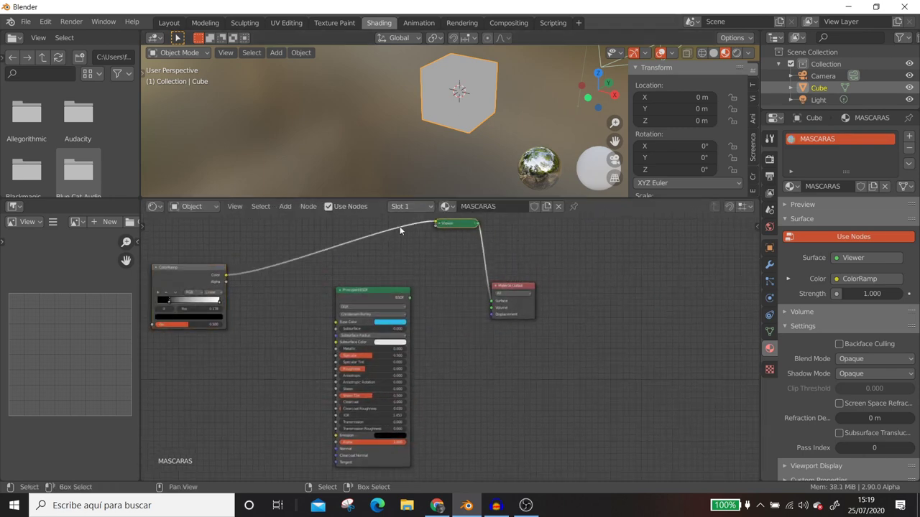
pyautogui.hotkey('ctrl', 'z')
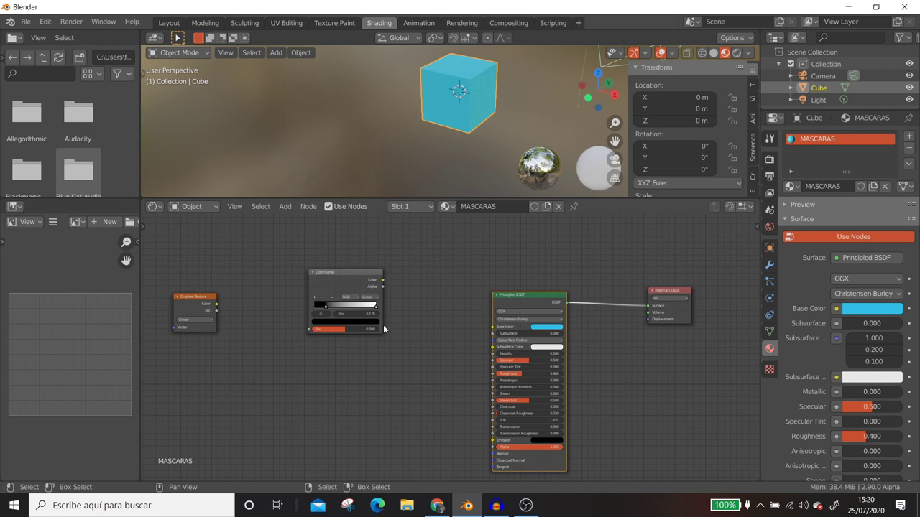
pyautogui.hotkey('ctrl', 'z')
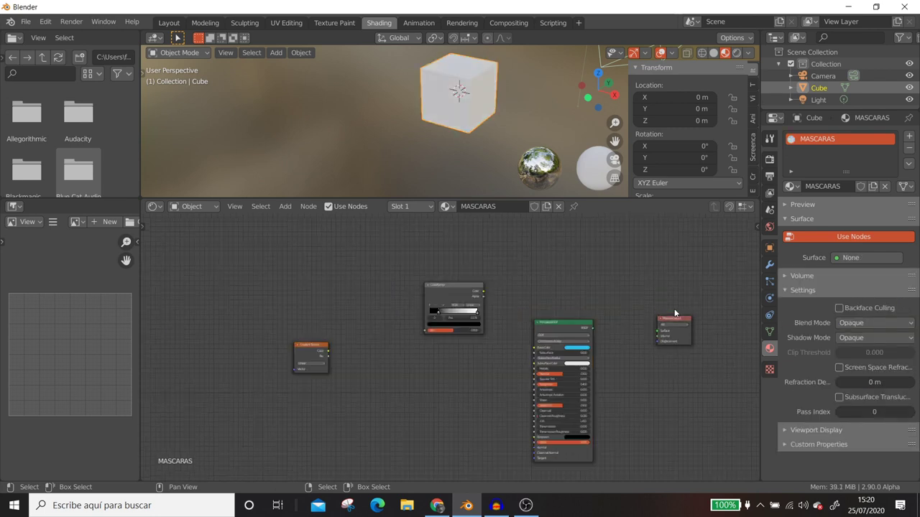
# Preview the Gradient Texture on the cube through a Viewer node.
pyautogui.moveTo(288, 453); pyautogui.dragTo(416, 411, button='middle')
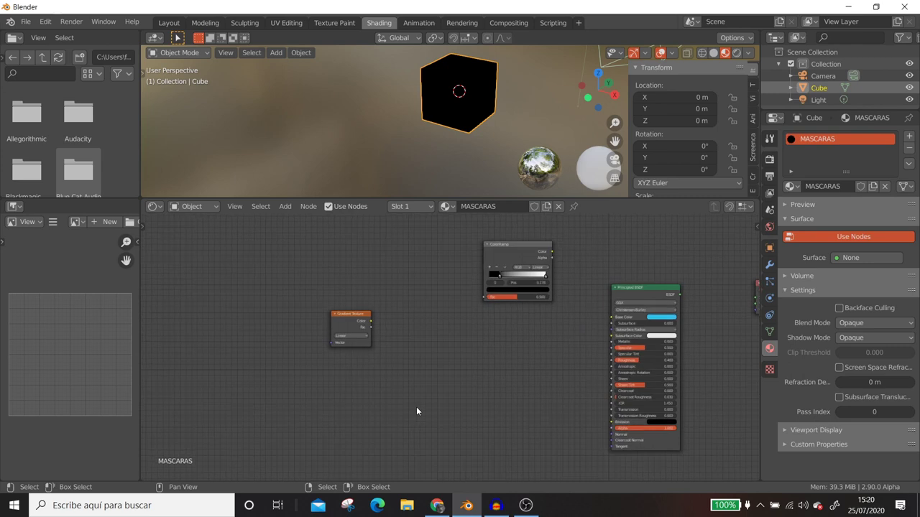
pyautogui.click(348, 314)
pyautogui.hotkey('ctrl', 'shift')
pyautogui.keyDown('ctrl'); pyautogui.keyDown('shift'); pyautogui.click(349, 317); pyautogui.keyUp('shift'); pyautogui.keyUp('ctrl')
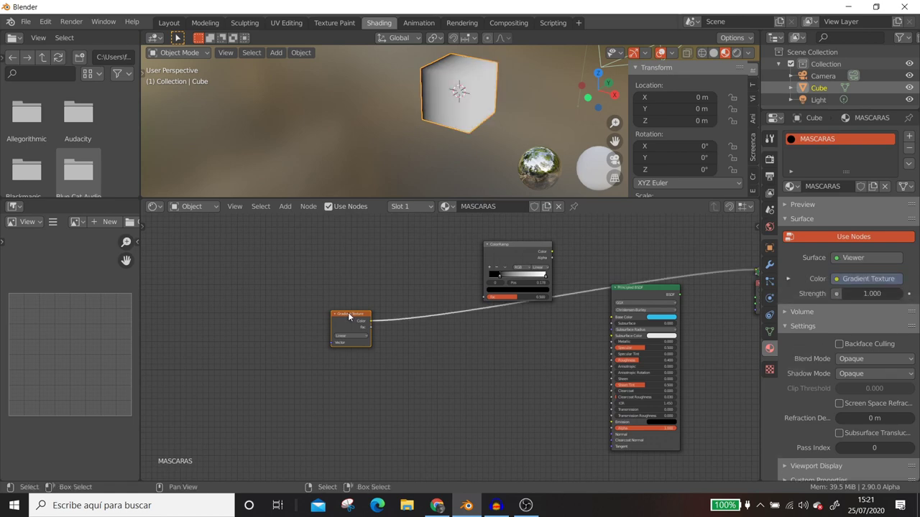
pyautogui.moveTo(424, 103); pyautogui.dragTo(516, 89, button='middle')
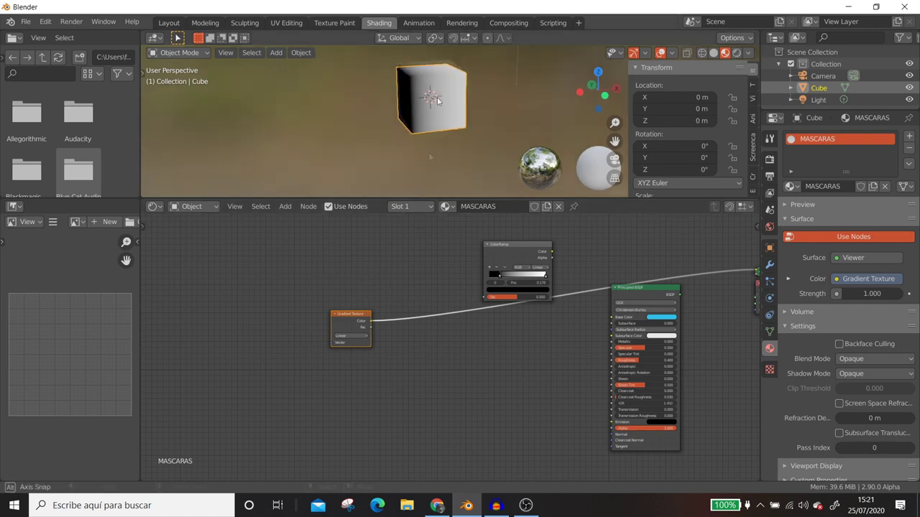
# Try the Quadratic and Spherical gradient types on the cube.
pyautogui.moveTo(342, 350); pyautogui.dragTo(465, 355, button='middle')
pyautogui.scroll(3, 465, 355)
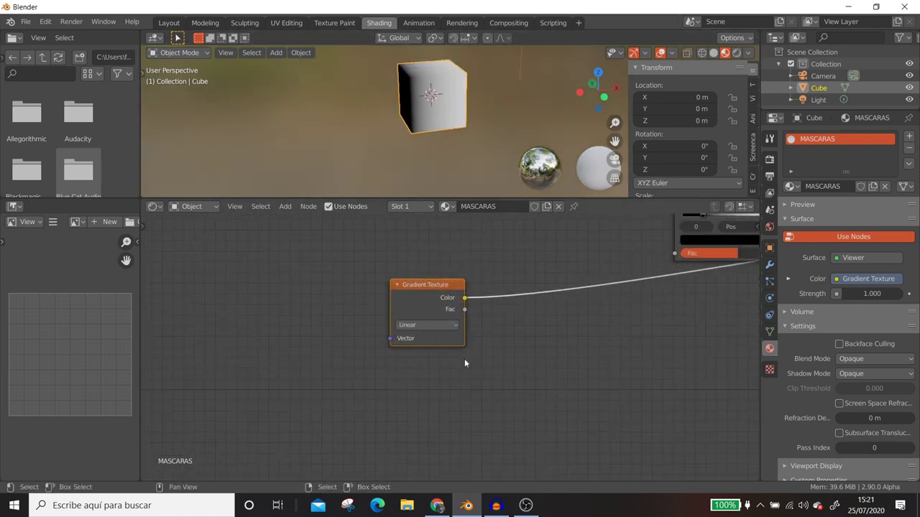
pyautogui.click(454, 325)
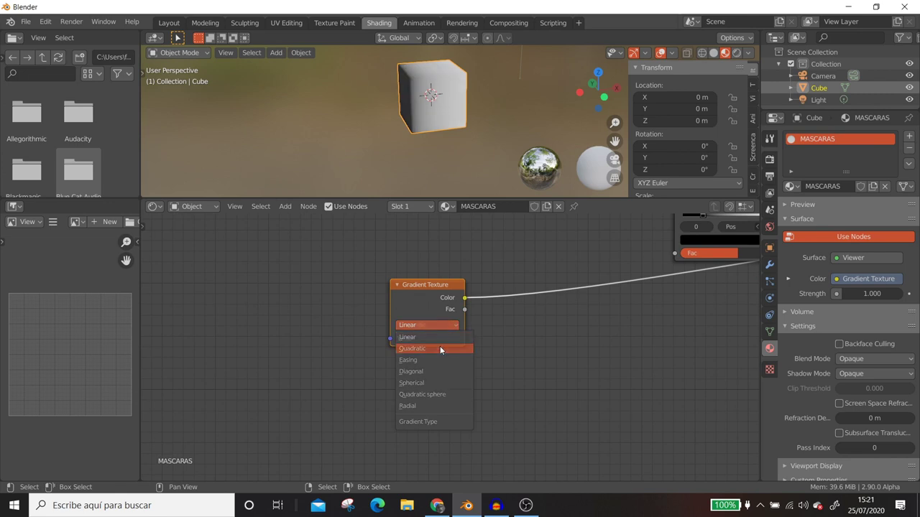
pyautogui.click(440, 347)
pyautogui.click(431, 324)
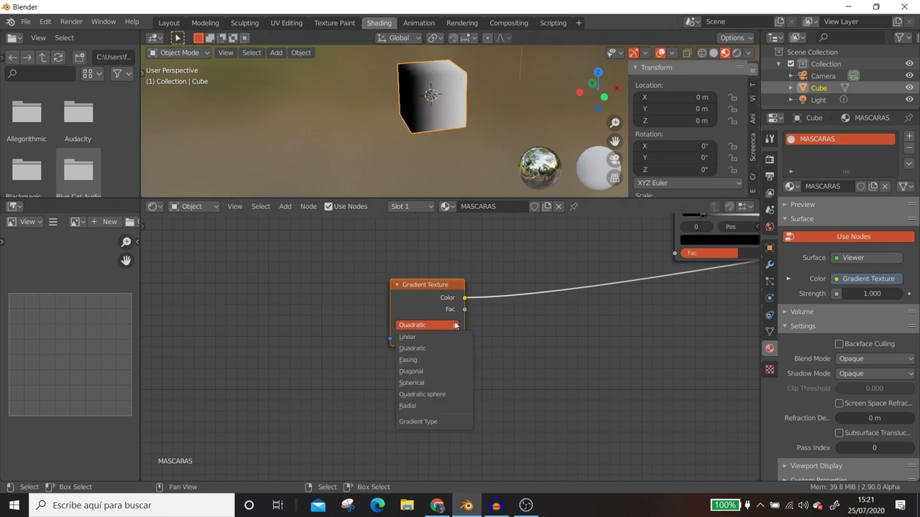
pyautogui.click(419, 383)
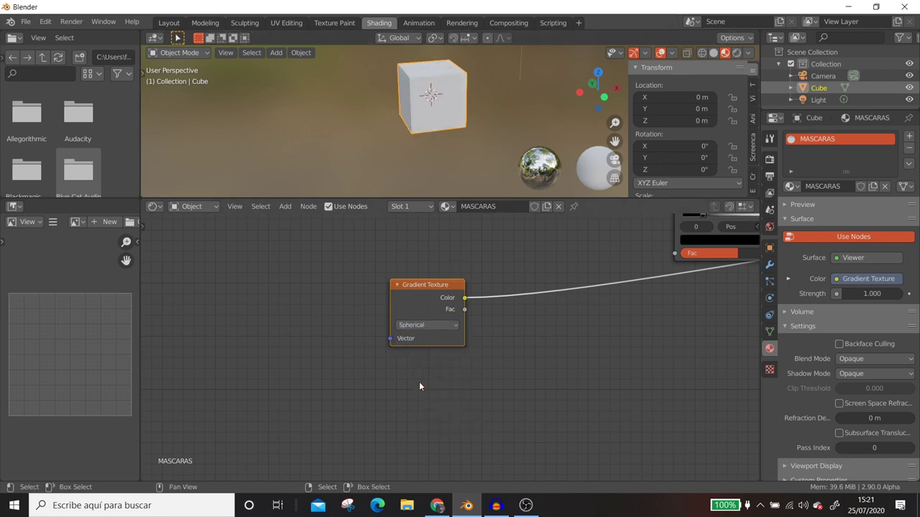
pyautogui.moveTo(408, 104); pyautogui.dragTo(431, 144, button='middle')
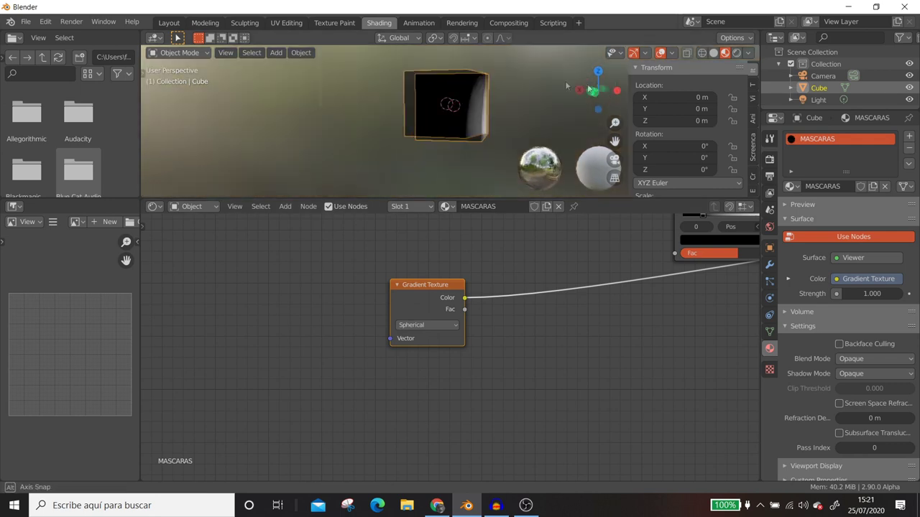
# Try the Radial gradient type, then set the gradient back to Linear.
pyautogui.click(426, 327)
pyautogui.click(417, 383)
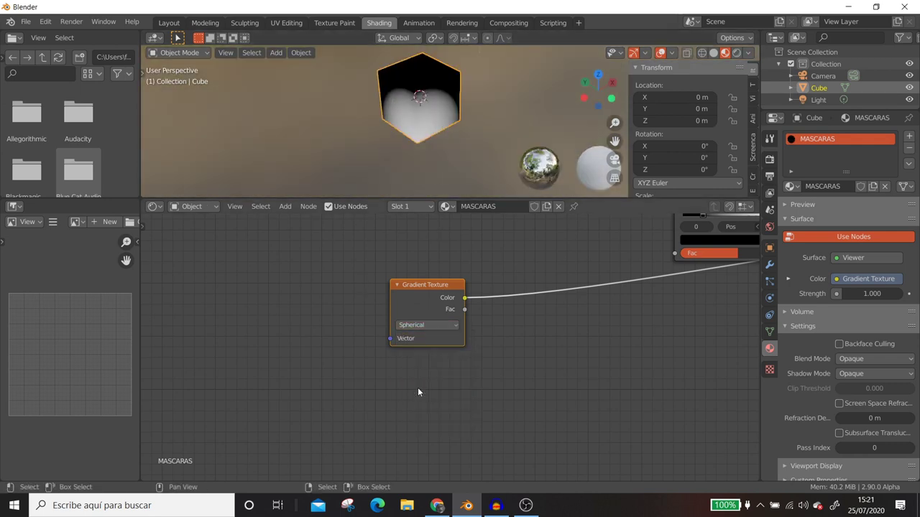
pyautogui.click(435, 326)
pyautogui.click(407, 406)
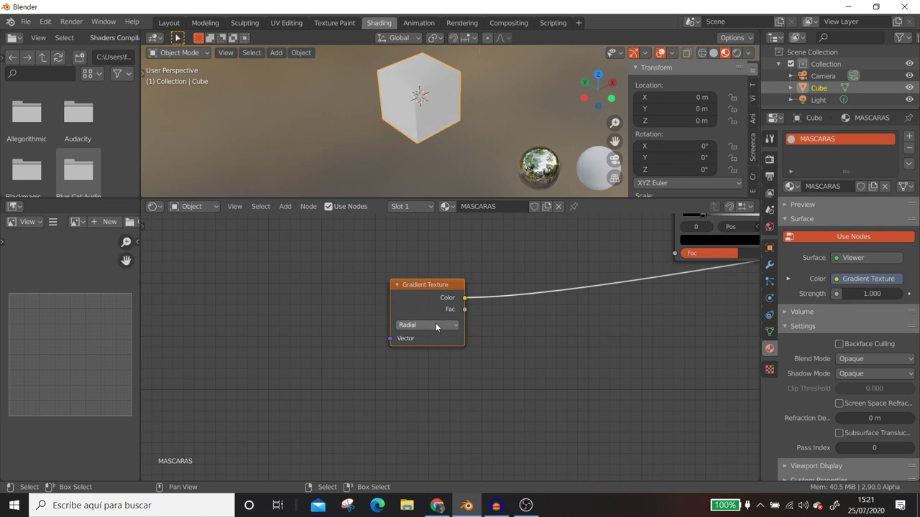
pyautogui.click(430, 327)
pyautogui.click(429, 337)
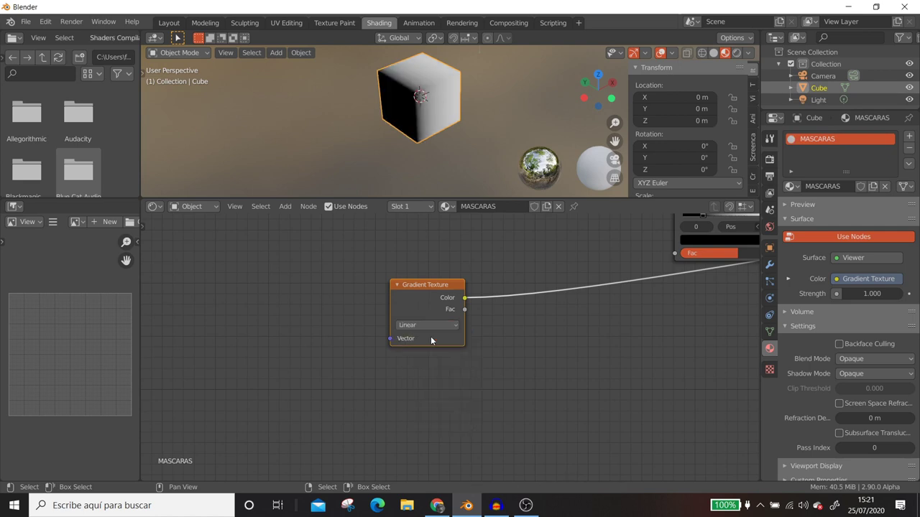
pyautogui.moveTo(457, 138)
pyautogui.mouseDown(button='middle')
pyautogui.moveTo(402, 110)
pyautogui.moveTo(413, 108)
pyautogui.mouseUp(button='middle')
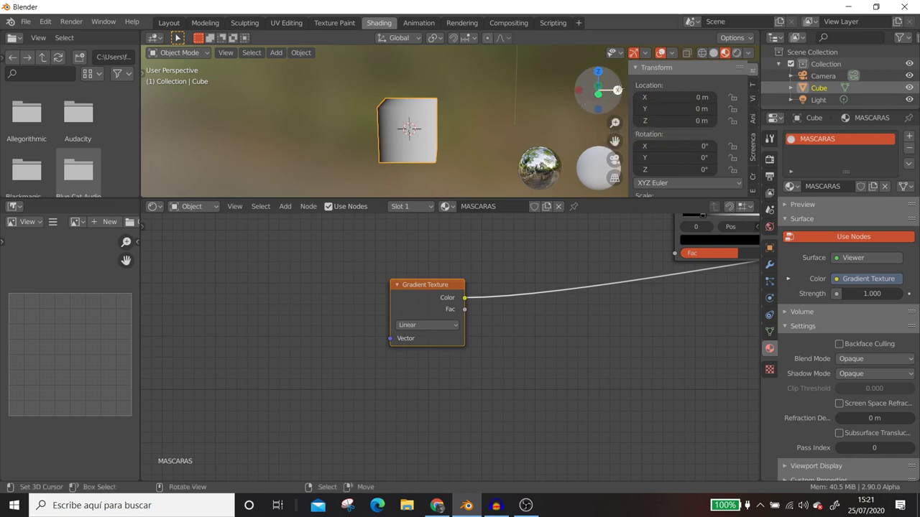
# Frame all nodes and nudge the Gradient Texture node up, left of the ColorRamp.
pyautogui.moveTo(478, 127); pyautogui.dragTo(472, 118, button='middle')
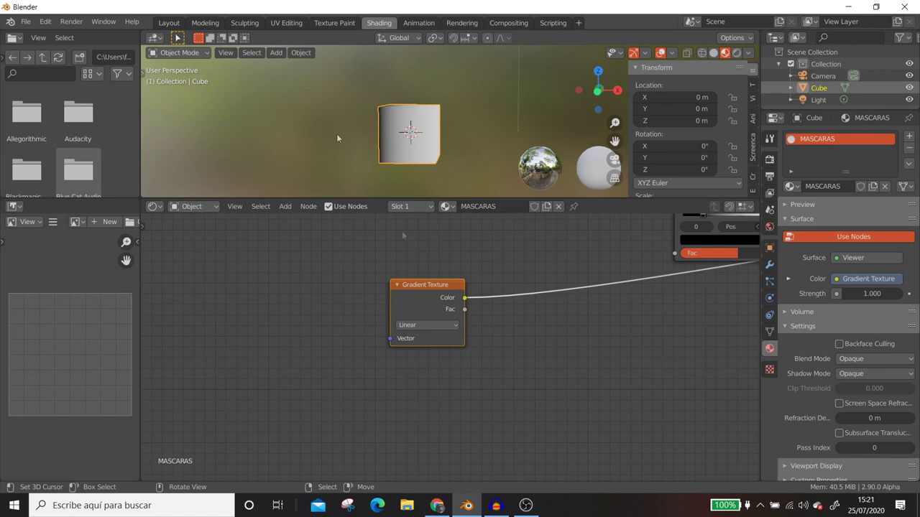
pyautogui.press('Home')
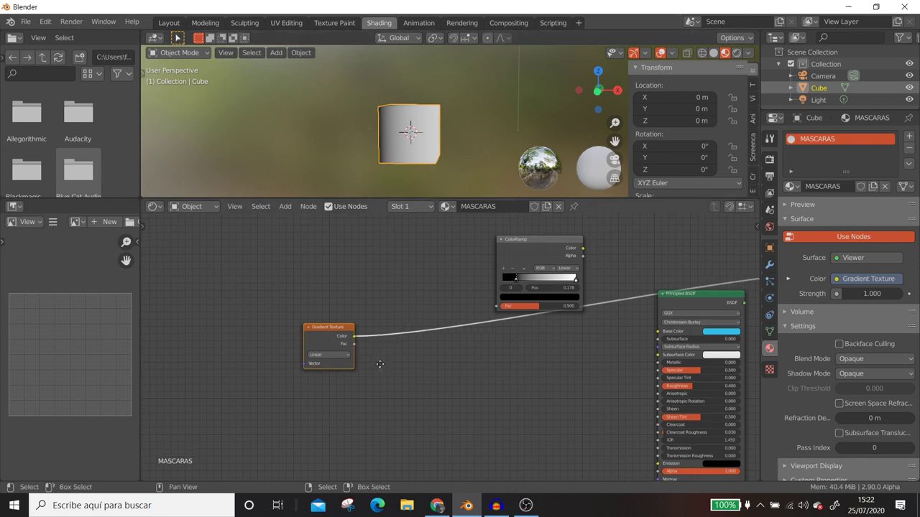
pyautogui.moveTo(374, 345); pyautogui.dragTo(522, 345, button='middle')
pyautogui.moveTo(464, 337); pyautogui.dragTo(454, 307)
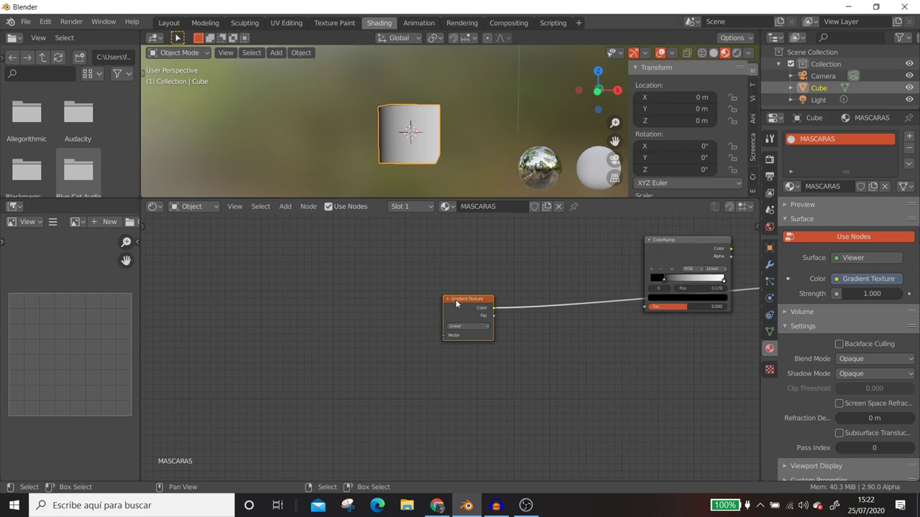
# Add Texture Coordinate and Mapping nodes to the gradient with Ctrl+T and space them in a row.
pyautogui.hotkey('ctrl', 't')
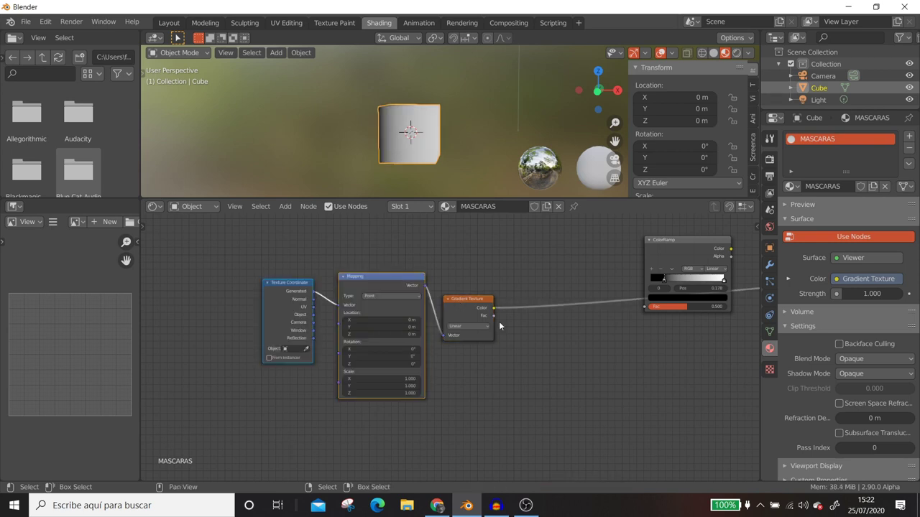
pyautogui.moveTo(460, 301); pyautogui.dragTo(526, 282)
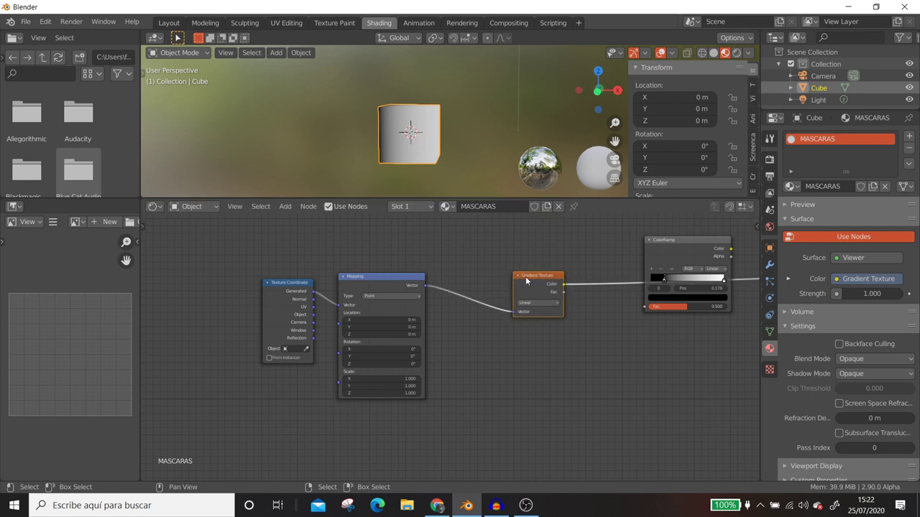
pyautogui.moveTo(359, 277); pyautogui.dragTo(398, 263)
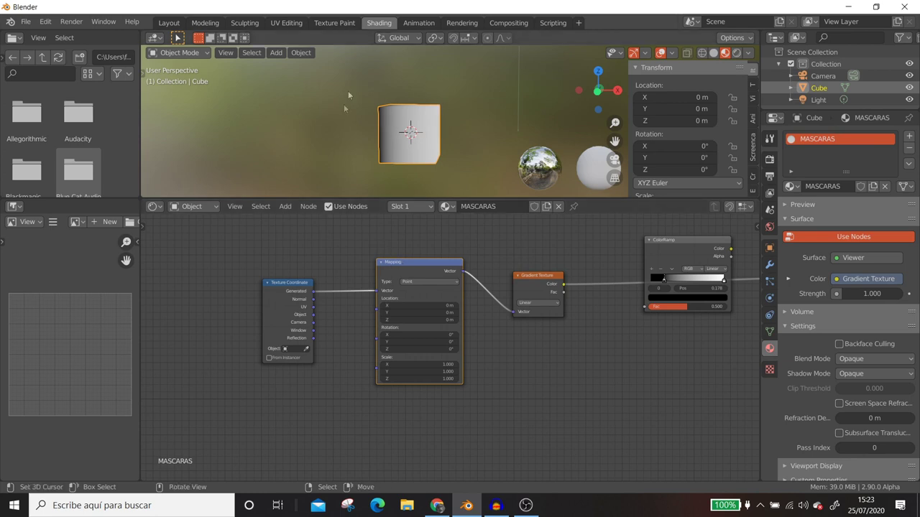
pyautogui.moveTo(280, 284); pyautogui.dragTo(214, 259)
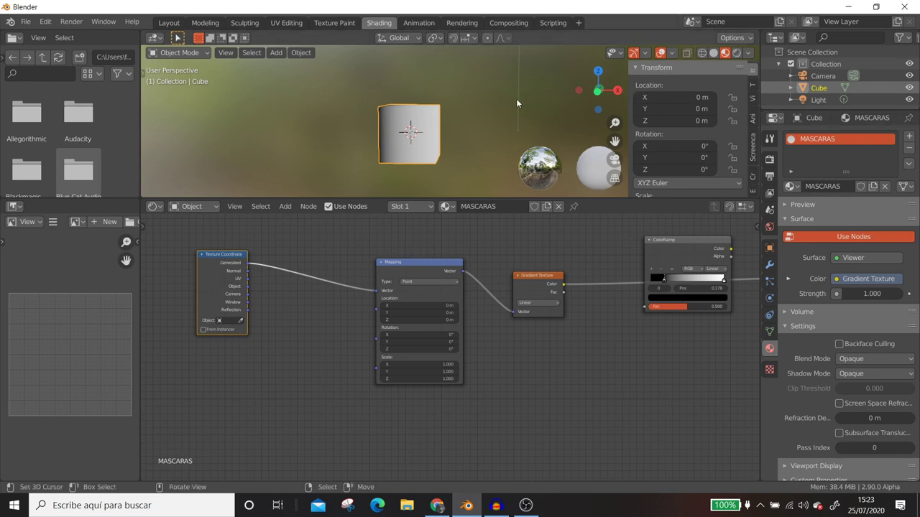
pyautogui.press('KP_1')
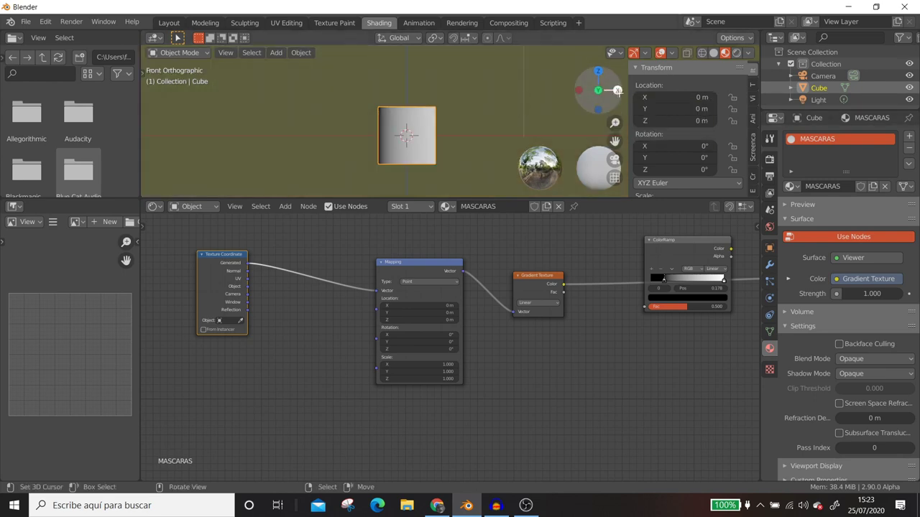
pyautogui.click(169, 23)
pyautogui.moveTo(392, 314); pyautogui.dragTo(412, 202, button='middle')
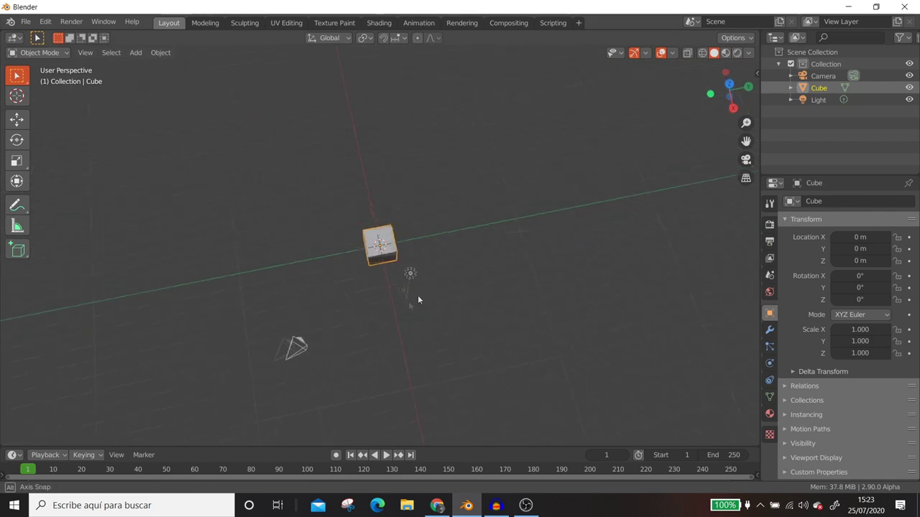
pyautogui.moveTo(413, 202)
pyautogui.mouseDown(button='middle')
pyautogui.moveTo(437, 228)
pyautogui.moveTo(360, 299)
pyautogui.mouseUp(button='middle')
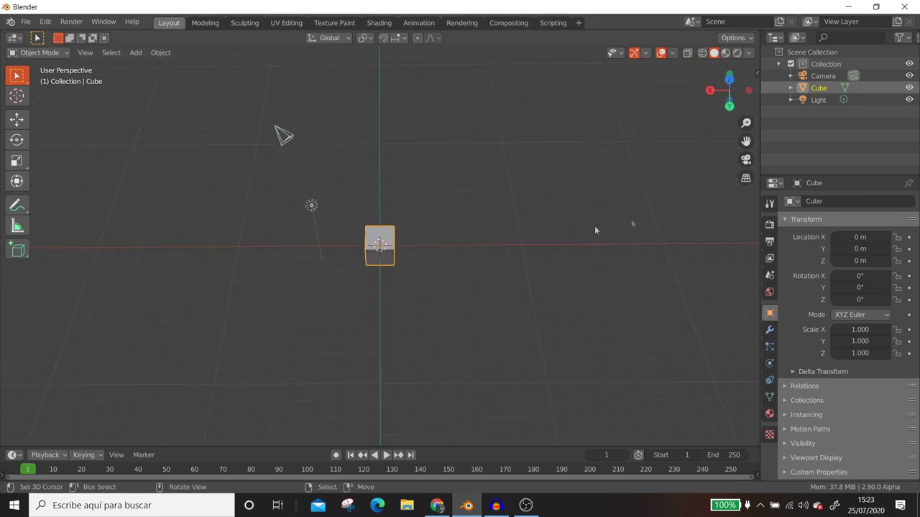
pyautogui.moveTo(249, 255); pyautogui.dragTo(497, 254, button='middle')
pyautogui.moveTo(314, 237); pyautogui.dragTo(433, 223, button='middle')
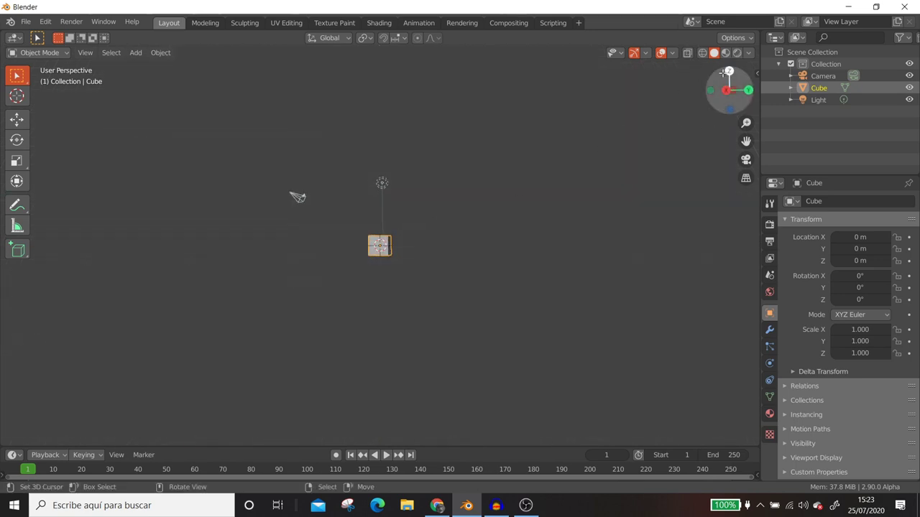
pyautogui.moveTo(388, 133); pyautogui.dragTo(329, 65, button='middle')
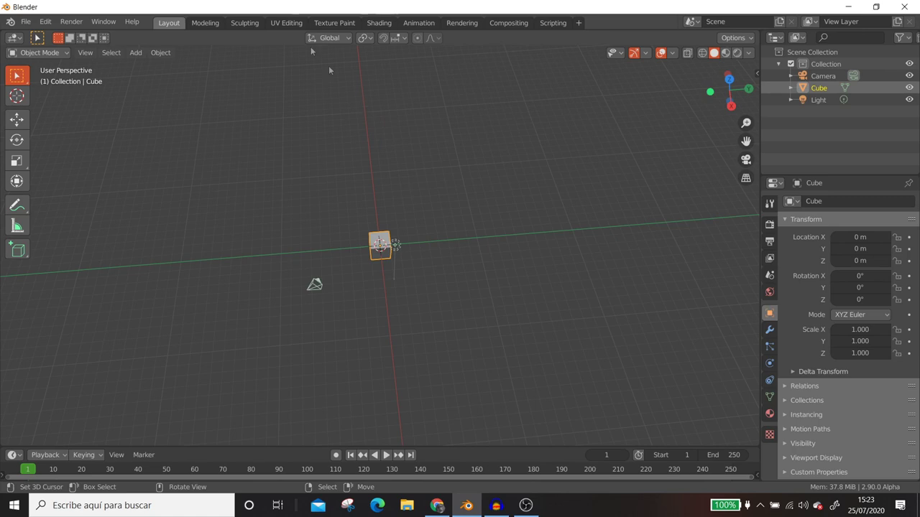
pyautogui.click(379, 23)
pyautogui.moveTo(388, 108); pyautogui.dragTo(417, 173, button='middle')
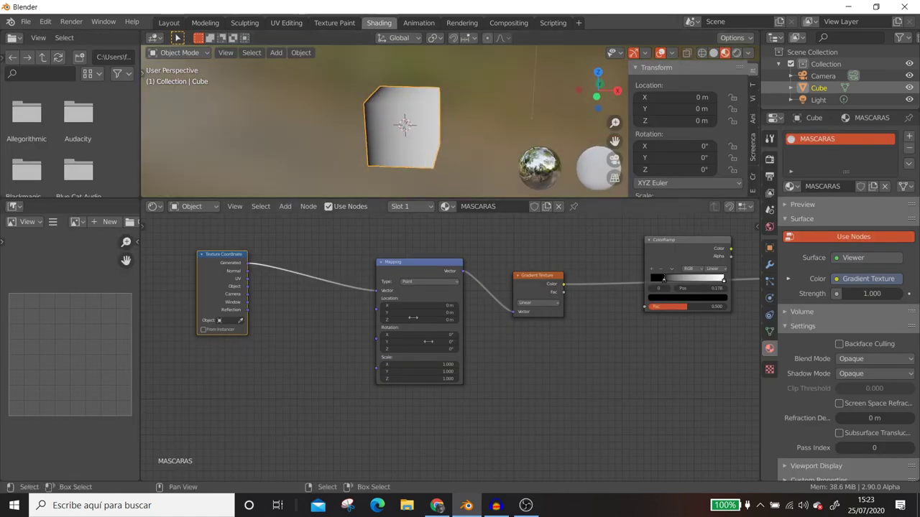
# Give the Mapping node Location X -0.5 m, Y 0 m and Z 0 m.
pyautogui.scroll(-2, 564, 388)
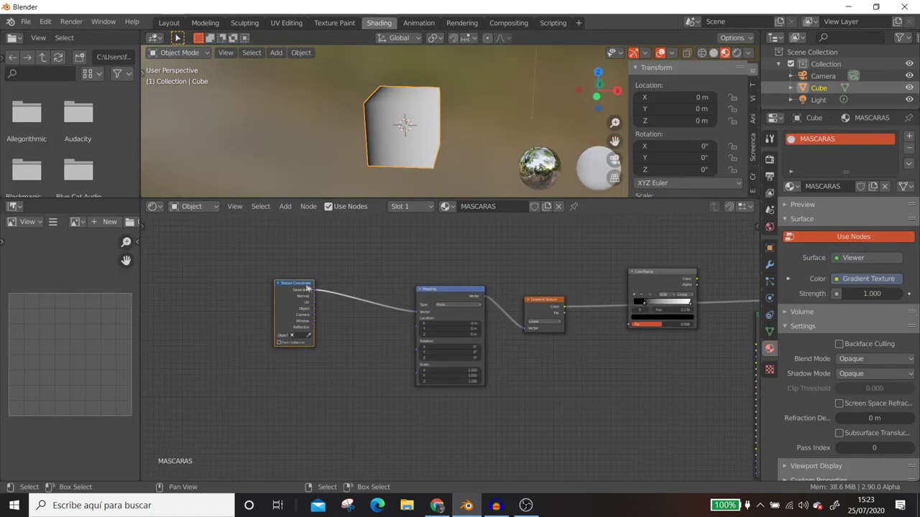
pyautogui.moveTo(308, 287); pyautogui.dragTo(248, 287)
pyautogui.scroll(2, 488, 345)
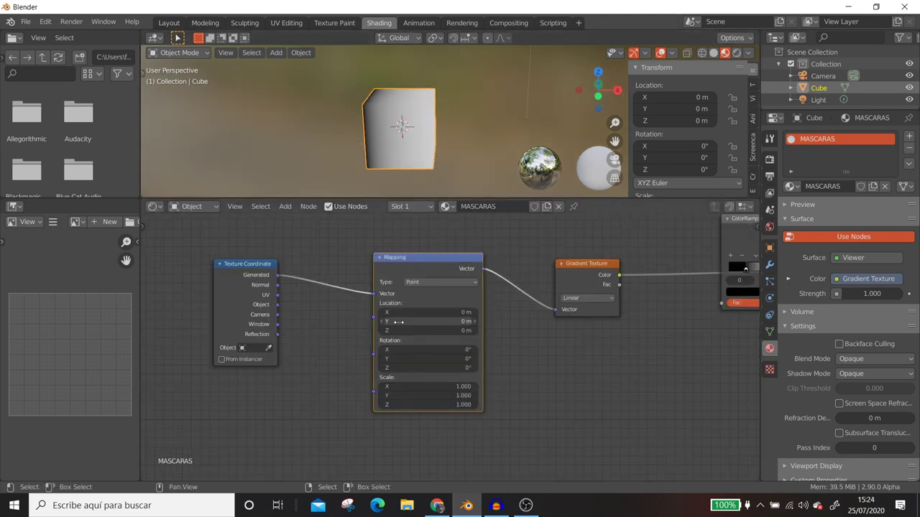
pyautogui.moveTo(398, 313); pyautogui.dragTo(360, 313)
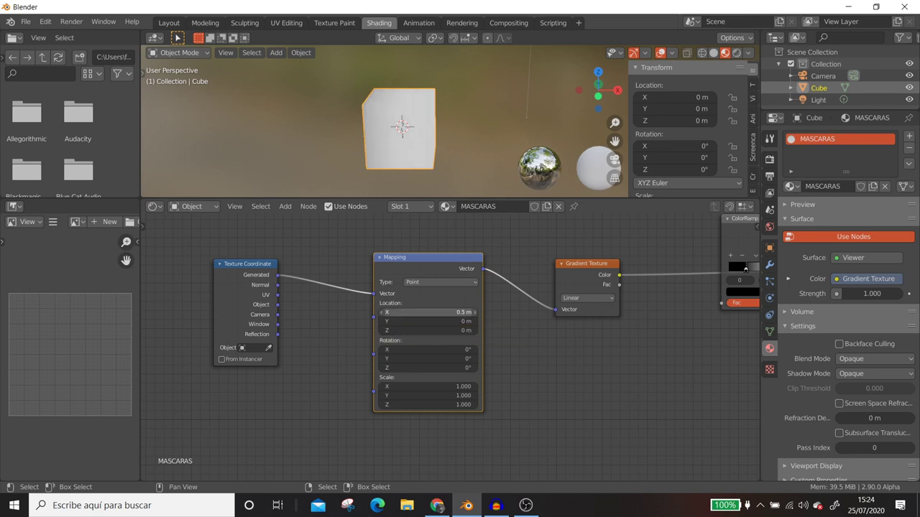
pyautogui.moveTo(427, 312)
pyautogui.mouseDown()
pyautogui.moveTo(445, 313)
pyautogui.moveTo(452, 330)
pyautogui.moveTo(424, 331)
pyautogui.moveTo(449, 331)
pyautogui.moveTo(398, 308)
pyautogui.mouseUp()
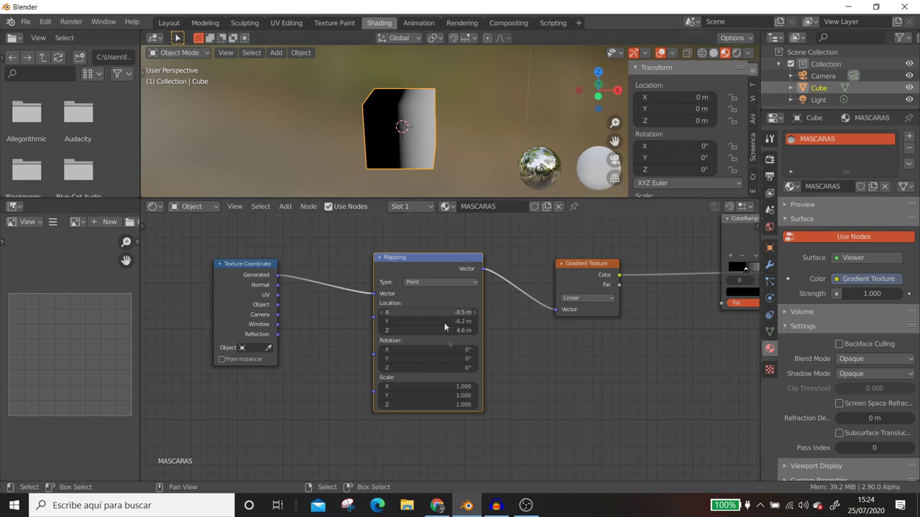
pyautogui.click(465, 331)
pyautogui.write('0')
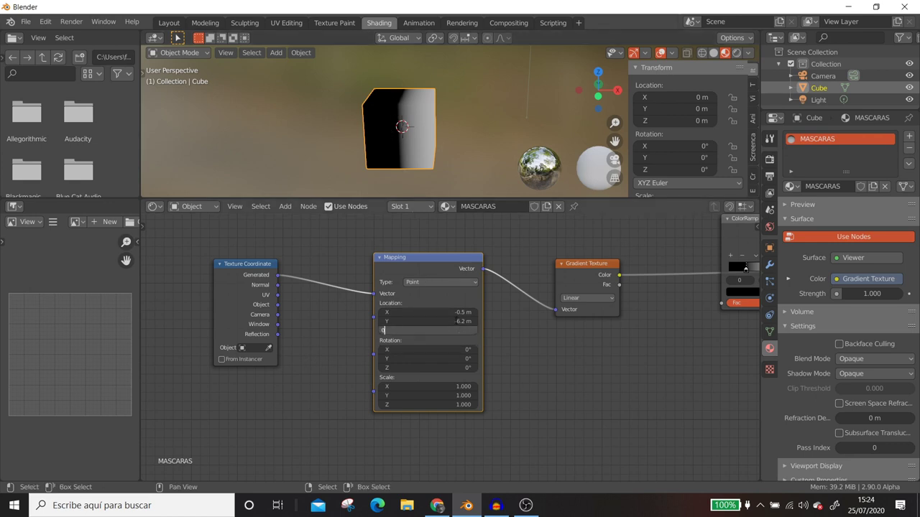
pyautogui.press('Return')
pyautogui.click(456, 321)
pyautogui.write('0')
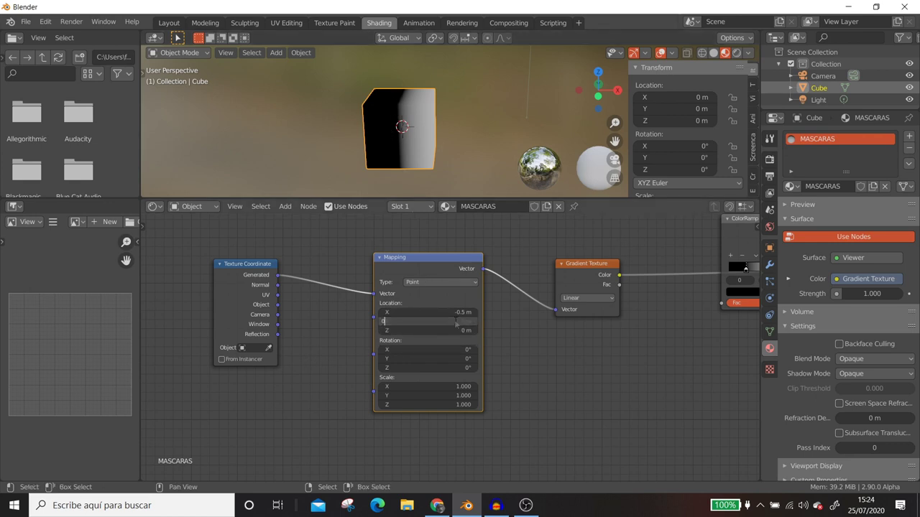
pyautogui.press('Return')
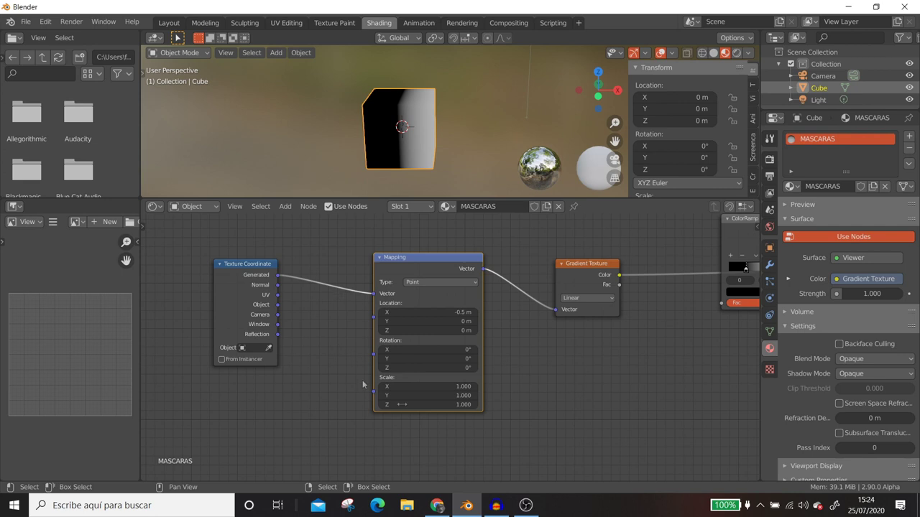
# Reposition the Texture Coordinate and Mapping nodes to make room in the chain.
pyautogui.press('g')
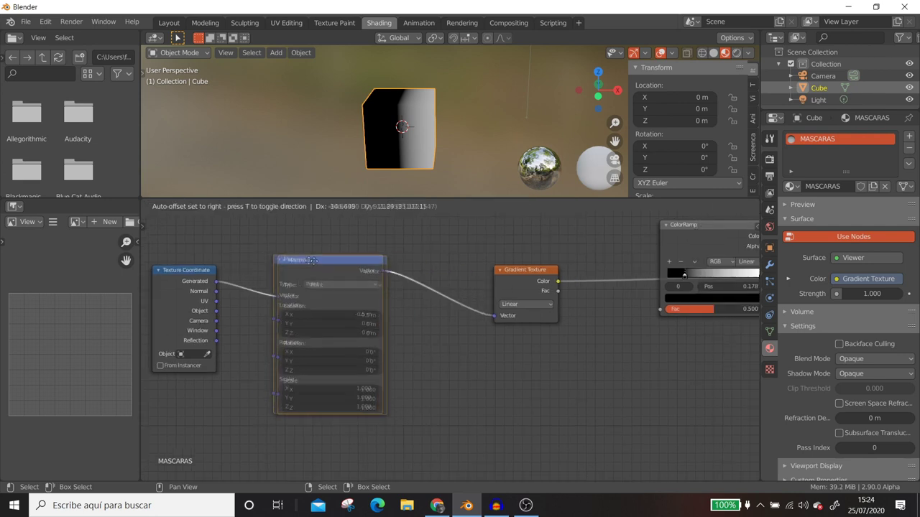
pyautogui.scroll(-1, 446, 364)
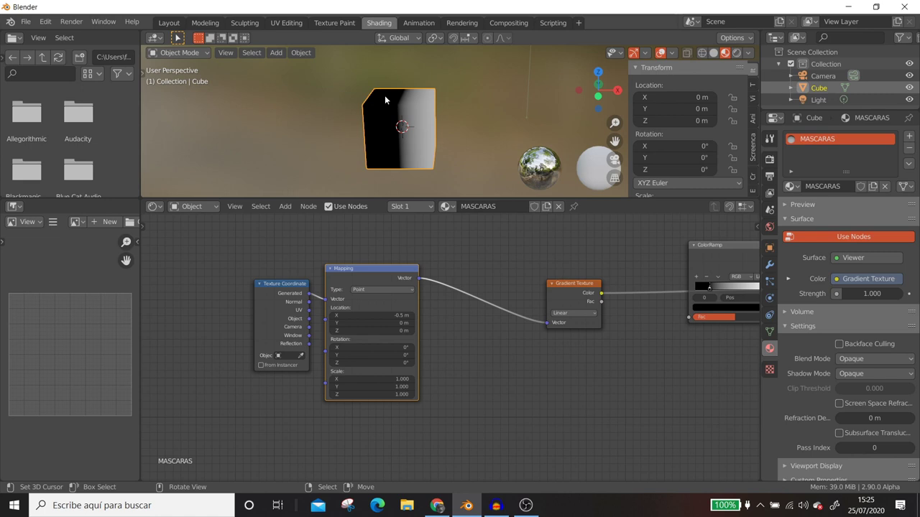
pyautogui.scroll(-1, 411, 249)
pyautogui.press('g')
pyautogui.click(321, 280)
pyautogui.moveTo(372, 287); pyautogui.dragTo(314, 276)
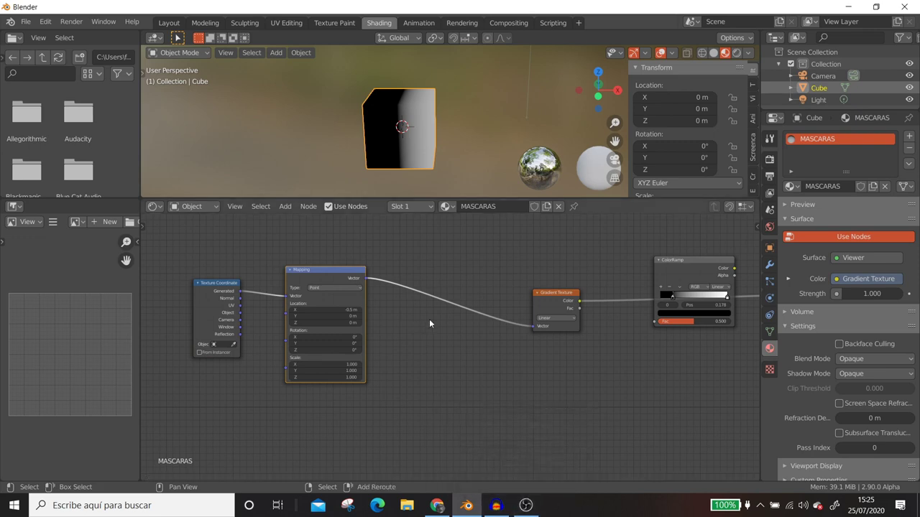
# Insert a Separate XYZ node fed by Mapping, sending its Z output to the Gradient Texture Vector.
pyautogui.hotkey('shift', 'a')
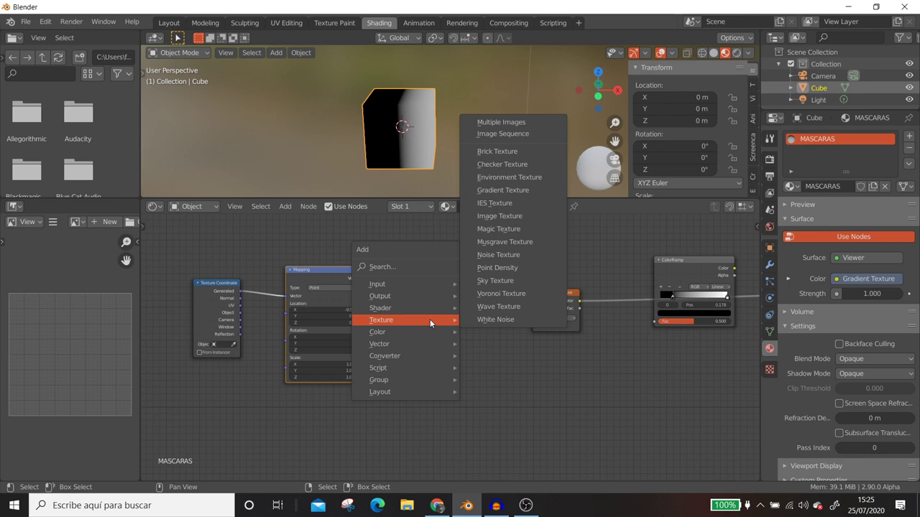
pyautogui.moveTo(385, 356)
pyautogui.hotkey('shift', 'a')
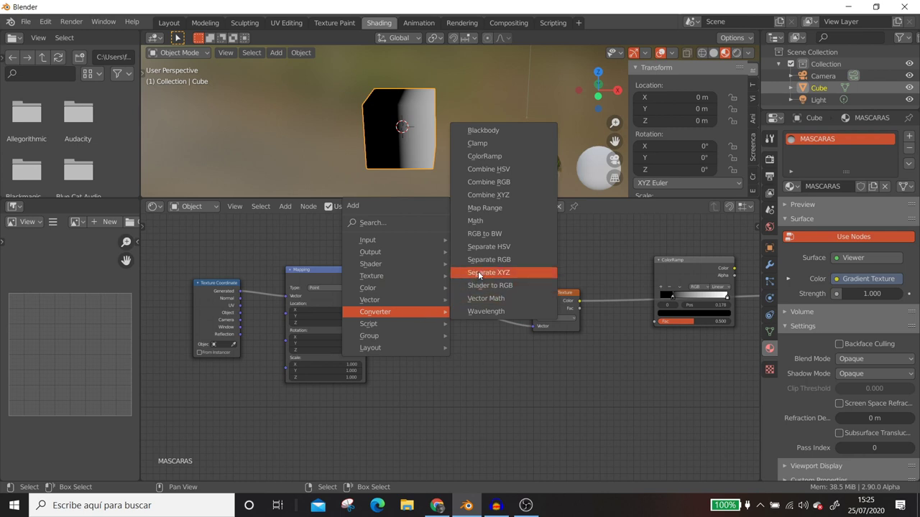
pyautogui.click(477, 273)
pyautogui.click(447, 327)
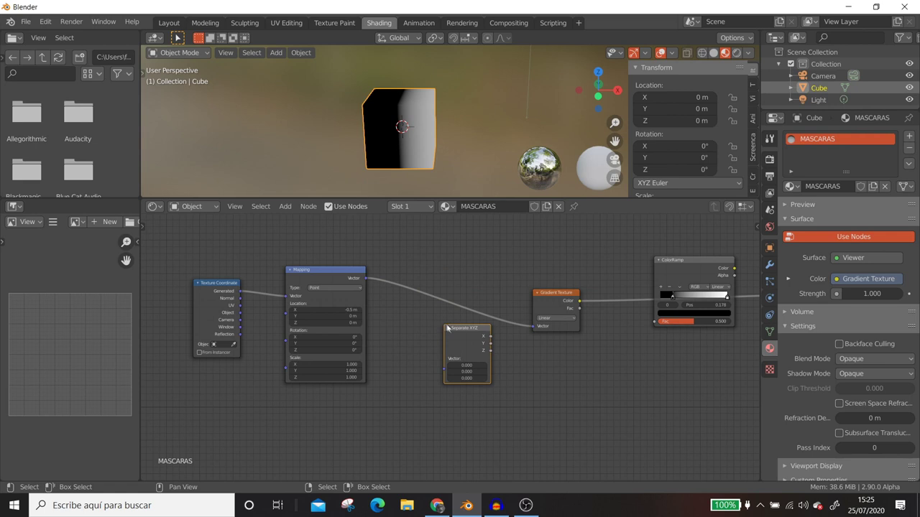
pyautogui.moveTo(445, 371); pyautogui.dragTo(365, 278)
pyautogui.moveTo(472, 348); pyautogui.dragTo(449, 338)
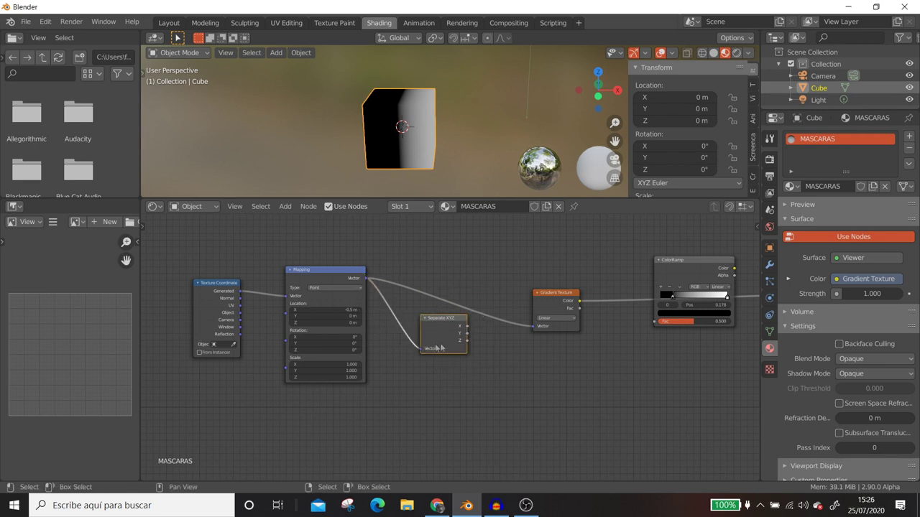
pyautogui.moveTo(467, 341); pyautogui.dragTo(532, 326)
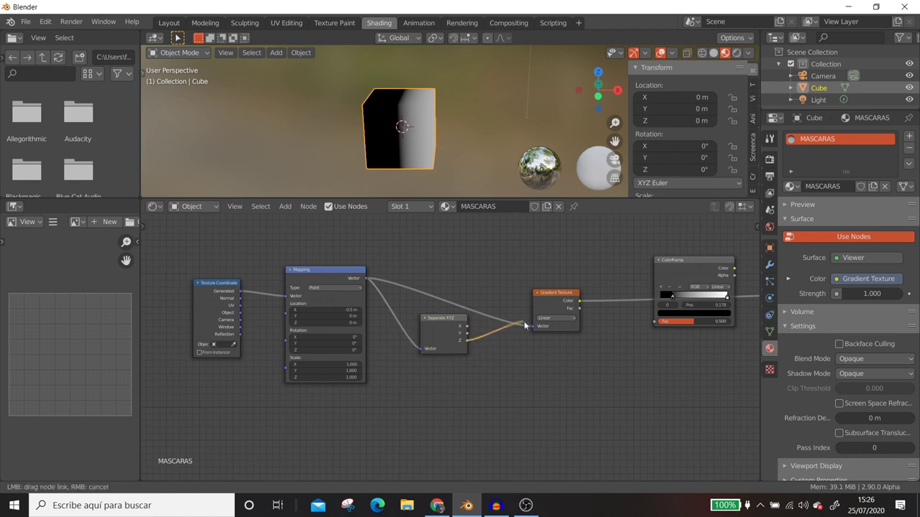
pyautogui.moveTo(394, 154)
pyautogui.mouseDown(button='middle')
pyautogui.moveTo(437, 152)
pyautogui.moveTo(368, 140)
pyautogui.mouseUp(button='middle')
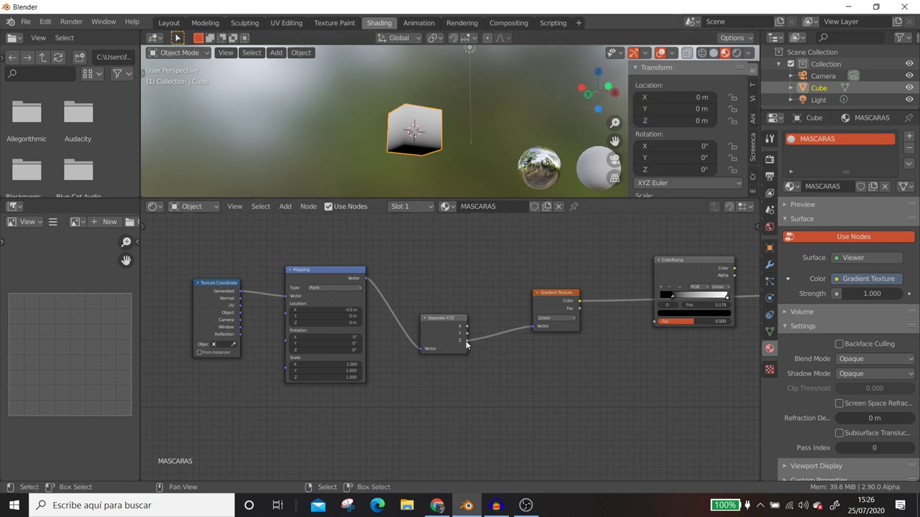
# Set the Mapping location to X 0 m and Z -0.4 m.
pyautogui.click(307, 309)
pyautogui.press('Return')
pyautogui.moveTo(308, 323)
pyautogui.mouseDown()
pyautogui.moveTo(337, 323)
pyautogui.moveTo(317, 323)
pyautogui.mouseUp()
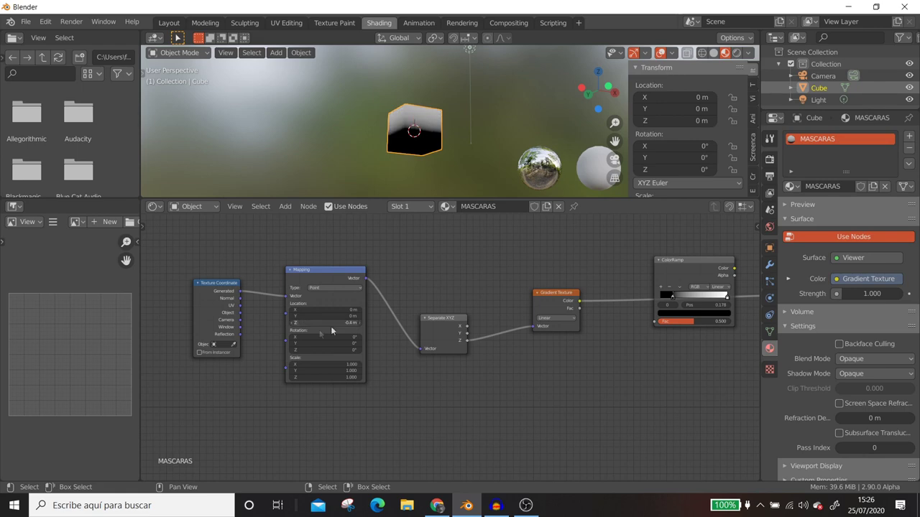
pyautogui.scroll(2, 567, 385)
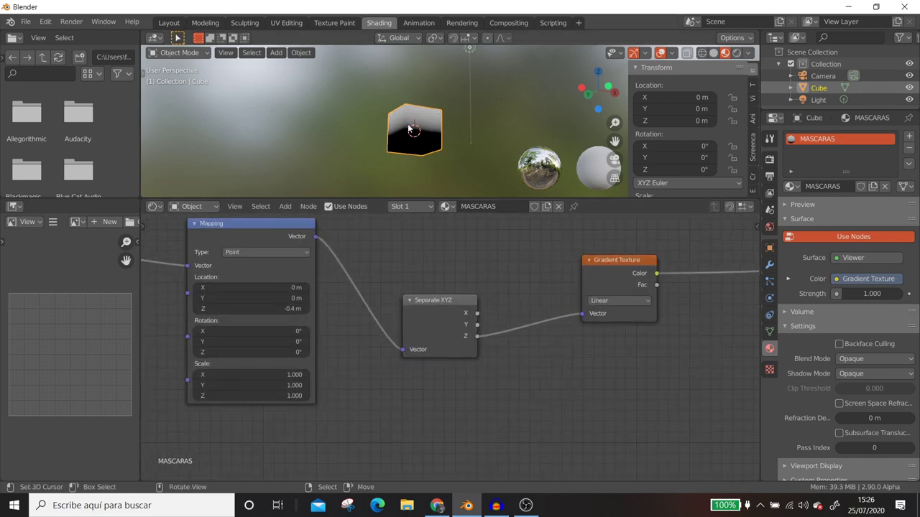
pyautogui.moveTo(353, 386); pyautogui.dragTo(410, 382, button='middle')
pyautogui.moveTo(309, 304)
pyautogui.mouseDown()
pyautogui.moveTo(295, 304)
pyautogui.moveTo(309, 304)
pyautogui.mouseUp()
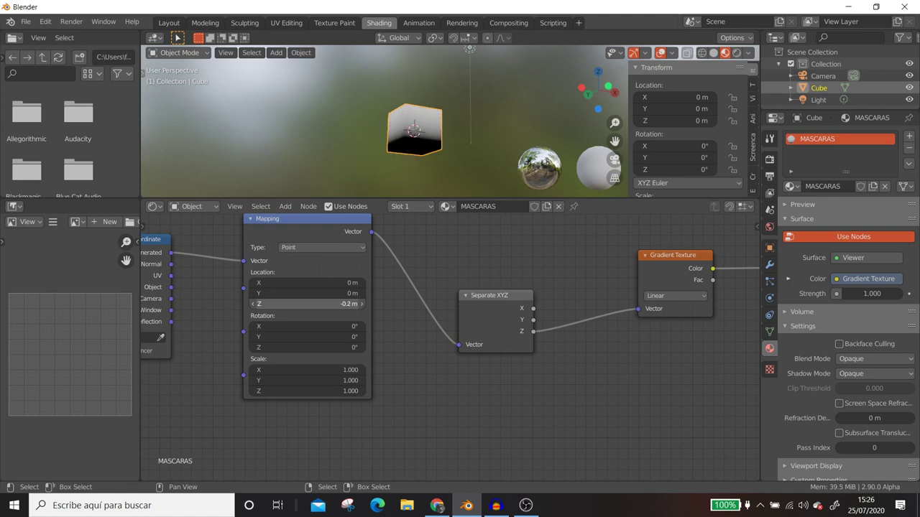
# Orbit to check the cube's dark-to-light vertical fade, then move the Gradient Texture node up-left.
pyautogui.moveTo(423, 139)
pyautogui.mouseDown(button='middle')
pyautogui.moveTo(508, 146)
pyautogui.moveTo(361, 158)
pyautogui.mouseUp(button='middle')
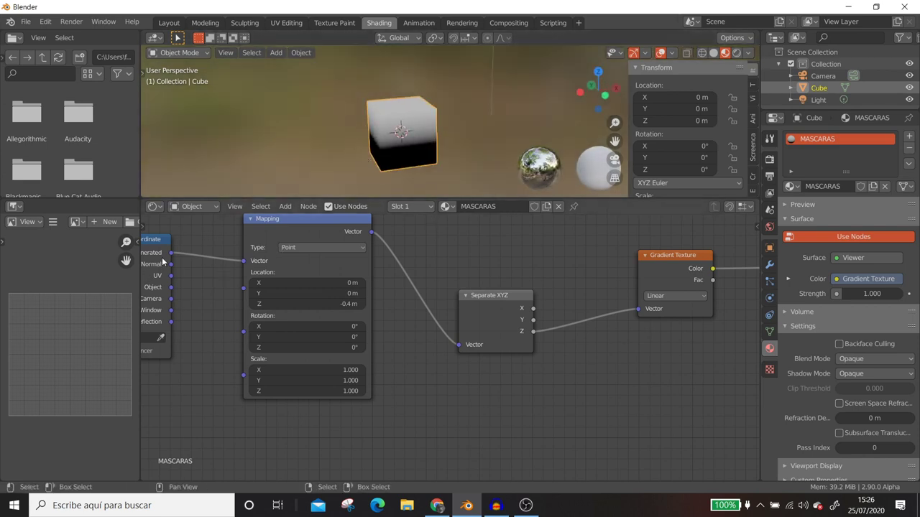
pyautogui.moveTo(475, 161); pyautogui.dragTo(371, 162, button='middle')
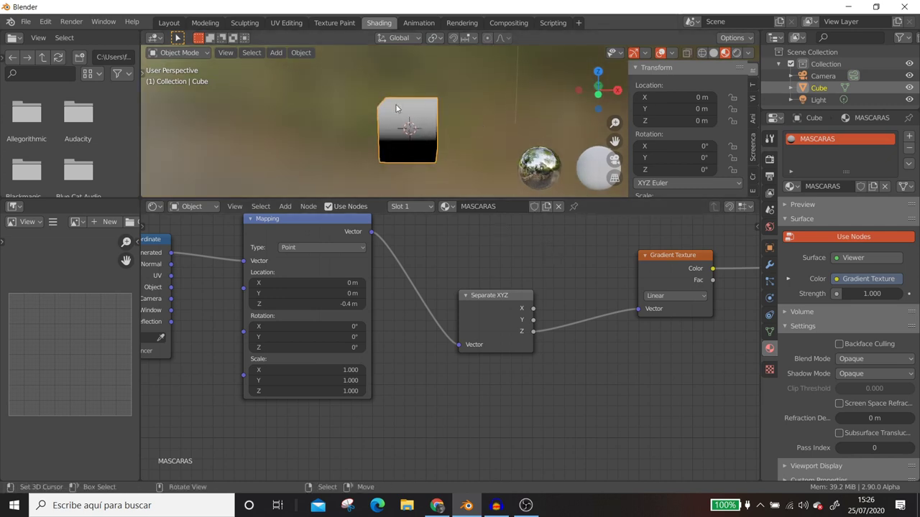
pyautogui.scroll(-3, 402, 302)
pyautogui.moveTo(420, 276); pyautogui.dragTo(393, 258)
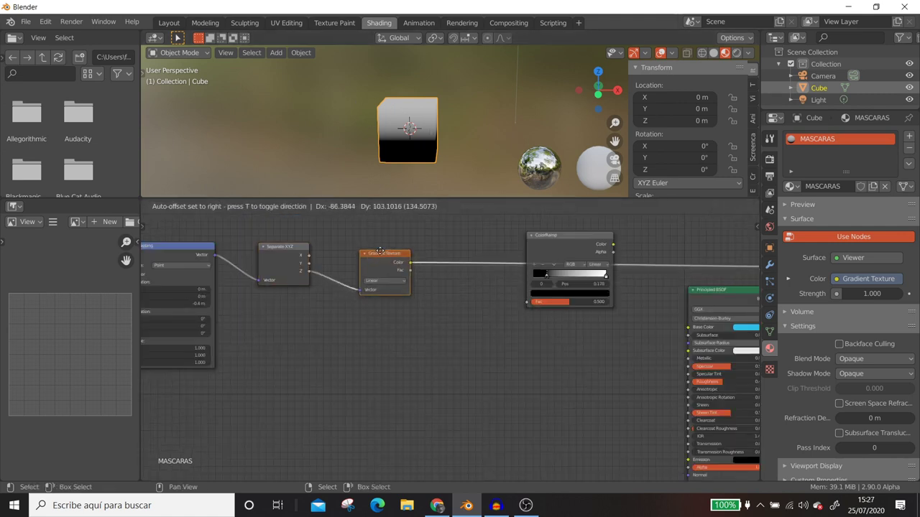
# Place the ColorRamp node after the Gradient Texture and center it in view.
pyautogui.moveTo(554, 244)
pyautogui.keyDown('alt'); pyautogui.mouseDown()
pyautogui.moveTo(534, 313)
pyautogui.moveTo(519, 248)
pyautogui.mouseUp(); pyautogui.keyUp('alt')
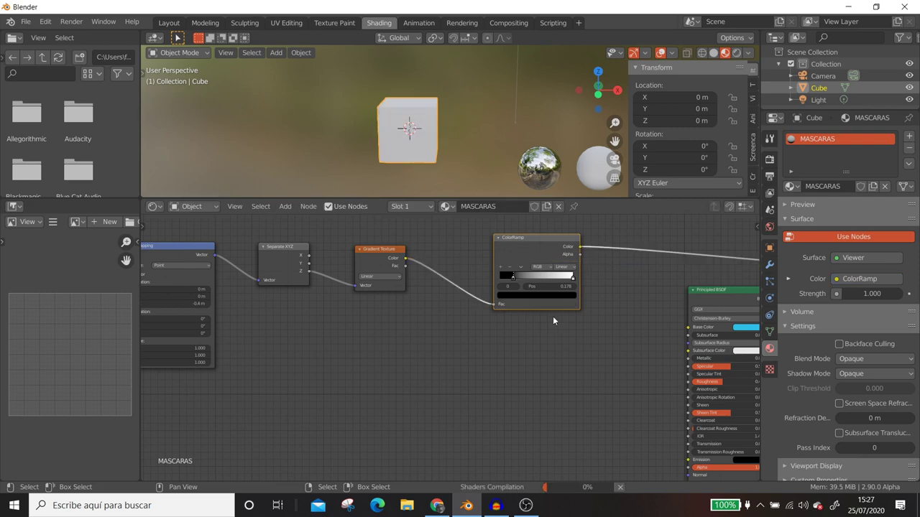
pyautogui.scroll(-2, 579, 282)
pyautogui.moveTo(581, 286); pyautogui.dragTo(508, 288, button='middle')
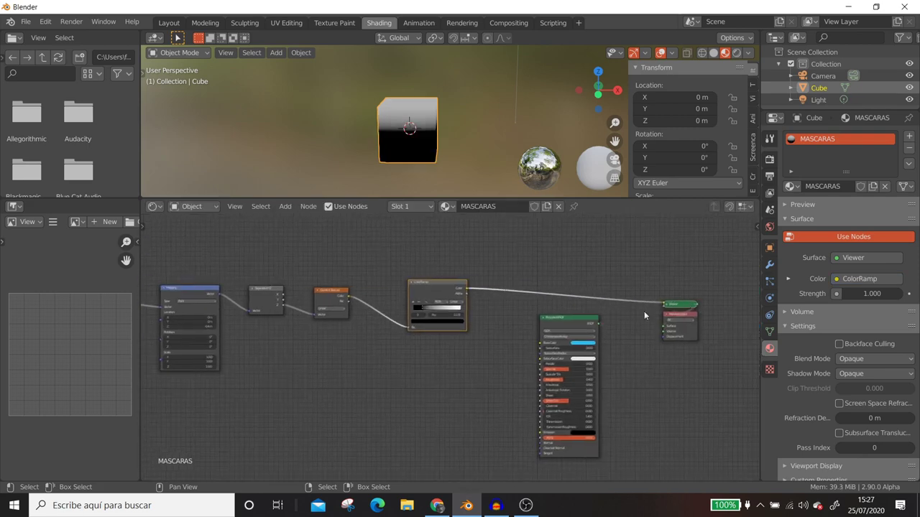
pyautogui.scroll(4, 449, 343)
pyautogui.moveTo(449, 345)
pyautogui.mouseDown(button='middle')
pyautogui.moveTo(492, 351)
pyautogui.moveTo(493, 388)
pyautogui.mouseUp(button='middle')
pyautogui.scroll(2, 492, 351)
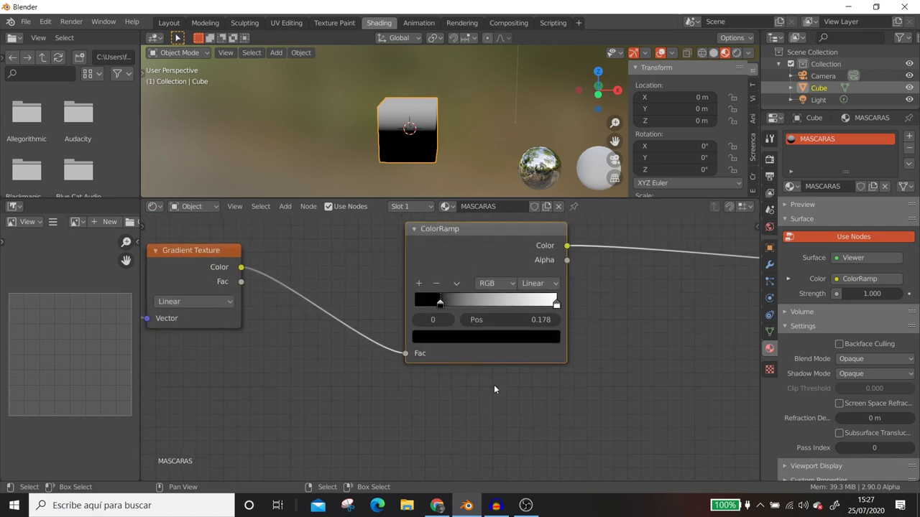
# Tighten the ColorRamp stops to black at 0.297 and white at 1.000.
pyautogui.moveTo(440, 302)
pyautogui.mouseDown()
pyautogui.moveTo(462, 302)
pyautogui.moveTo(427, 302)
pyautogui.mouseUp()
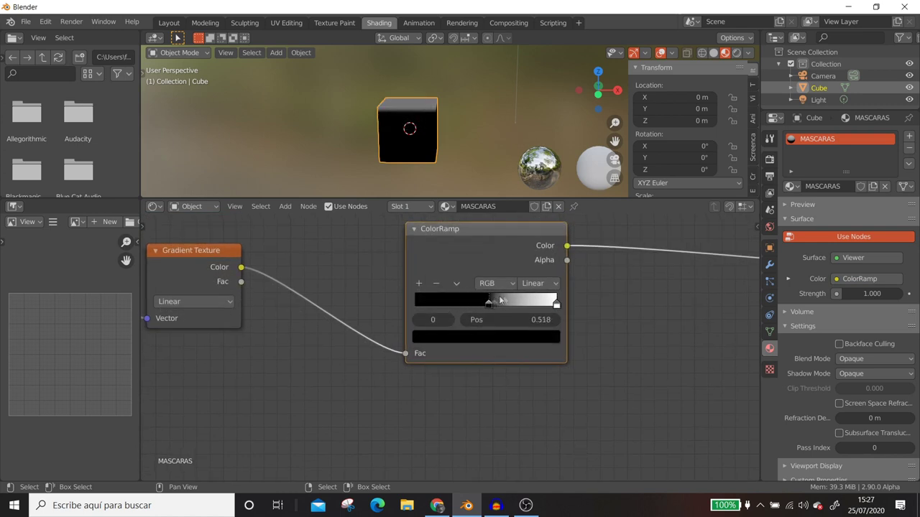
pyautogui.moveTo(557, 307)
pyautogui.mouseDown()
pyautogui.moveTo(431, 301)
pyautogui.moveTo(528, 303)
pyautogui.mouseUp()
pyautogui.moveTo(434, 307)
pyautogui.mouseDown()
pyautogui.moveTo(513, 302)
pyautogui.moveTo(437, 302)
pyautogui.moveTo(450, 301)
pyautogui.mouseUp()
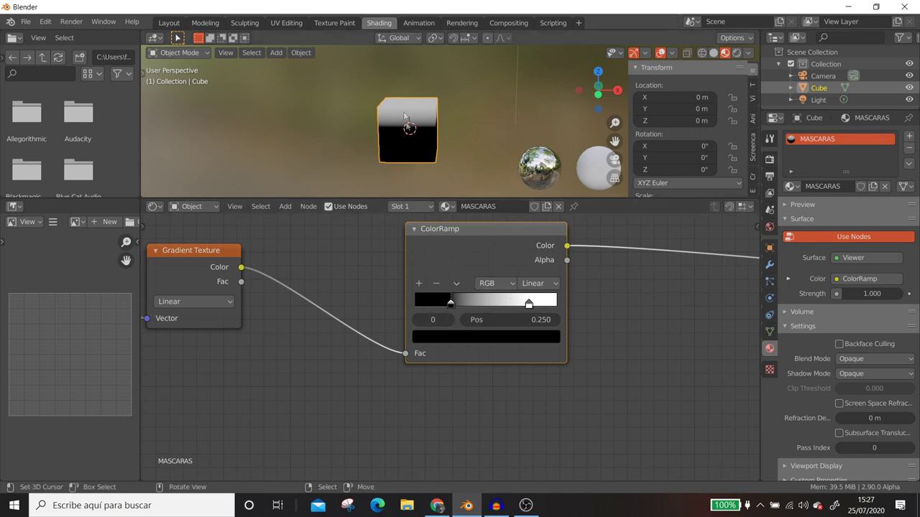
pyautogui.moveTo(451, 302)
pyautogui.mouseDown()
pyautogui.moveTo(473, 313)
pyautogui.moveTo(458, 309)
pyautogui.mouseUp()
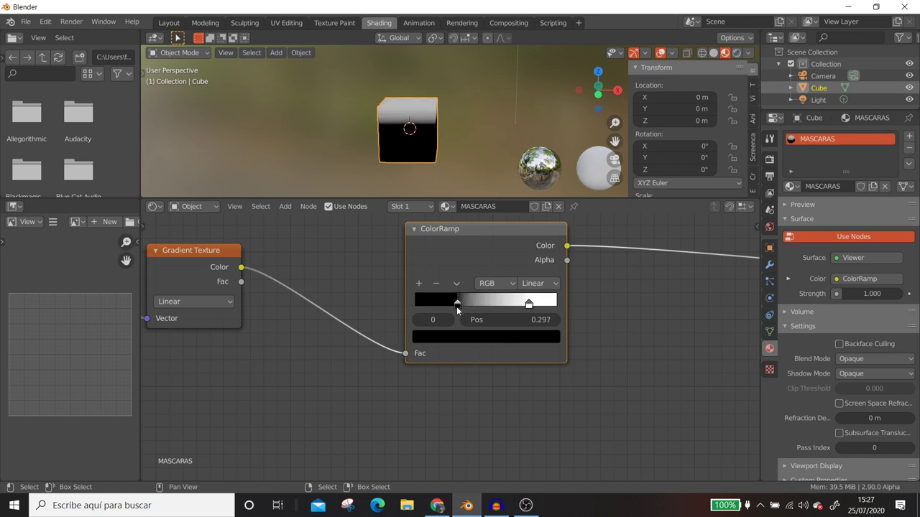
pyautogui.scroll(-3, 546, 398)
pyautogui.keyDown('ctrl'); pyautogui.scroll(3, 565, 380); pyautogui.keyUp('ctrl')
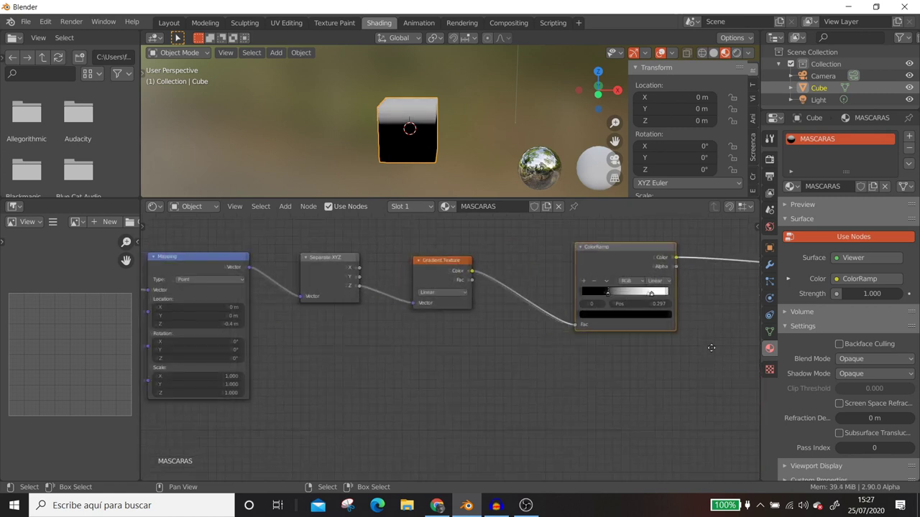
pyautogui.moveTo(600, 354); pyautogui.dragTo(551, 367, button='middle')
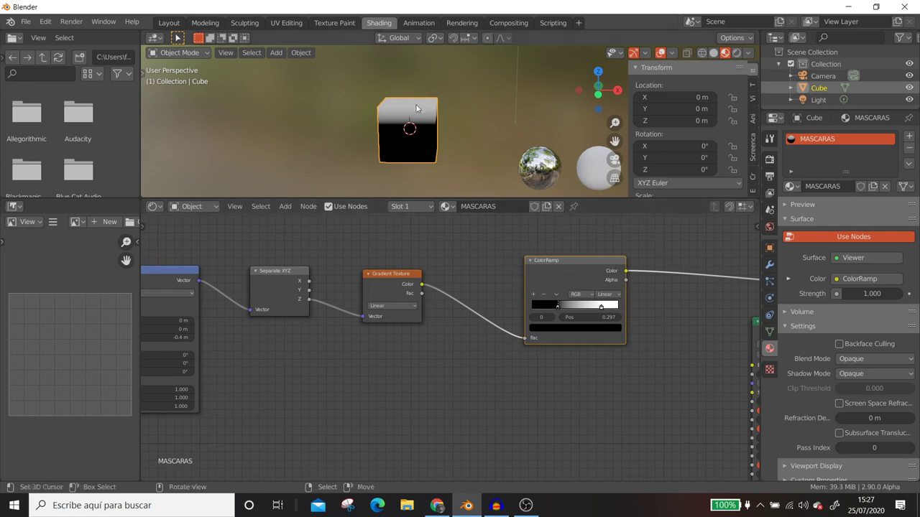
pyautogui.moveTo(600, 310); pyautogui.dragTo(559, 306)
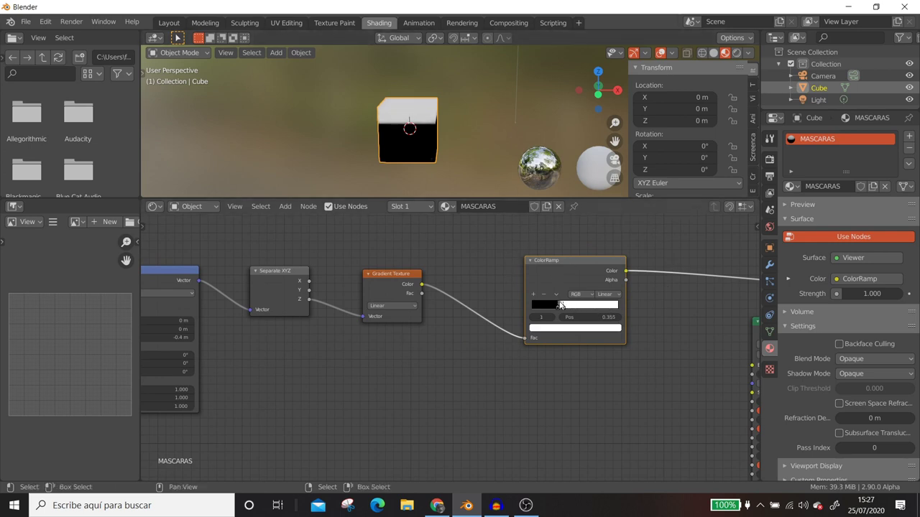
pyautogui.moveTo(559, 306); pyautogui.dragTo(618, 306)
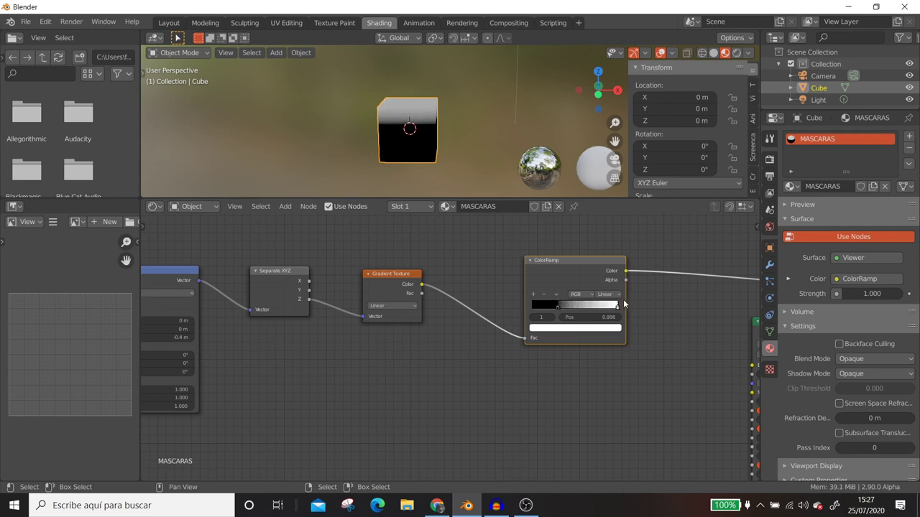
pyautogui.scroll(-1, 424, 333)
# Space out the Mapping, Separate XYZ, Gradient Texture and ColorRamp nodes.
pyautogui.moveTo(425, 333)
pyautogui.mouseDown(button='middle')
pyautogui.moveTo(507, 315)
pyautogui.moveTo(468, 319)
pyautogui.mouseUp(button='middle')
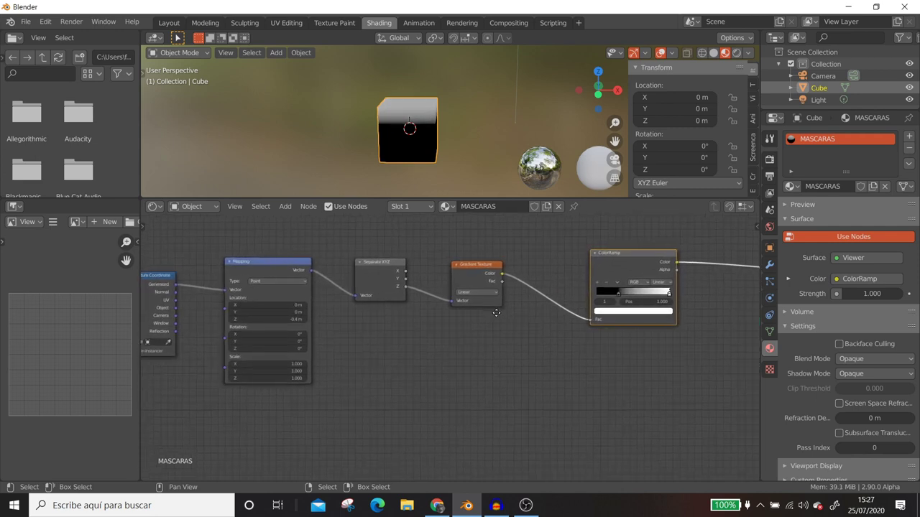
pyautogui.scroll(-1, 578, 308)
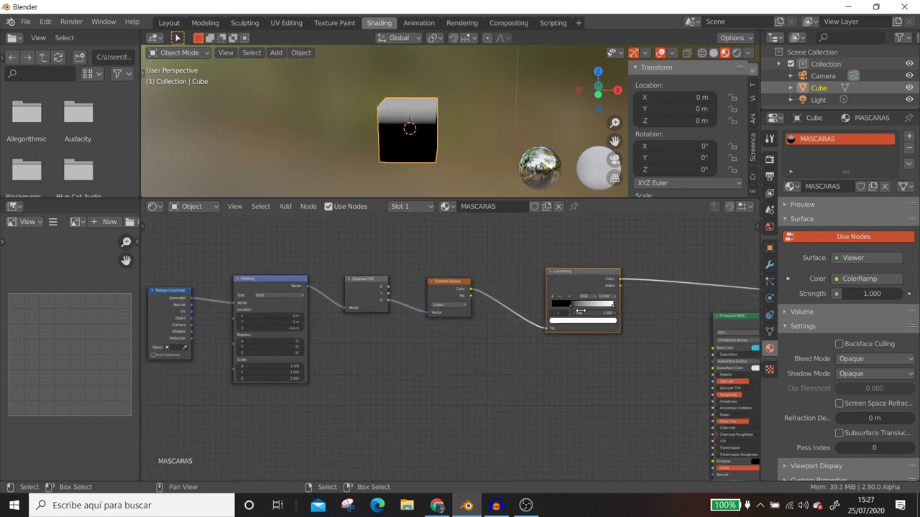
pyautogui.moveTo(578, 307); pyautogui.dragTo(526, 353, button='middle')
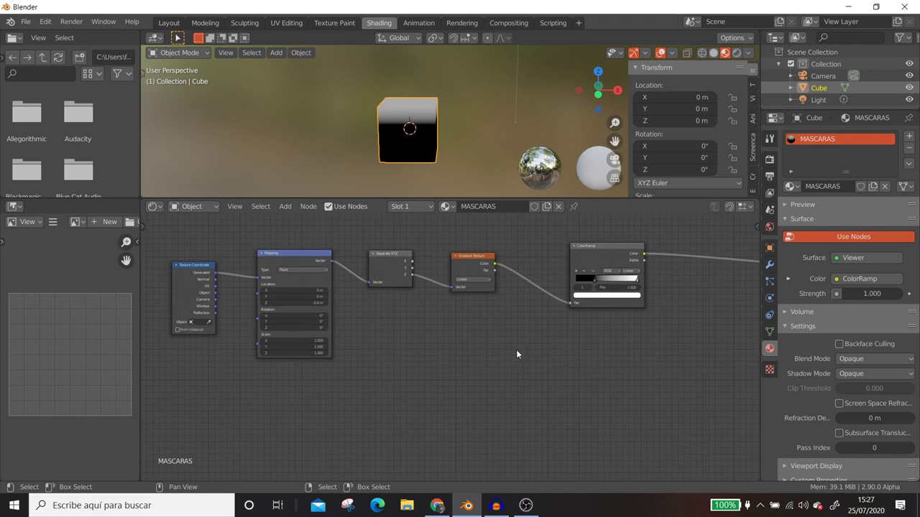
pyautogui.moveTo(194, 267); pyautogui.dragTo(171, 270)
pyautogui.moveTo(293, 250); pyautogui.dragTo(238, 251)
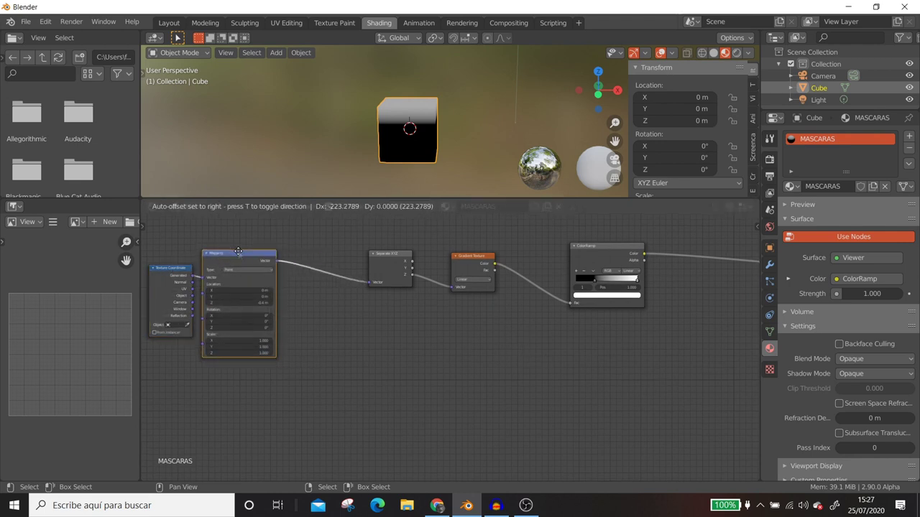
pyautogui.moveTo(388, 259); pyautogui.dragTo(348, 260)
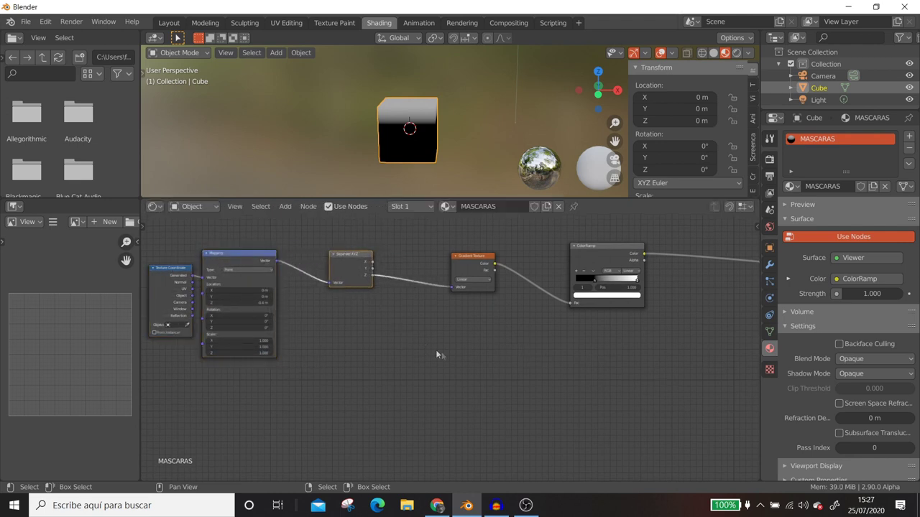
pyautogui.moveTo(478, 365); pyautogui.dragTo(352, 365, button='middle')
pyautogui.moveTo(471, 251); pyautogui.dragTo(542, 260)
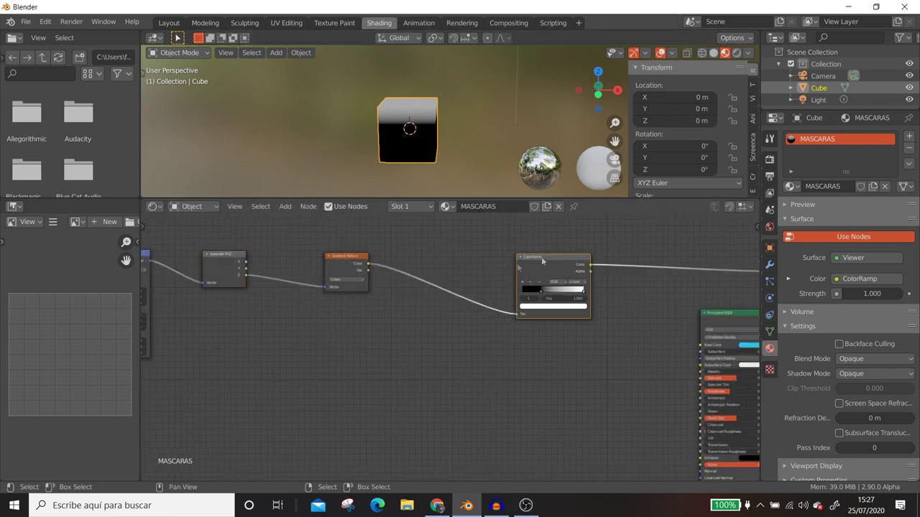
pyautogui.moveTo(352, 260); pyautogui.dragTo(319, 263)
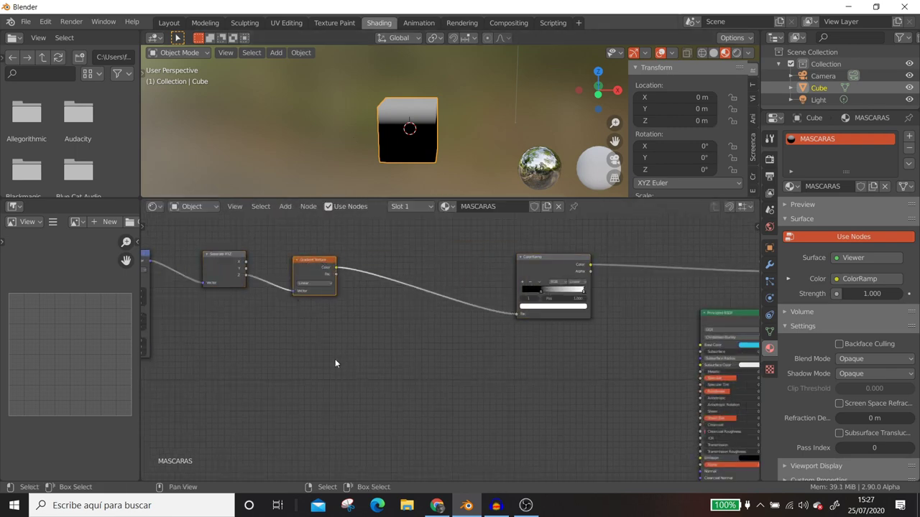
# Add a Magic Texture node (Depth 2, Scale 5.000, Distortion 1.000) below the Gradient Texture.
pyautogui.hotkey('shift', 'a')
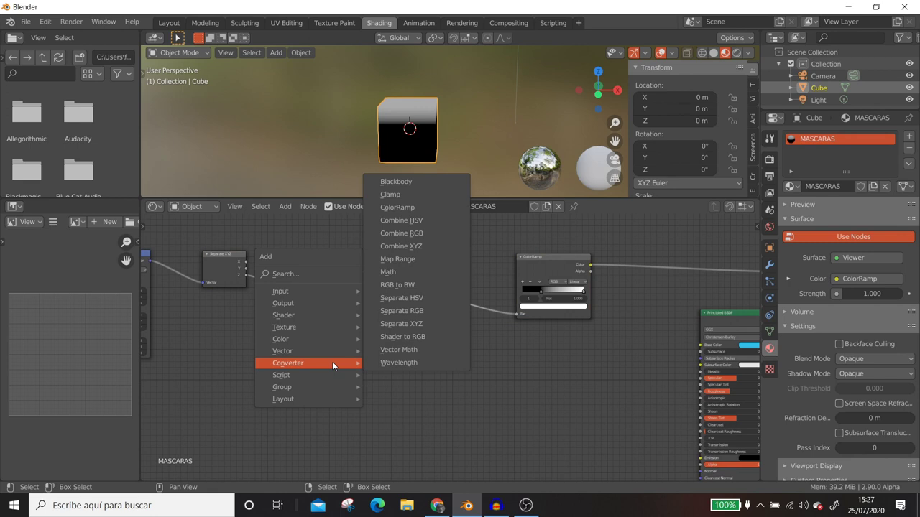
pyautogui.moveTo(285, 327)
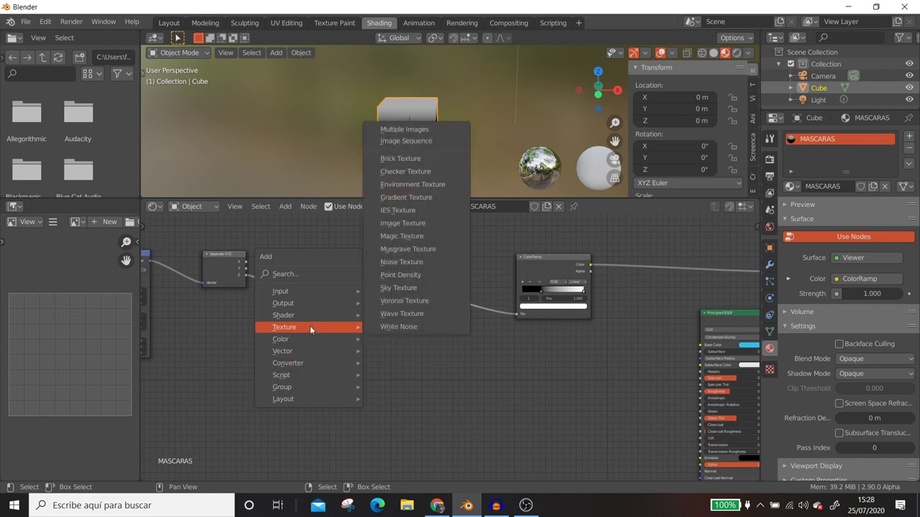
pyautogui.click(419, 239)
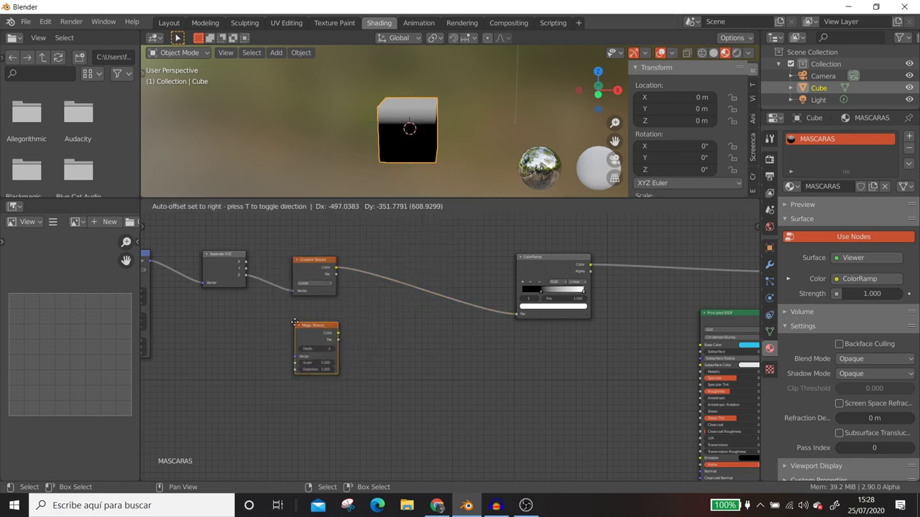
pyautogui.click(297, 326)
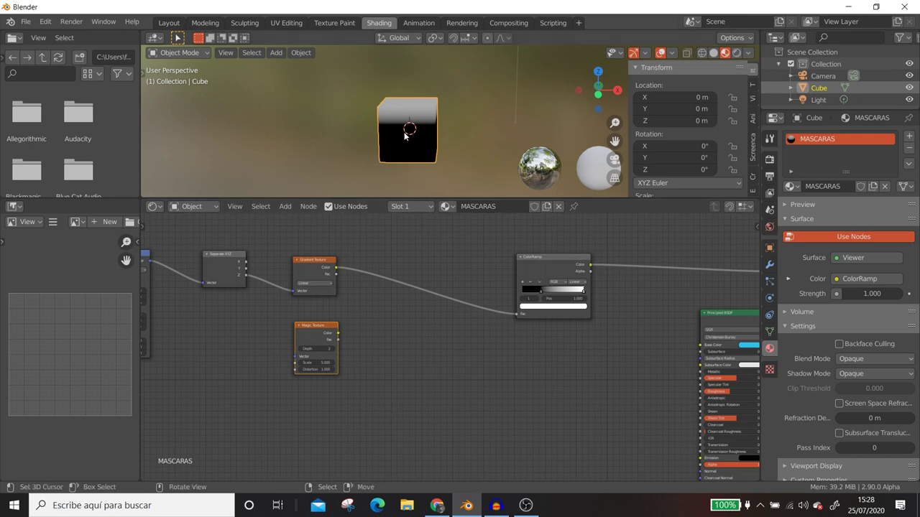
pyautogui.scroll(1, 365, 355)
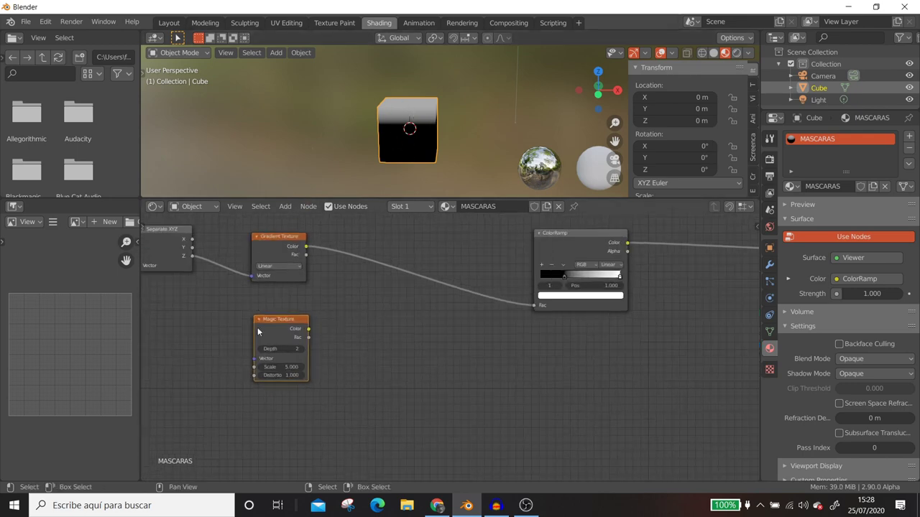
# Add a Math node set to Add beside the two textures.
pyautogui.hotkey('shift', 'a')
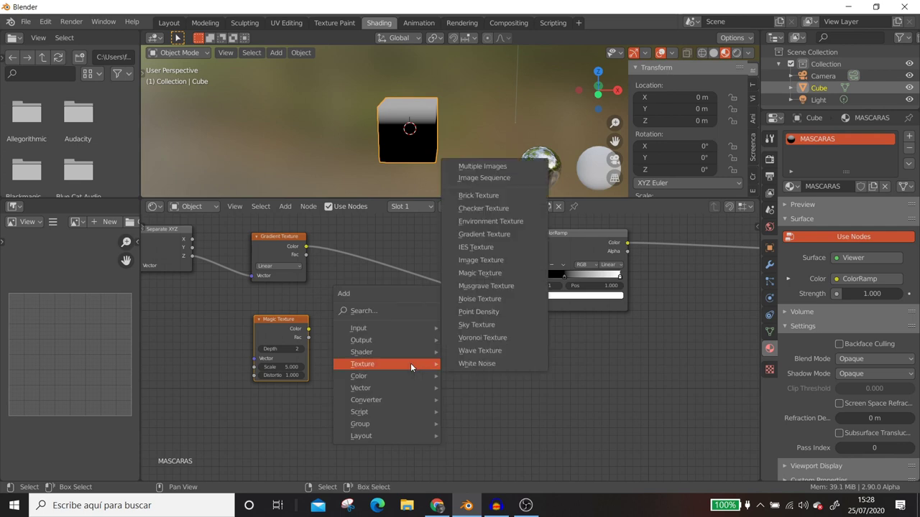
pyautogui.moveTo(367, 401)
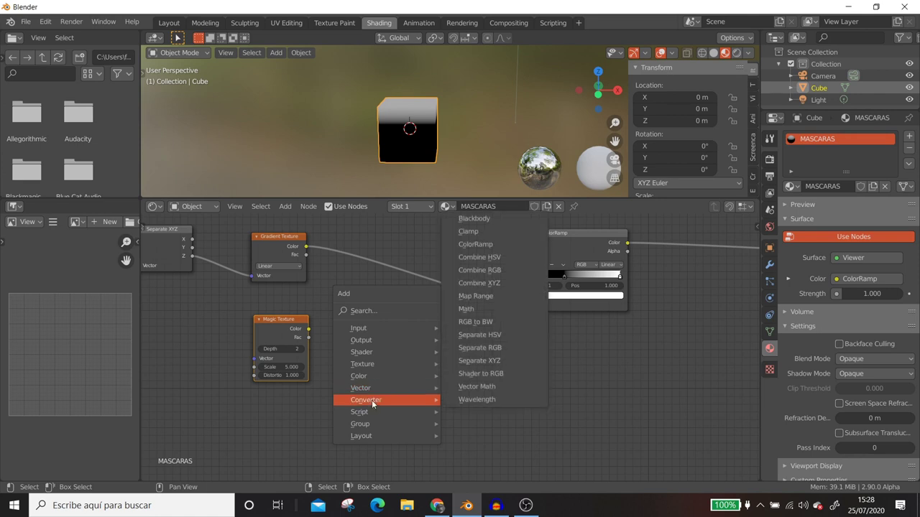
pyautogui.click(469, 309)
pyautogui.click(346, 313)
pyautogui.moveTo(370, 309); pyautogui.dragTo(363, 309)
pyautogui.click(392, 321)
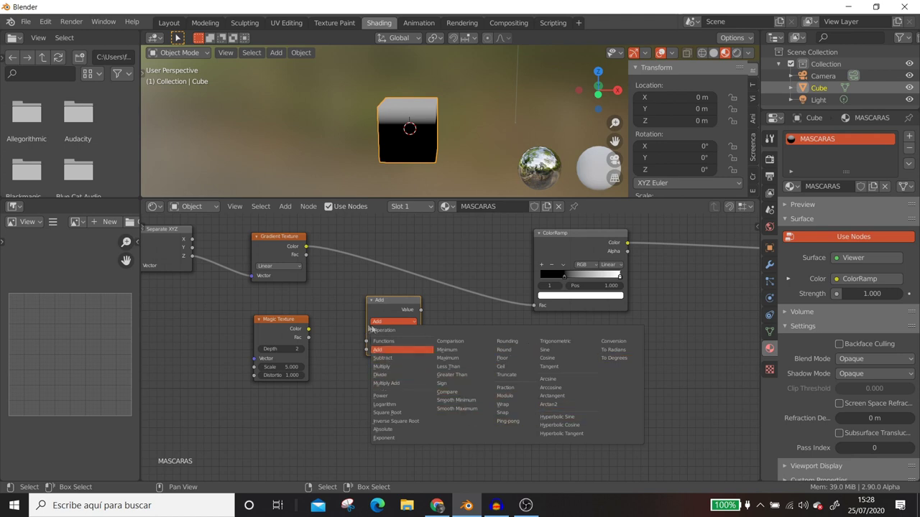
pyautogui.moveTo(379, 301); pyautogui.dragTo(395, 289)
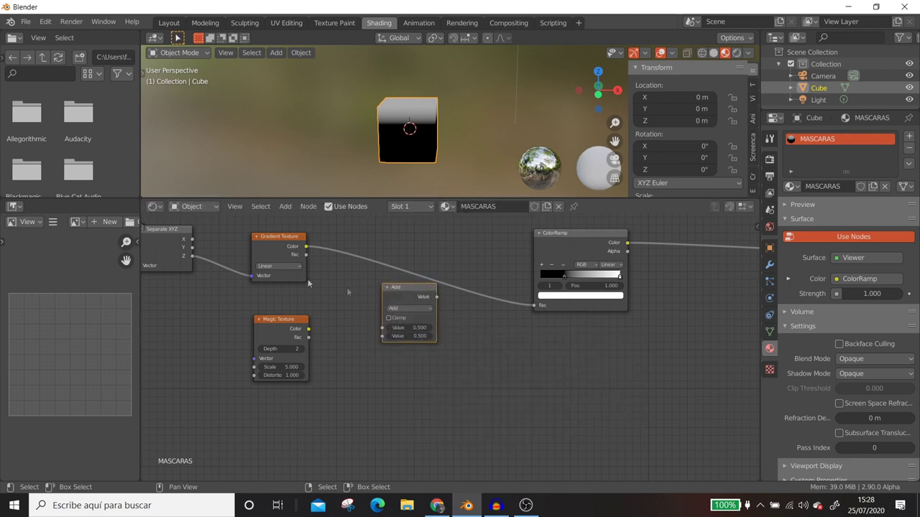
# Feed Gradient and Magic Texture colours into the Add node and preview the sum on the cube.
pyautogui.moveTo(306, 247); pyautogui.dragTo(383, 328)
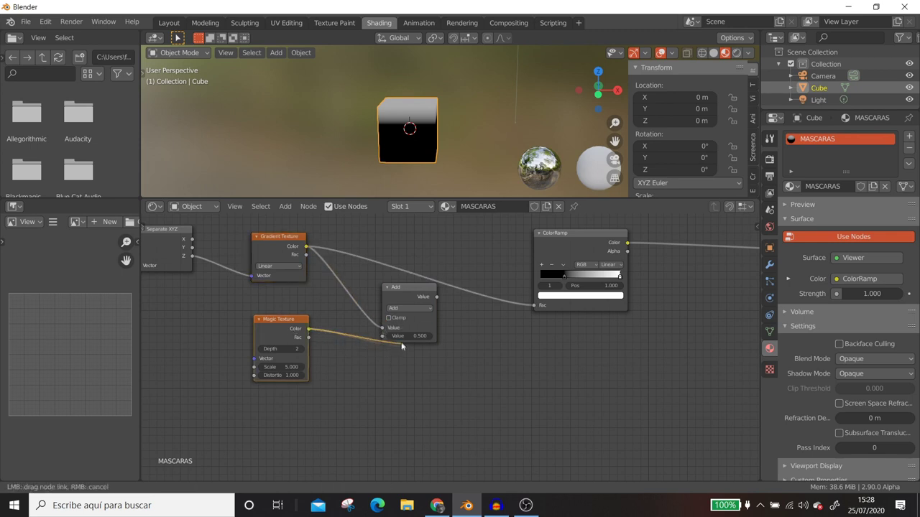
pyautogui.moveTo(308, 328); pyautogui.dragTo(382, 336)
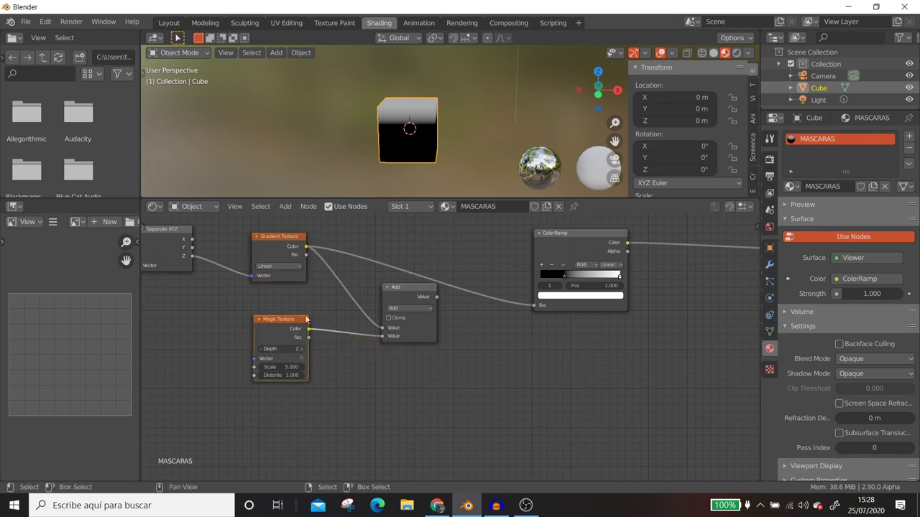
pyautogui.moveTo(436, 297)
pyautogui.mouseDown()
pyautogui.moveTo(542, 310)
pyautogui.moveTo(394, 311)
pyautogui.mouseUp()
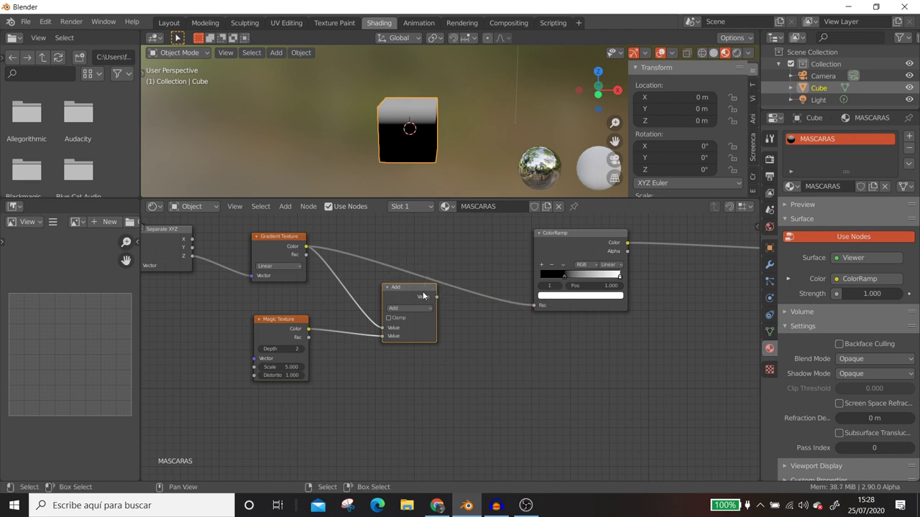
pyautogui.keyDown('ctrl'); pyautogui.keyDown('shift'); pyautogui.click(422, 291); pyautogui.keyUp('shift'); pyautogui.keyUp('ctrl')
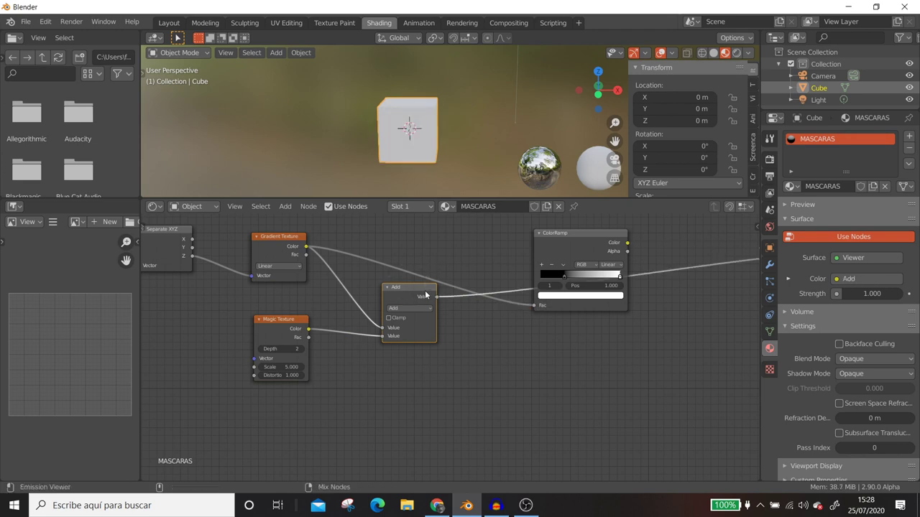
pyautogui.scroll(2, 470, 147)
pyautogui.scroll(3, 390, 144)
pyautogui.moveTo(390, 144)
pyautogui.mouseDown(button='middle')
pyautogui.moveTo(452, 103)
pyautogui.moveTo(460, 123)
pyautogui.mouseUp(button='middle')
pyautogui.moveTo(399, 325); pyautogui.dragTo(487, 309, button='middle')
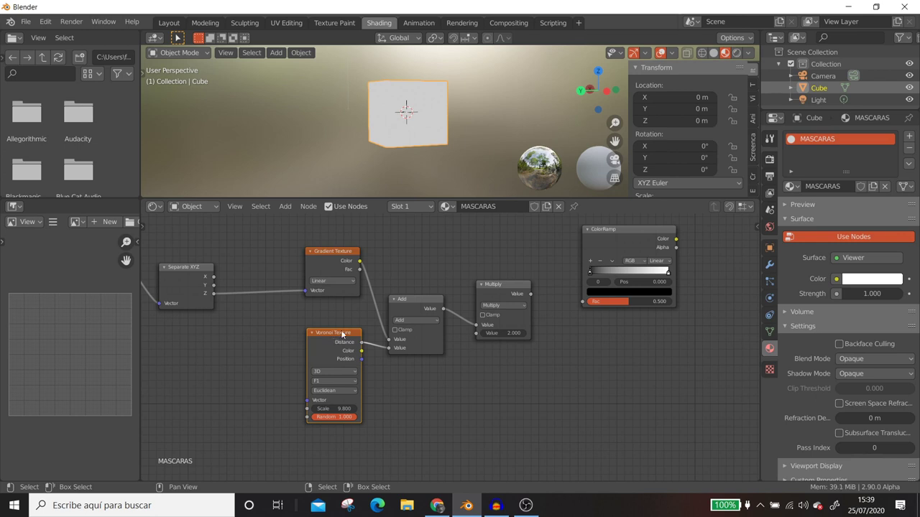
# Nudge the Voronoi Texture node, frame the whole tree, and move the ColorRamp up-right.
pyautogui.moveTo(342, 334); pyautogui.dragTo(338, 342)
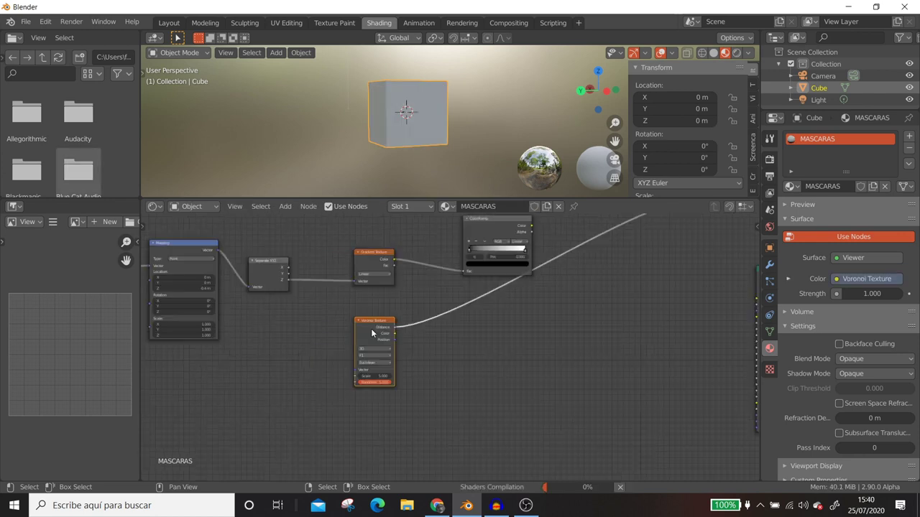
pyautogui.press('Home')
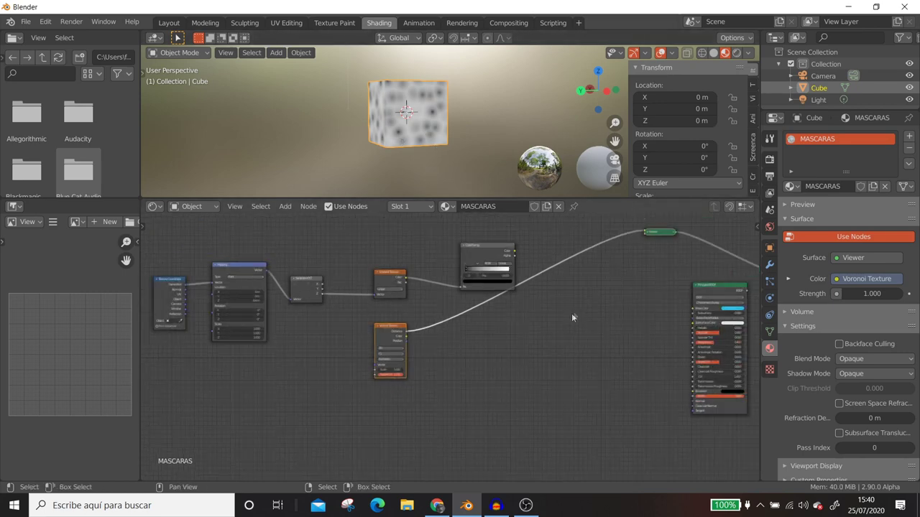
pyautogui.moveTo(466, 294); pyautogui.dragTo(577, 238)
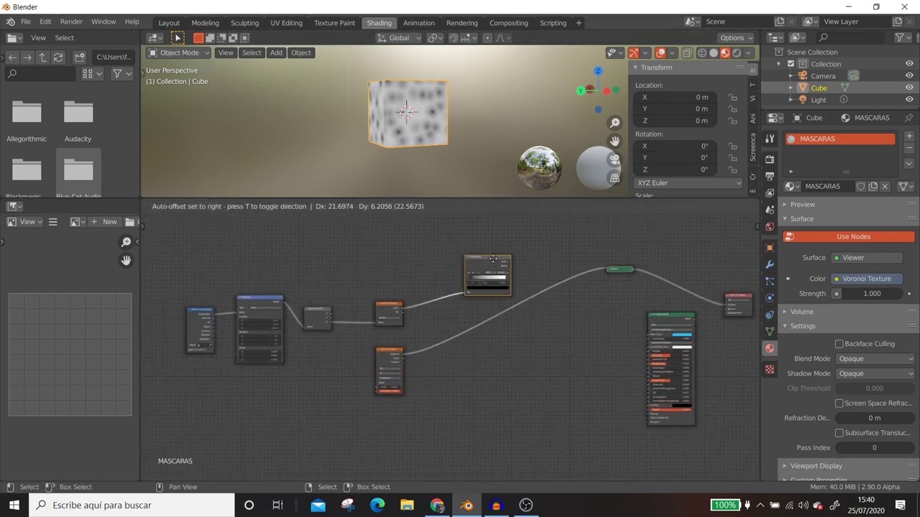
pyautogui.scroll(2, 547, 365)
pyautogui.scroll(2, 547, 365)
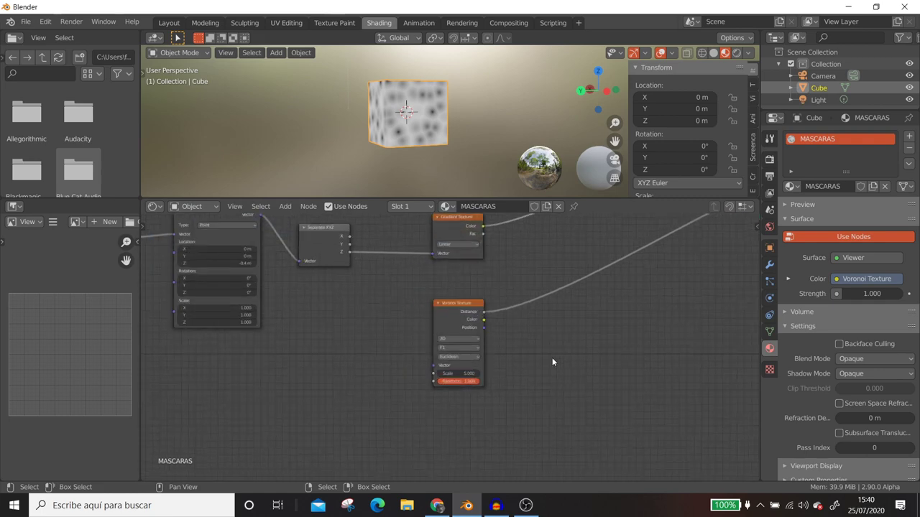
pyautogui.scroll(1, 552, 357)
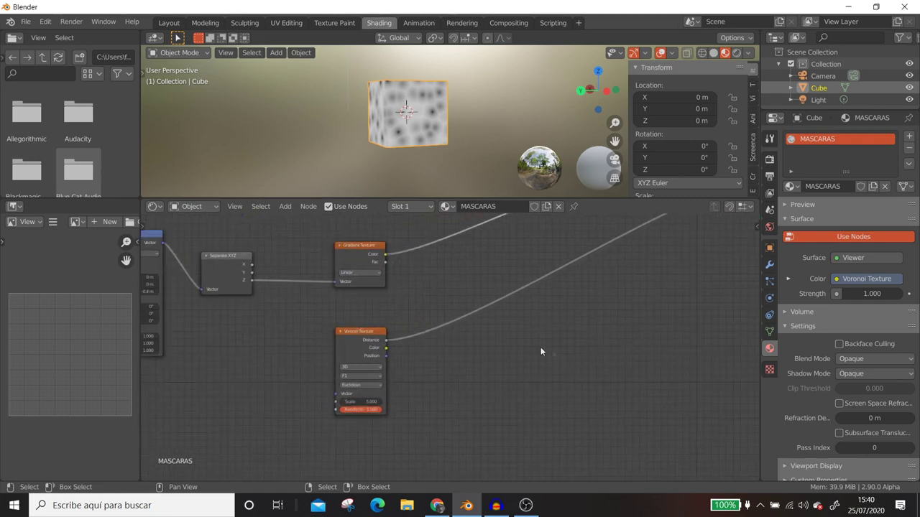
pyautogui.hotkey('shift', 'a')
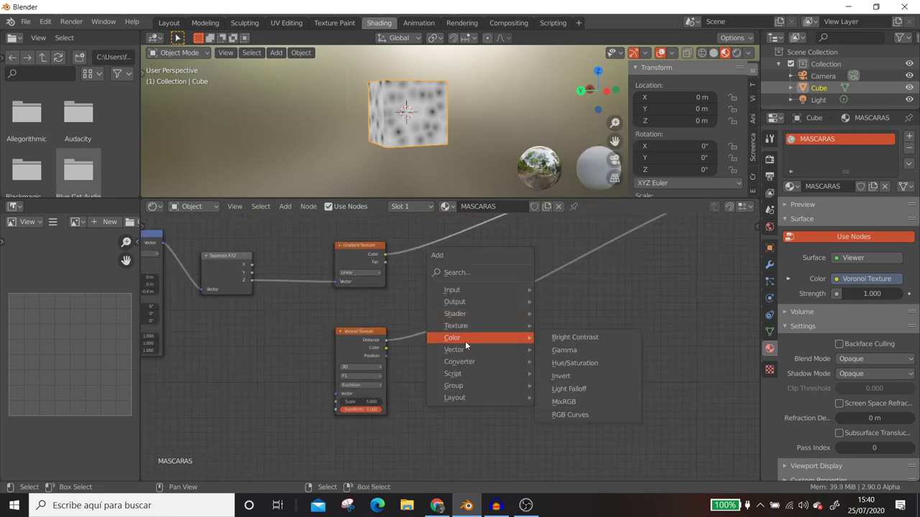
pyautogui.moveTo(459, 361)
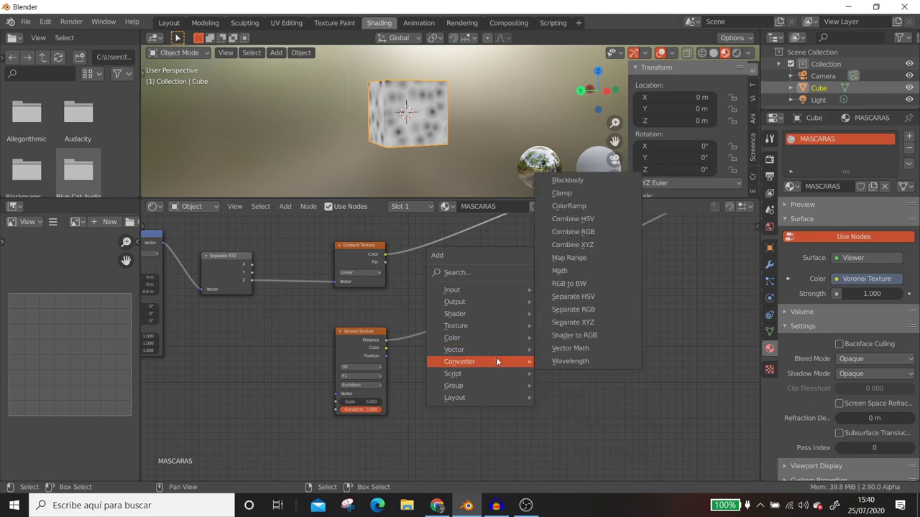
# Drop an Add math node on the Voronoi link and connect Gradient Color into it.
pyautogui.click(573, 274)
pyautogui.click(467, 249)
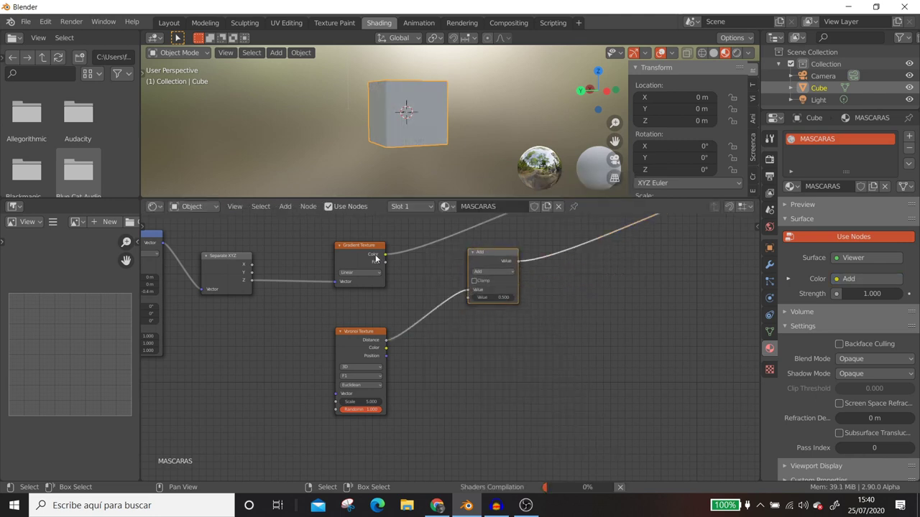
pyautogui.moveTo(386, 254); pyautogui.dragTo(468, 291)
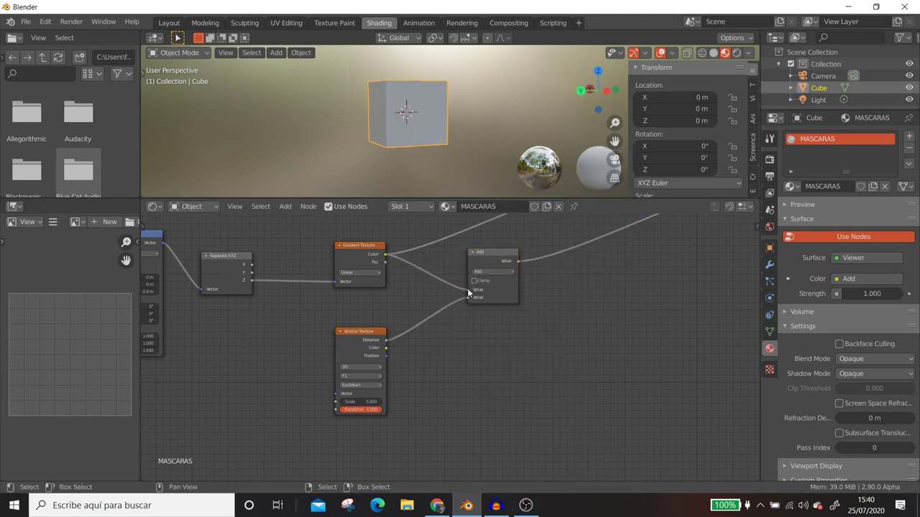
pyautogui.scroll(-2, 617, 310)
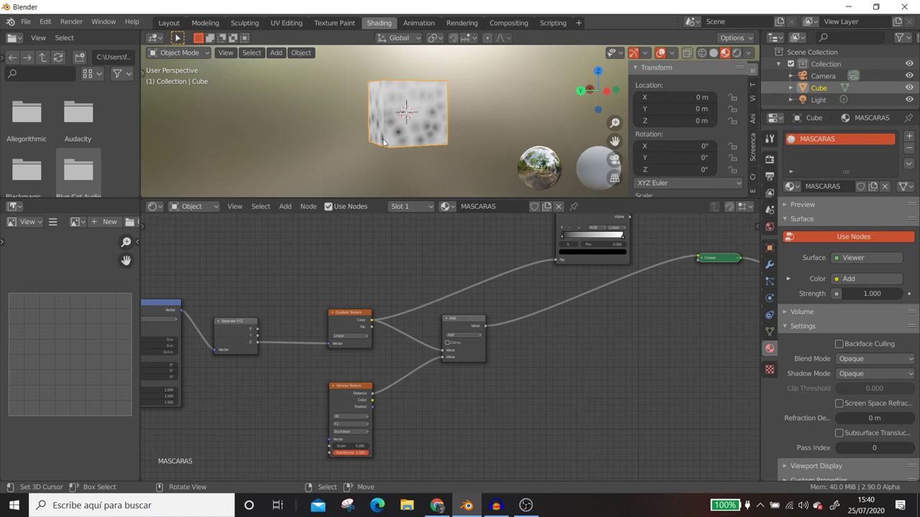
# Clamp the Add node, feed its Value into ColorRamp Fac, and preview the ColorRamp.
pyautogui.click(447, 343)
pyautogui.moveTo(472, 320); pyautogui.dragTo(481, 352, button='middle')
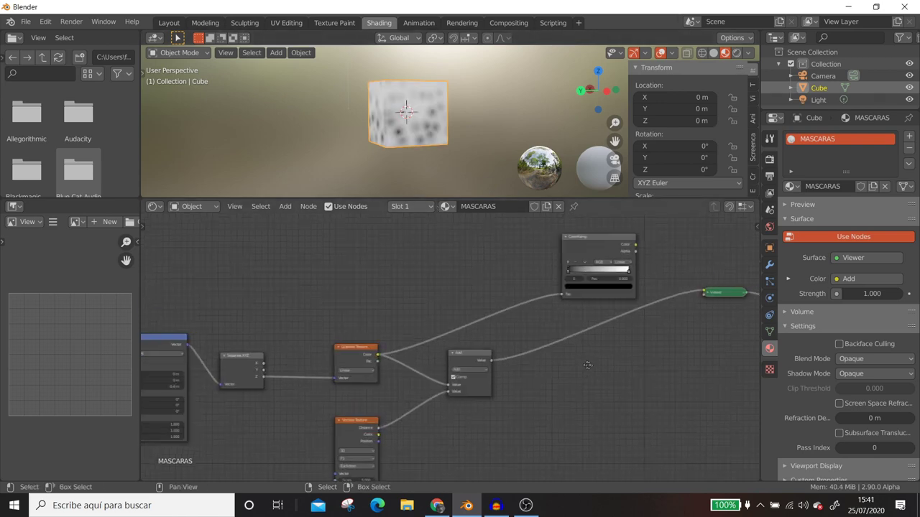
pyautogui.click(480, 351)
pyautogui.moveTo(491, 358); pyautogui.dragTo(566, 292)
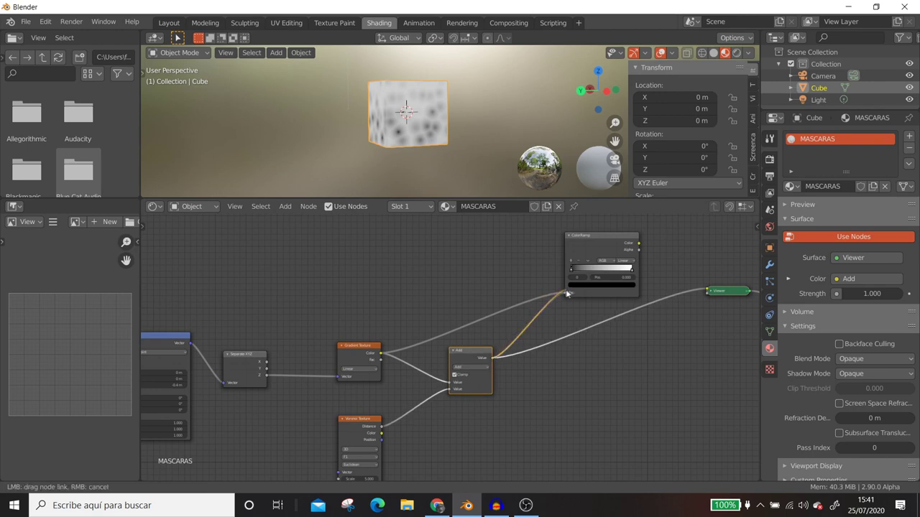
pyautogui.keyDown('ctrl'); pyautogui.keyDown('shift'); pyautogui.click(602, 245); pyautogui.keyUp('shift'); pyautogui.keyUp('ctrl')
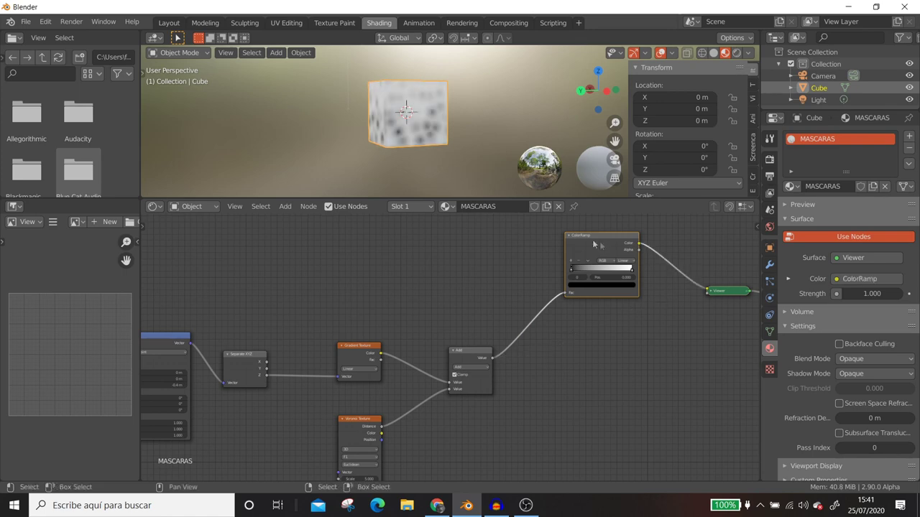
# Move a ColorRamp stop to 0.728 and check the sharpened mask on the cube.
pyautogui.scroll(1, 594, 244)
pyautogui.moveTo(589, 272); pyautogui.dragTo(557, 325, button='middle')
pyautogui.moveTo(552, 323); pyautogui.dragTo(612, 327)
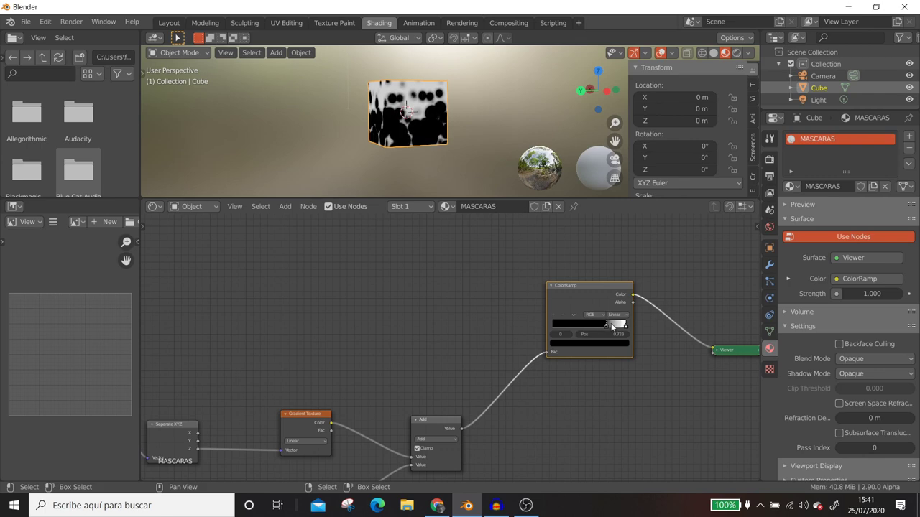
pyautogui.moveTo(391, 154)
pyautogui.mouseDown(button='middle')
pyautogui.moveTo(401, 124)
pyautogui.moveTo(431, 115)
pyautogui.mouseUp(button='middle')
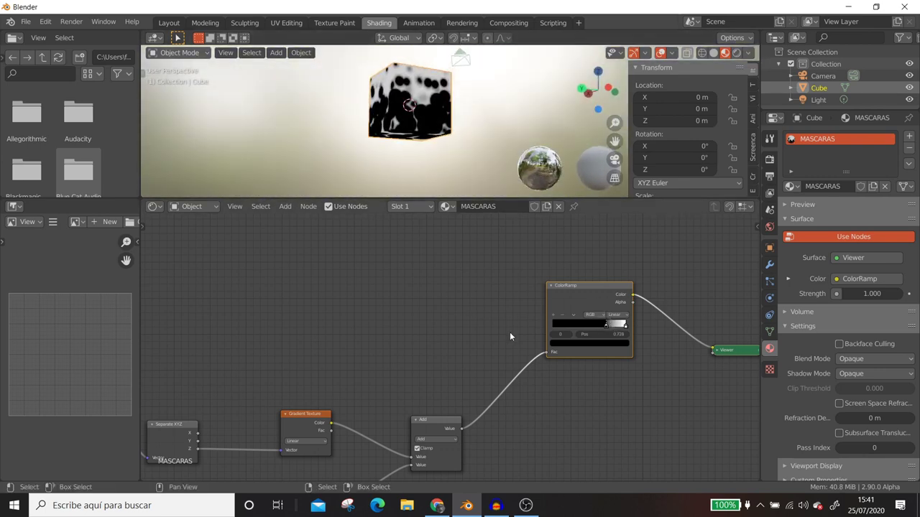
pyautogui.scroll(-2, 509, 332)
pyautogui.moveTo(248, 388); pyautogui.dragTo(277, 296)
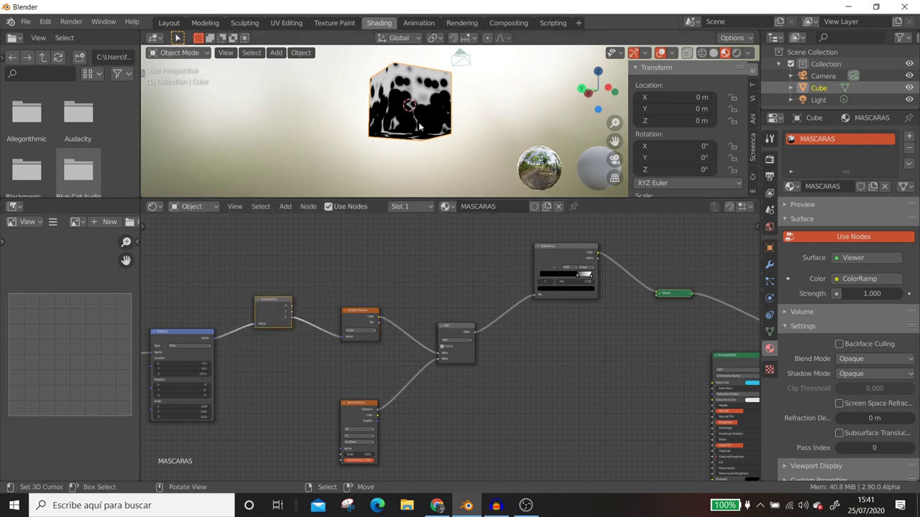
pyautogui.moveTo(418, 122)
pyautogui.mouseDown(button='middle')
pyautogui.moveTo(425, 114)
pyautogui.moveTo(336, 72)
pyautogui.moveTo(524, 125)
pyautogui.moveTo(399, 84)
pyautogui.mouseUp(button='middle')
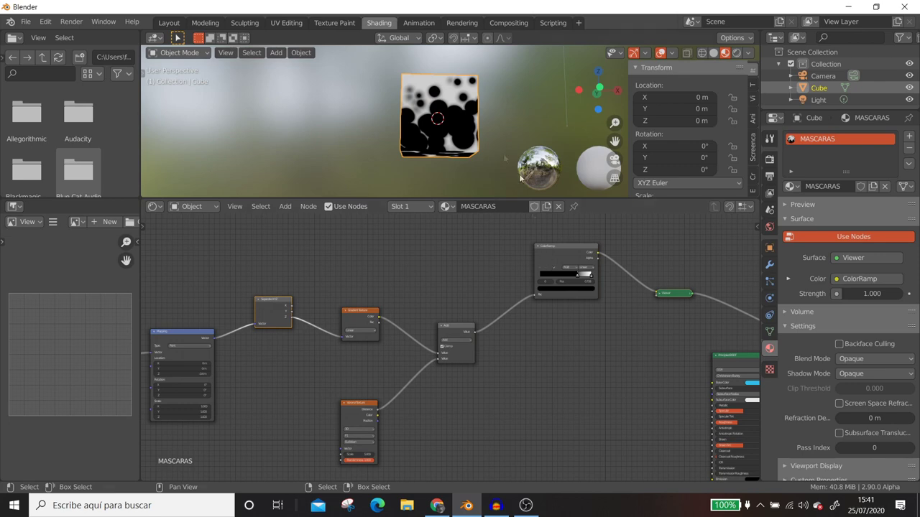
# Drag the white ColorRamp stop left to 0.293, inverting the mask to white spots.
pyautogui.scroll(1, 668, 258)
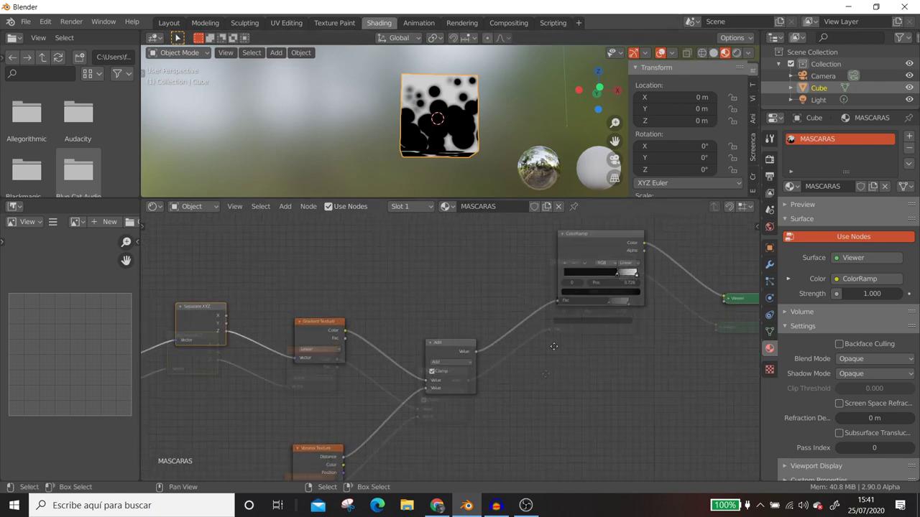
pyautogui.moveTo(672, 254); pyautogui.dragTo(644, 344, button='middle')
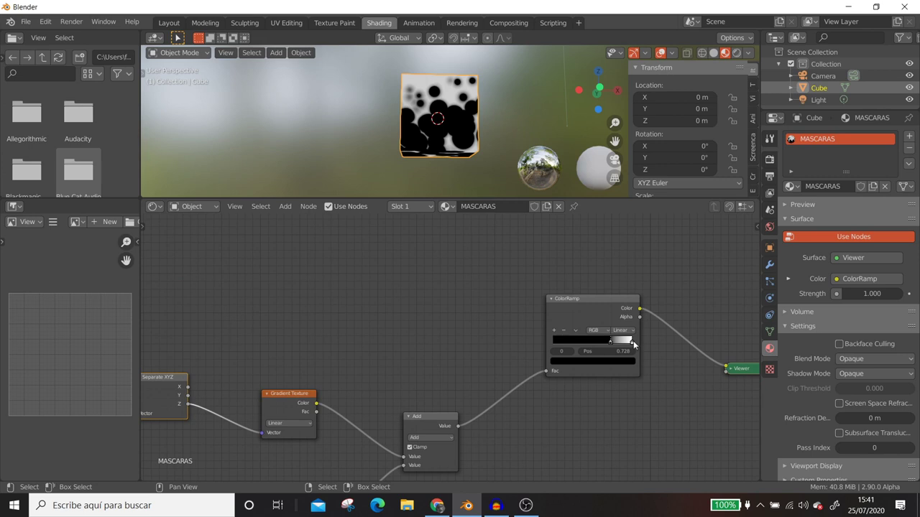
pyautogui.moveTo(632, 342); pyautogui.dragTo(574, 340)
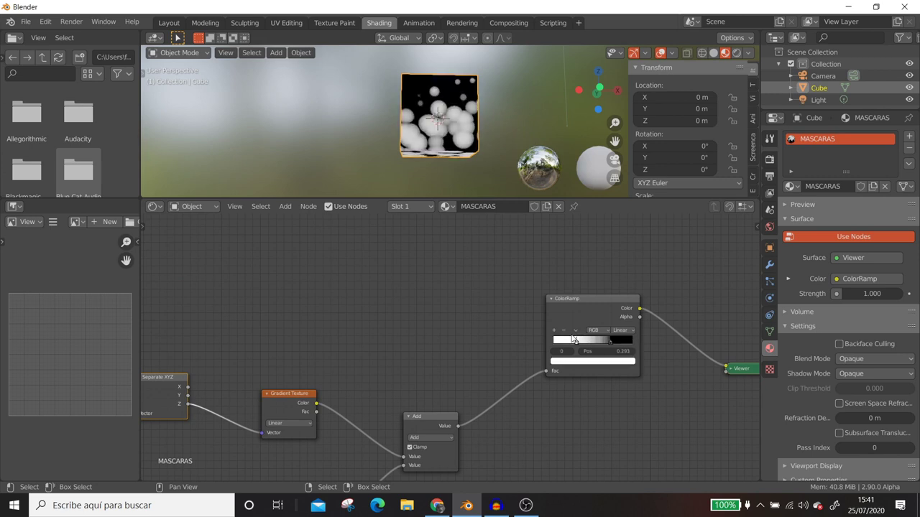
pyautogui.moveTo(461, 170); pyautogui.dragTo(432, 112, button='middle')
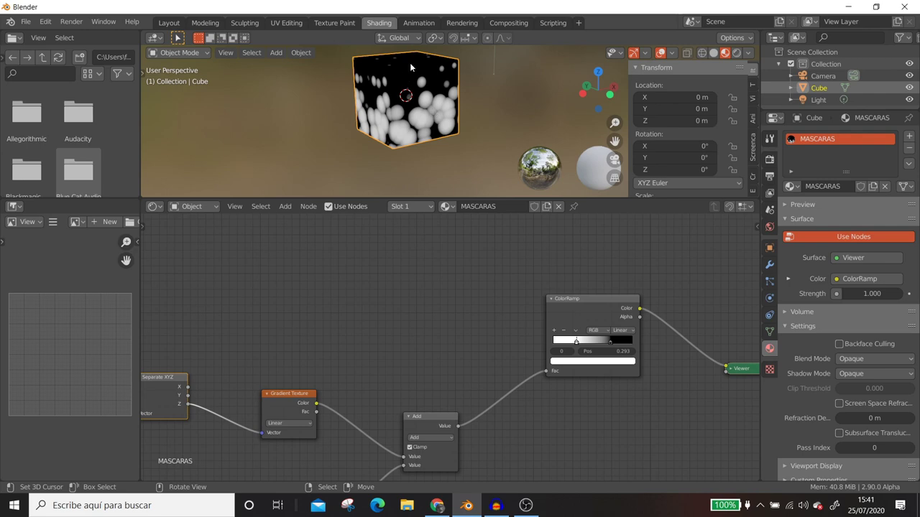
# Move the Voronoi Texture node higher in the tree.
pyautogui.moveTo(297, 475); pyautogui.dragTo(323, 316, button='middle')
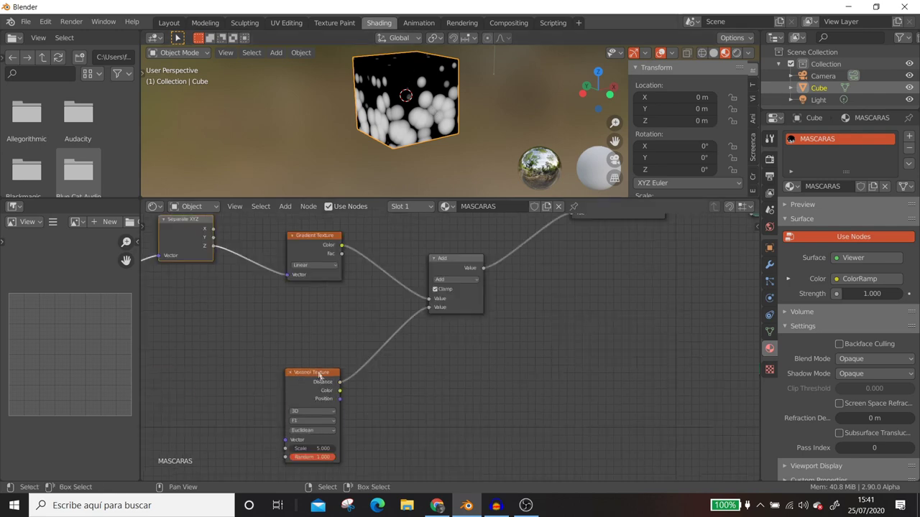
pyautogui.moveTo(319, 375); pyautogui.dragTo(320, 347)
pyautogui.moveTo(518, 122); pyautogui.dragTo(489, 122, button='middle')
pyautogui.scroll(-1, 315, 310)
# Set the Mapping Z location to -0.1 m and orbit to check the lowered spots.
pyautogui.moveTo(314, 310)
pyautogui.mouseDown(button='middle')
pyautogui.moveTo(546, 283)
pyautogui.moveTo(526, 320)
pyautogui.mouseUp(button='middle')
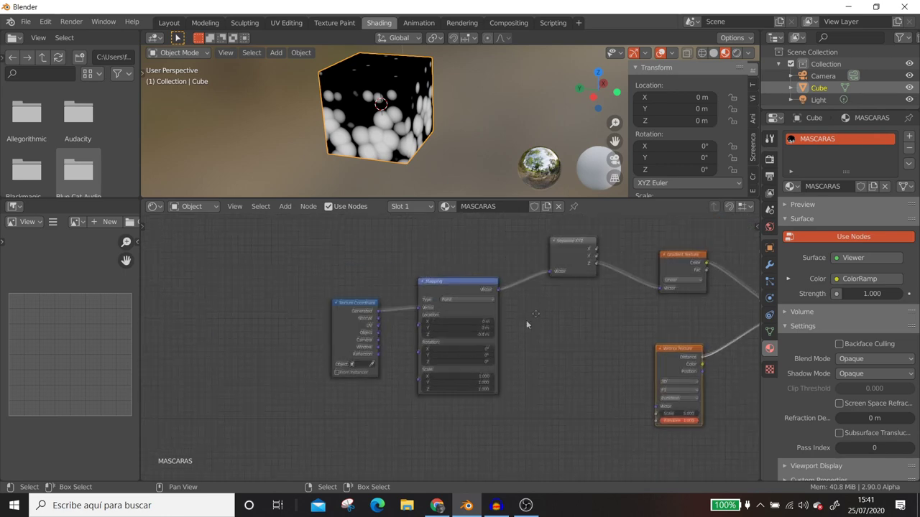
pyautogui.scroll(3, 466, 342)
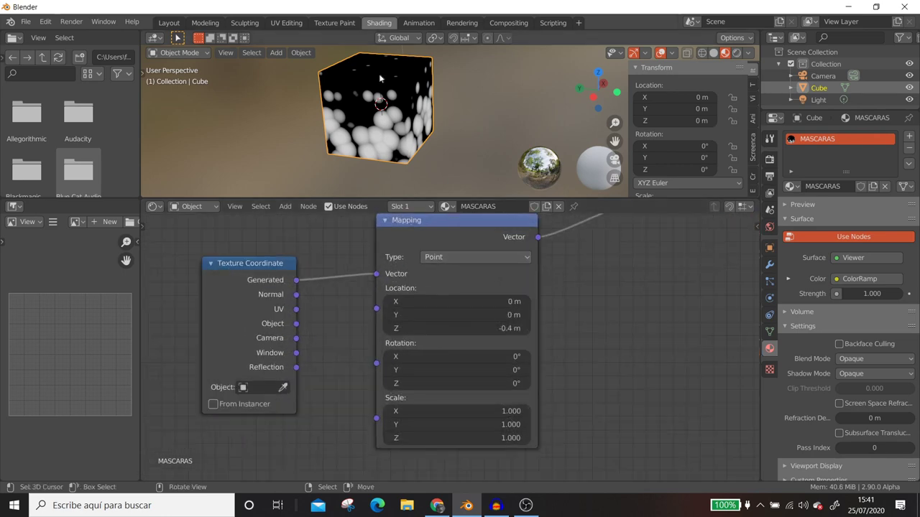
pyautogui.moveTo(382, 144); pyautogui.dragTo(403, 107, button='middle')
pyautogui.moveTo(460, 329)
pyautogui.mouseDown()
pyautogui.moveTo(431, 329)
pyautogui.moveTo(497, 302)
pyautogui.mouseUp()
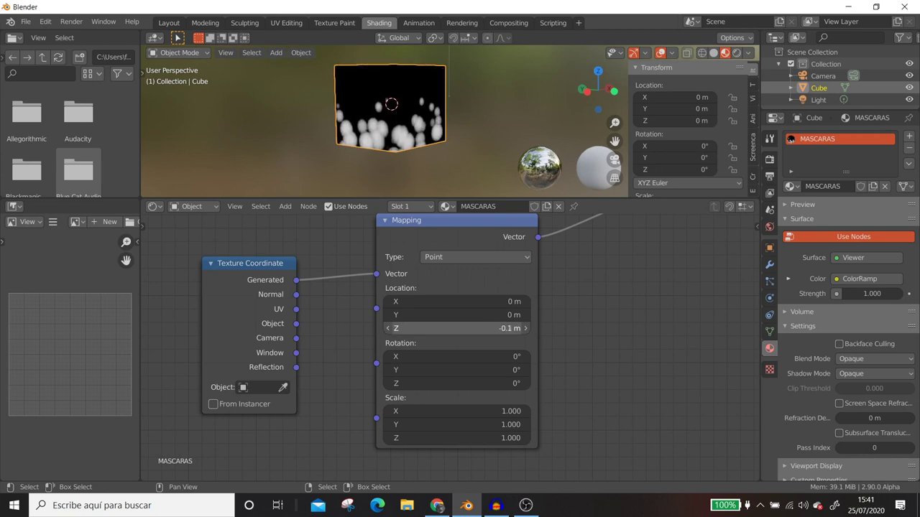
pyautogui.moveTo(395, 129)
pyautogui.mouseDown(button='middle')
pyautogui.moveTo(726, 112)
pyautogui.moveTo(445, 173)
pyautogui.mouseUp(button='middle')
pyautogui.scroll(-2, 439, 142)
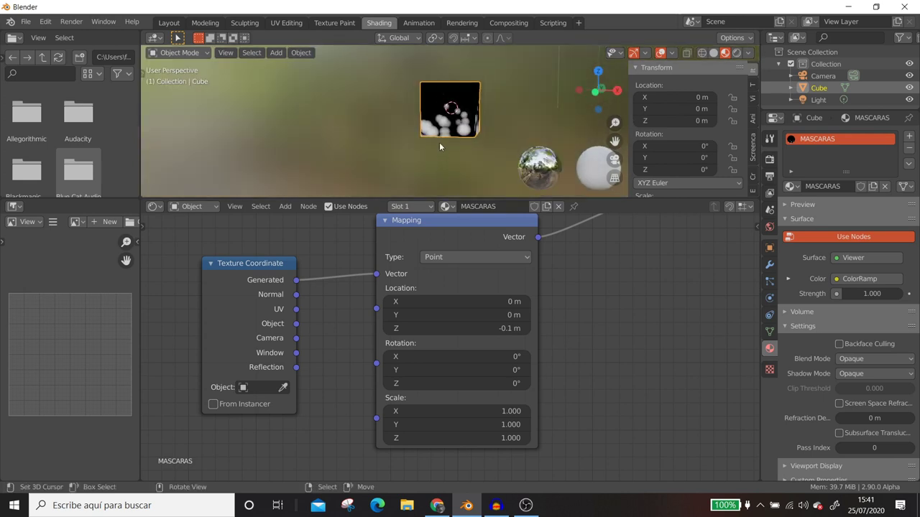
pyautogui.scroll(-1, 443, 343)
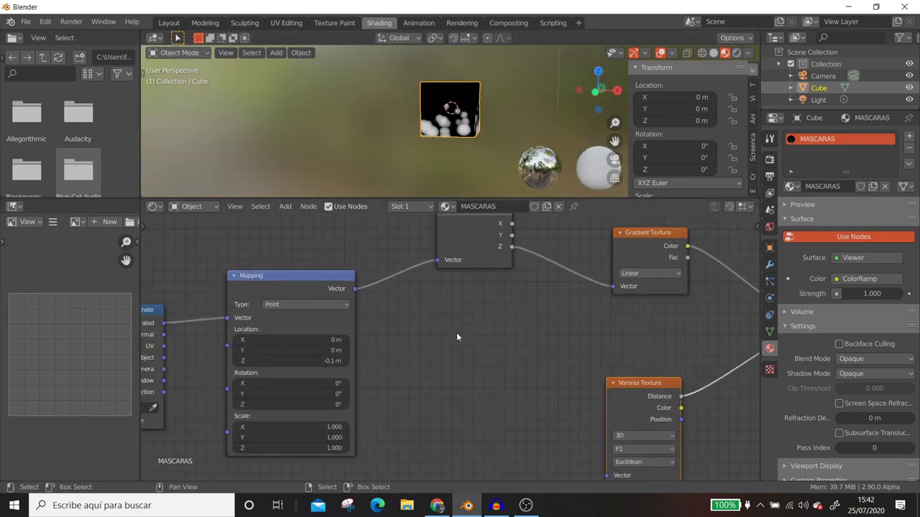
pyautogui.scroll(-2, 456, 332)
# Move the ColorRamp node lower in the node tree.
pyautogui.moveTo(445, 159)
pyautogui.mouseDown(button='middle')
pyautogui.moveTo(502, 126)
pyautogui.moveTo(588, 110)
pyautogui.mouseUp(button='middle')
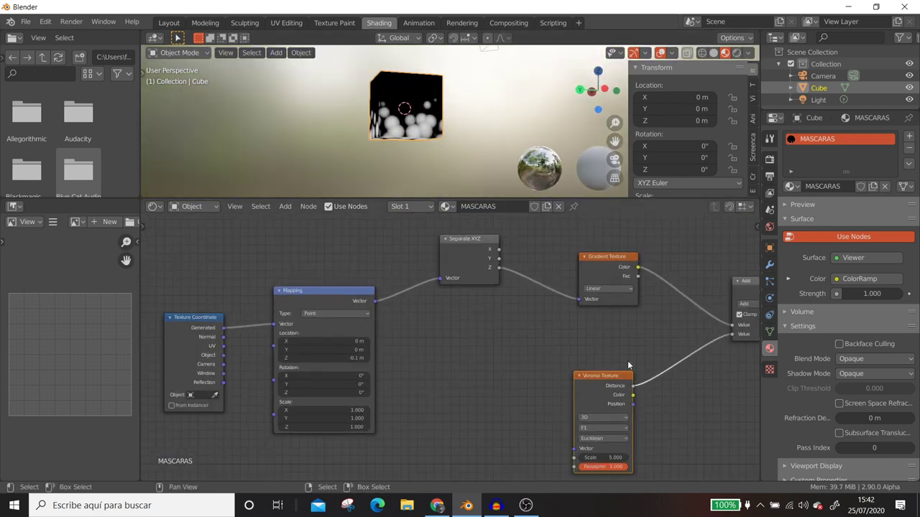
pyautogui.scroll(-2, 568, 344)
pyautogui.moveTo(589, 341); pyautogui.dragTo(341, 257, button='middle')
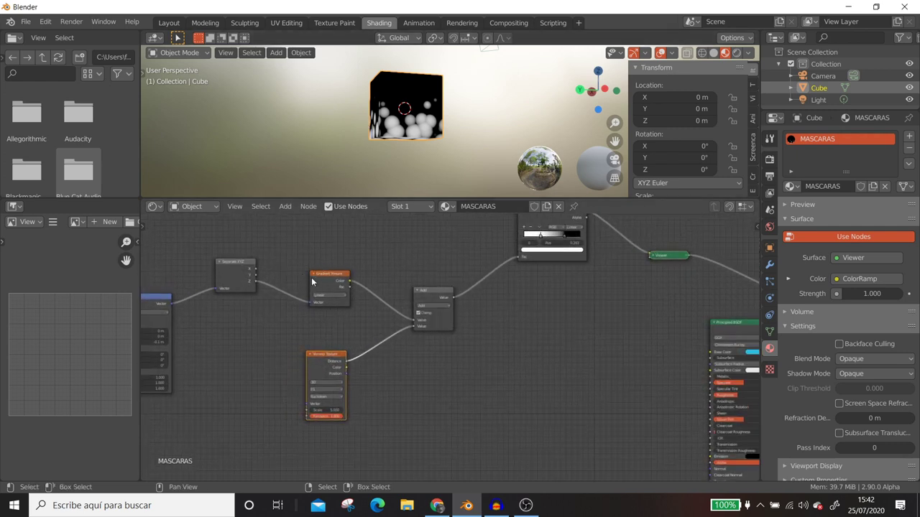
pyautogui.moveTo(311, 278); pyautogui.dragTo(341, 267, button='middle')
pyautogui.moveTo(341, 266)
pyautogui.mouseDown()
pyautogui.moveTo(356, 331)
pyautogui.moveTo(333, 335)
pyautogui.mouseUp()
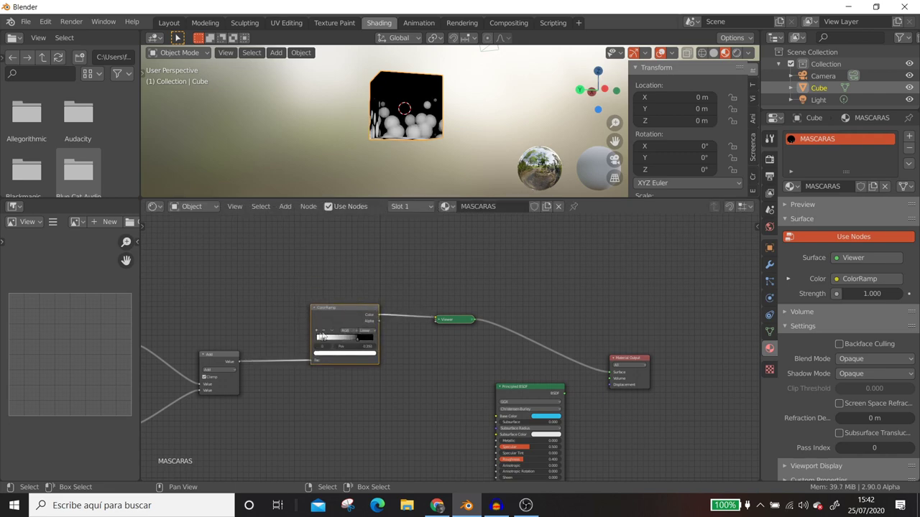
# Preview the Principled BSDF on the cube again and add a Shader to RGB node.
pyautogui.keyDown('ctrl'); pyautogui.keyDown('shift'); pyautogui.click(530, 402); pyautogui.keyUp('shift'); pyautogui.keyUp('ctrl')
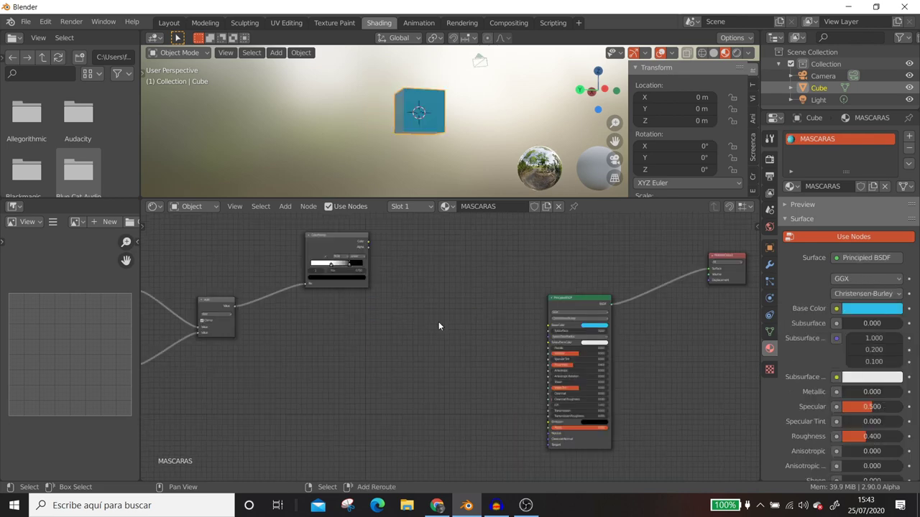
pyautogui.hotkey('shift', 'a')
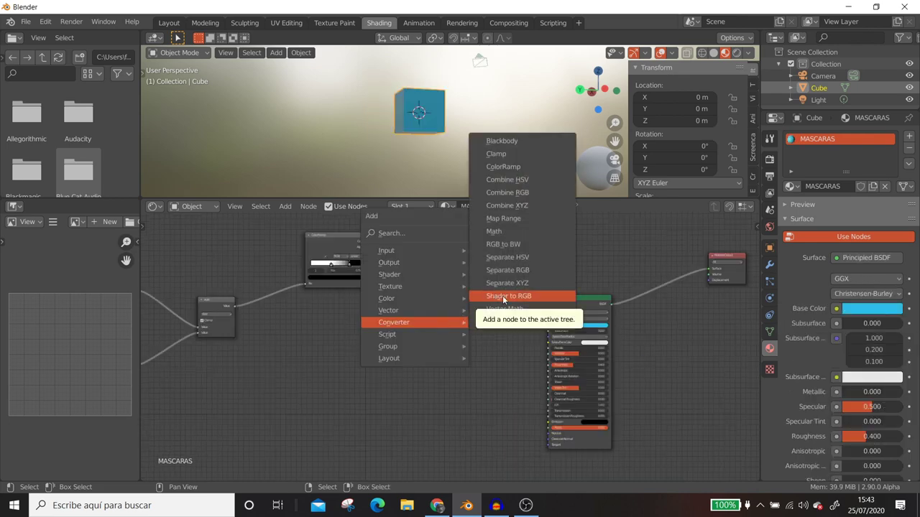
pyautogui.click(503, 297)
pyautogui.click(476, 319)
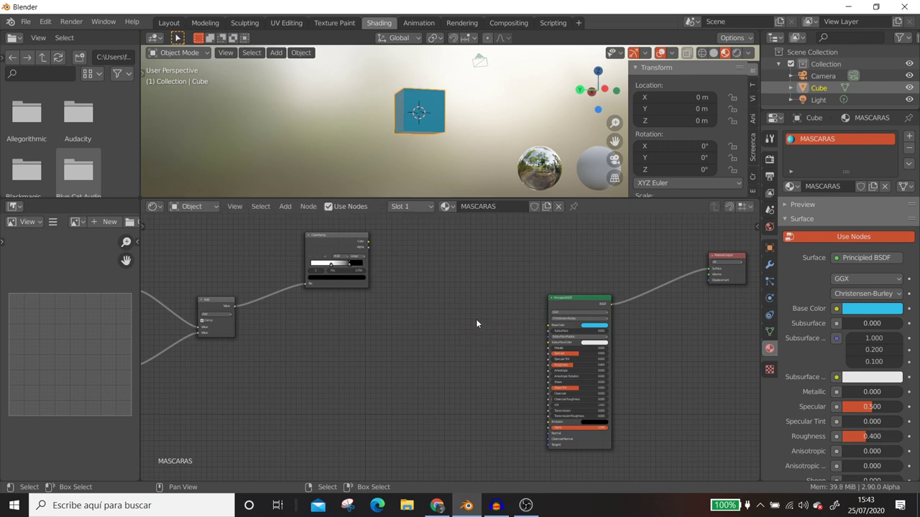
# Add a MixRGB node and link its Color output to Principled BSDF Base Color.
pyautogui.hotkey('shift', 'a')
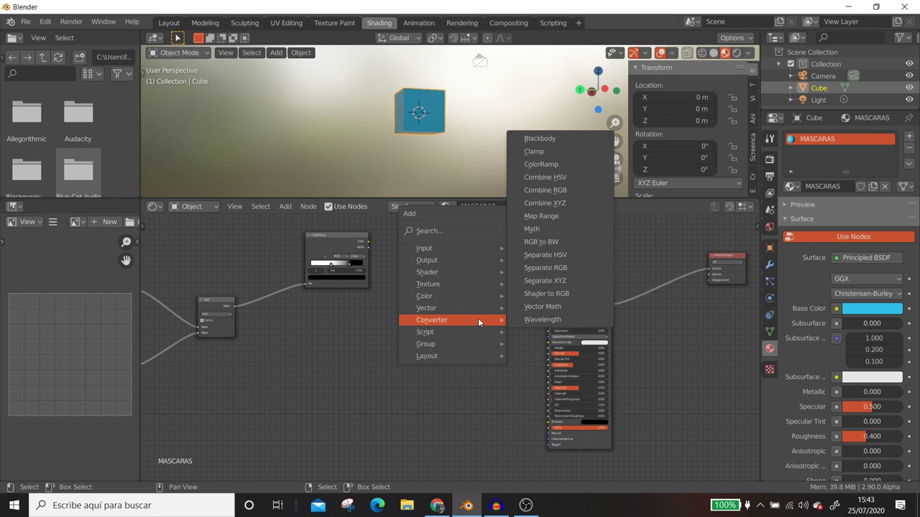
pyautogui.moveTo(425, 296)
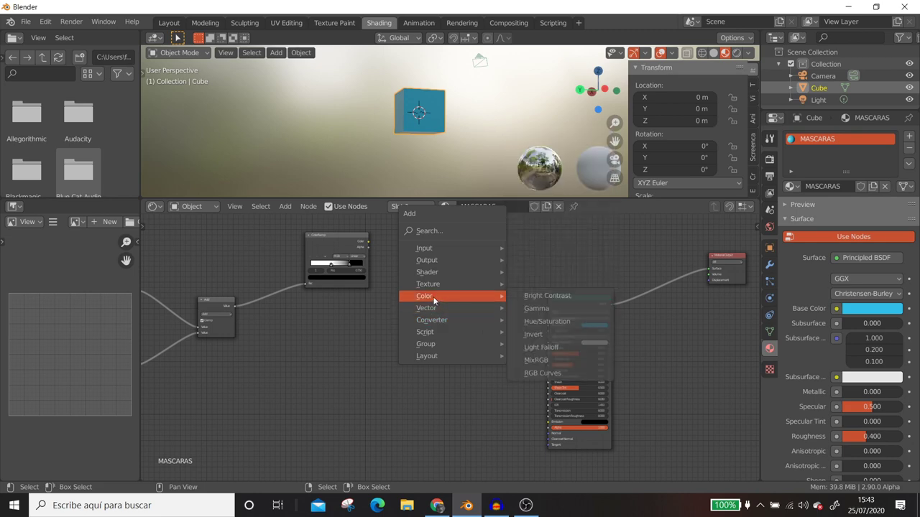
pyautogui.click(539, 359)
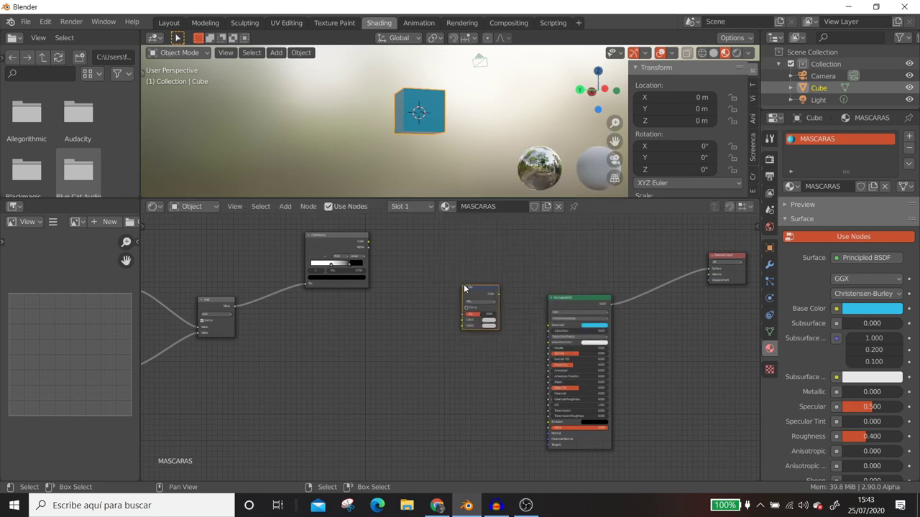
pyautogui.click(457, 288)
pyautogui.scroll(2, 457, 289)
pyautogui.scroll(2, 457, 288)
pyautogui.moveTo(454, 291); pyautogui.dragTo(418, 329, button='middle')
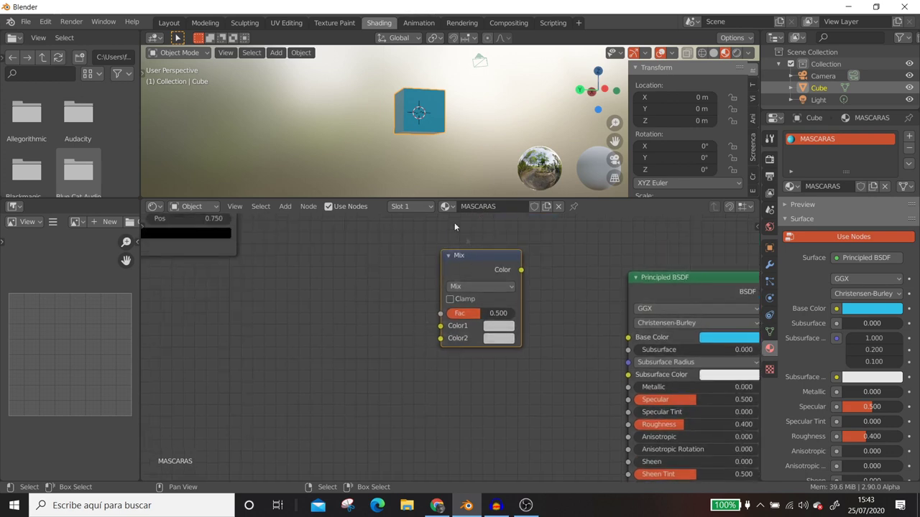
pyautogui.moveTo(520, 271); pyautogui.dragTo(625, 338)
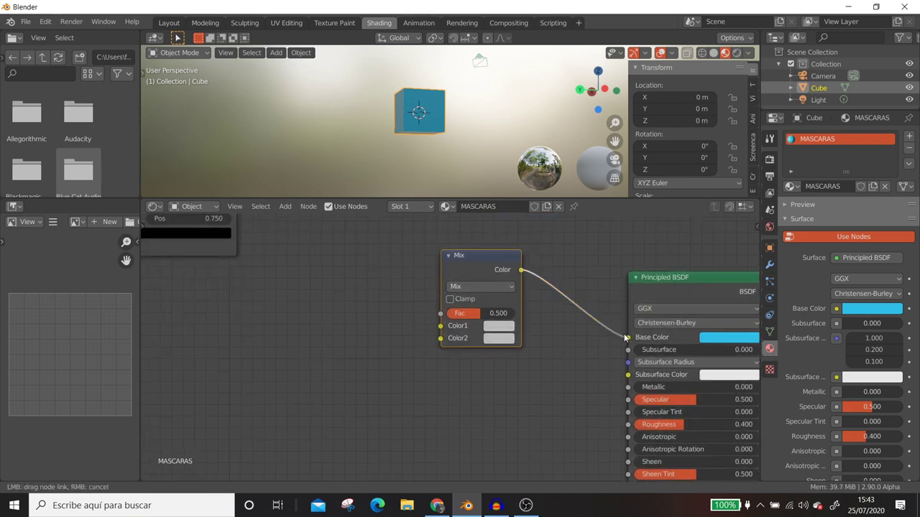
pyautogui.moveTo(551, 331); pyautogui.dragTo(625, 338)
# Move the ColorRamp node down beside the Mix node.
pyautogui.moveTo(266, 265); pyautogui.dragTo(349, 322, button='middle')
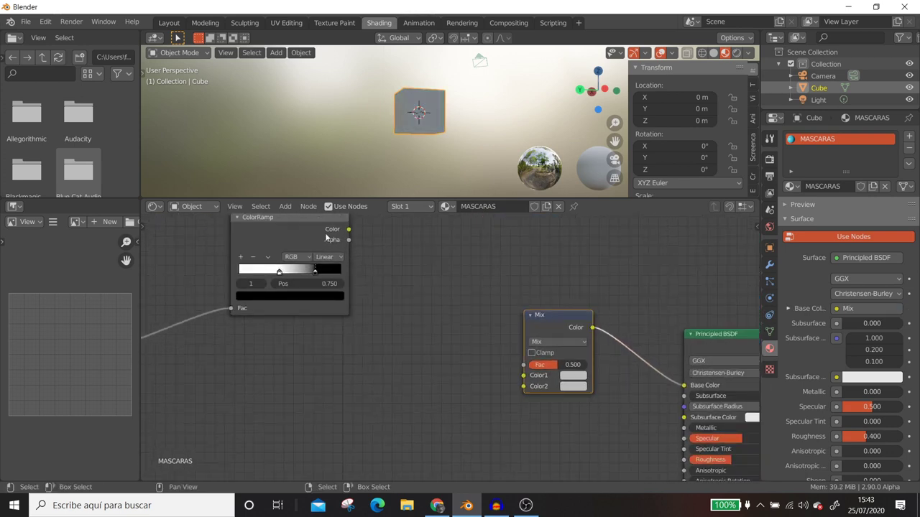
pyautogui.moveTo(336, 266)
pyautogui.mouseDown()
pyautogui.moveTo(352, 324)
pyautogui.moveTo(524, 365)
pyautogui.mouseUp()
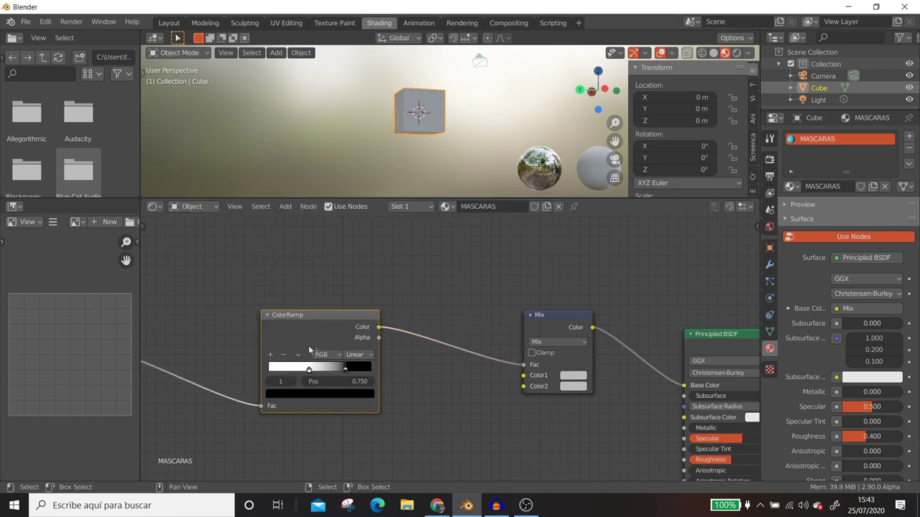
pyautogui.scroll(-2, 308, 350)
pyautogui.moveTo(308, 350); pyautogui.dragTo(563, 297, button='middle')
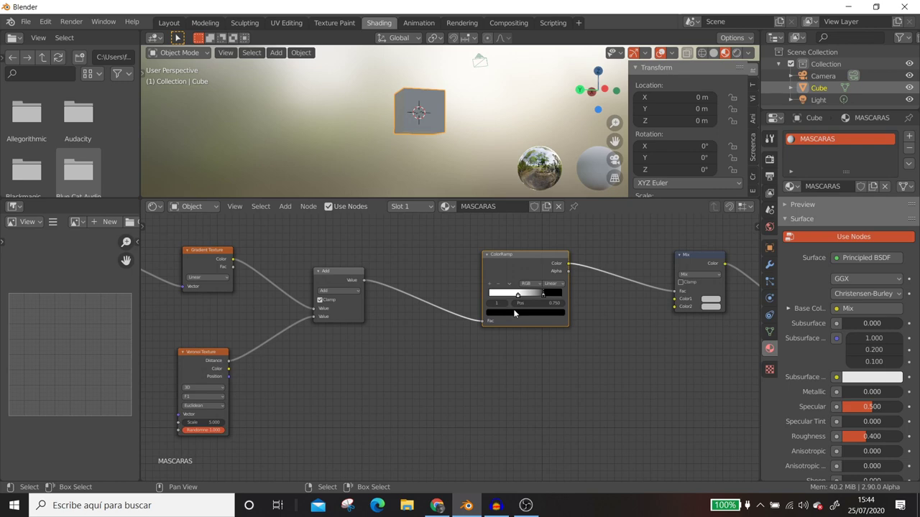
# Set the Mix node's Color1 to saturated blue and Color2 to red.
pyautogui.scroll(-2, 512, 309)
pyautogui.moveTo(536, 369); pyautogui.dragTo(472, 349, button='middle')
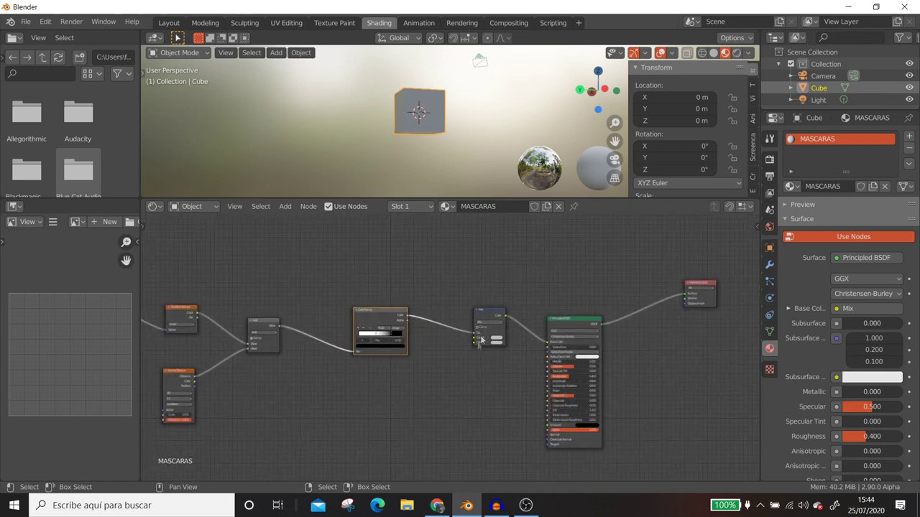
pyautogui.scroll(4, 473, 347)
pyautogui.moveTo(445, 158); pyautogui.dragTo(409, 161, button='middle')
pyautogui.scroll(1, 477, 387)
pyautogui.scroll(2, 481, 374)
pyautogui.click(470, 314)
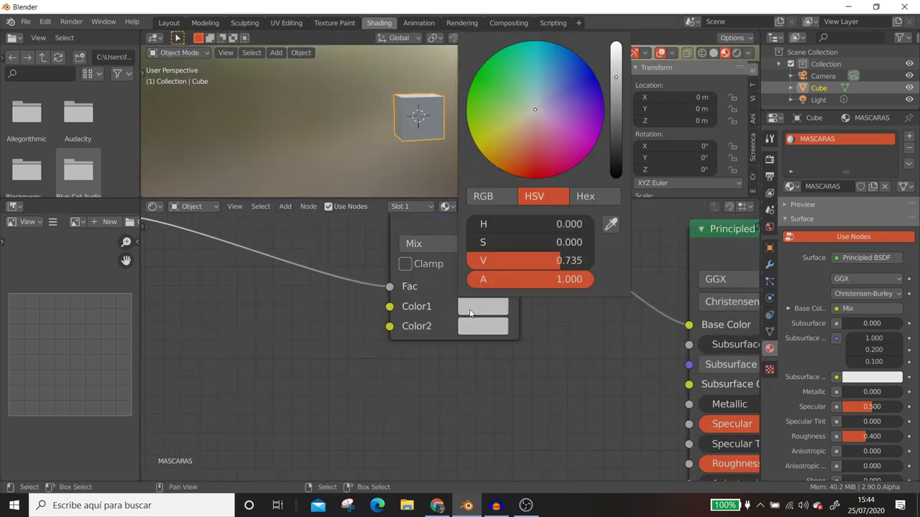
pyautogui.click(577, 86)
pyautogui.moveTo(577, 85); pyautogui.dragTo(592, 70)
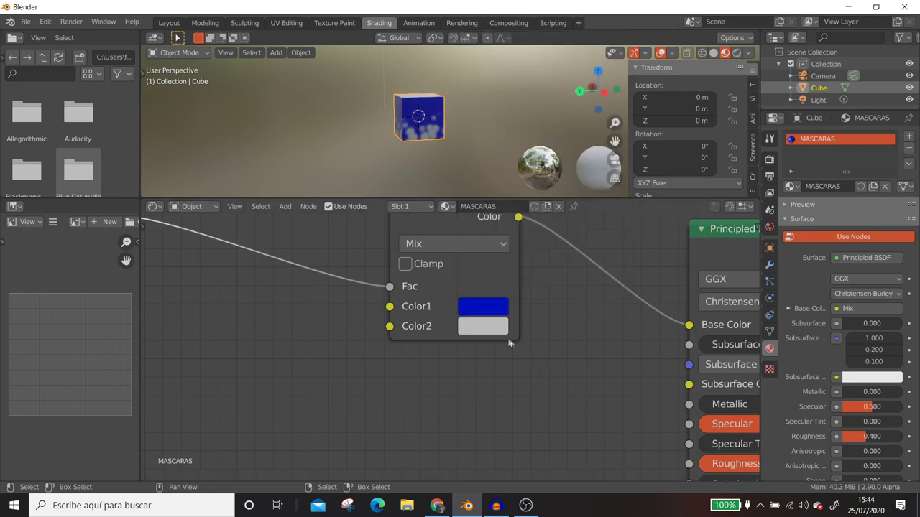
pyautogui.click(491, 329)
pyautogui.moveTo(525, 137); pyautogui.dragTo(532, 194)
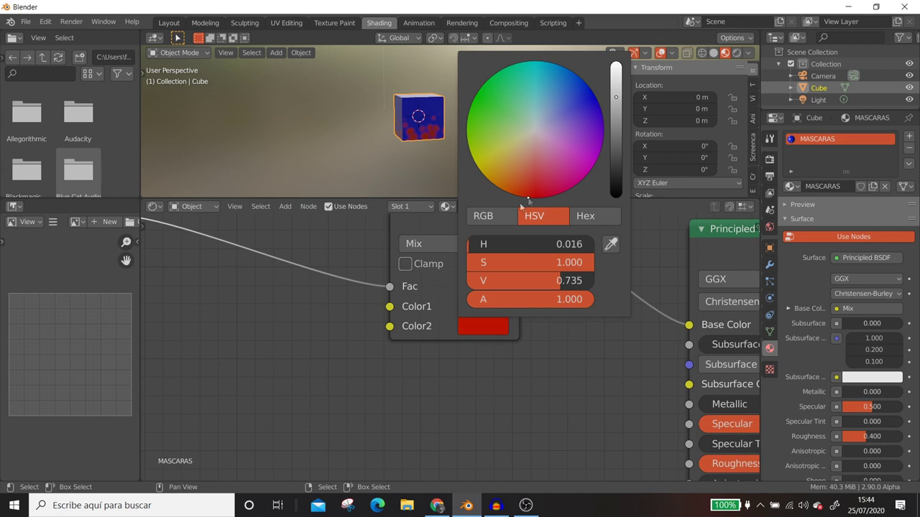
# Slide the ColorRamp white stop to position 0.692.
pyautogui.scroll(-1, 326, 285)
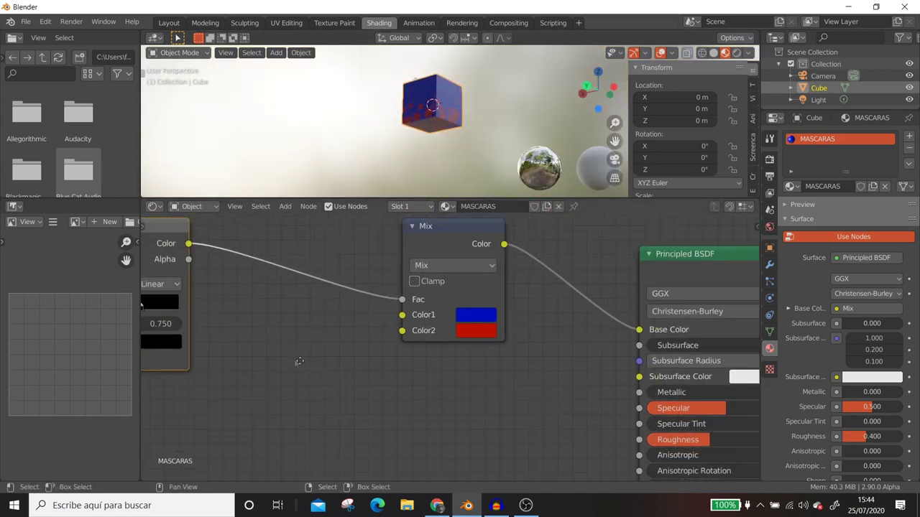
pyautogui.moveTo(144, 307); pyautogui.dragTo(535, 316, button='middle')
pyautogui.moveTo(524, 318)
pyautogui.mouseDown()
pyautogui.moveTo(464, 309)
pyautogui.moveTo(514, 316)
pyautogui.mouseUp()
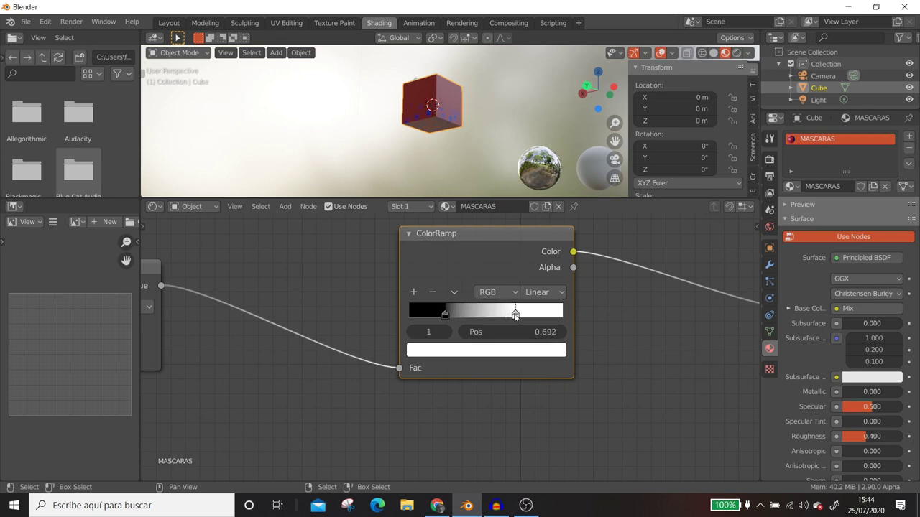
# Nudge the ColorRamp stop right and raise the Voronoi Scale to 26.8.
pyautogui.scroll(-2, 467, 316)
pyautogui.moveTo(385, 388); pyautogui.dragTo(438, 312, button='middle')
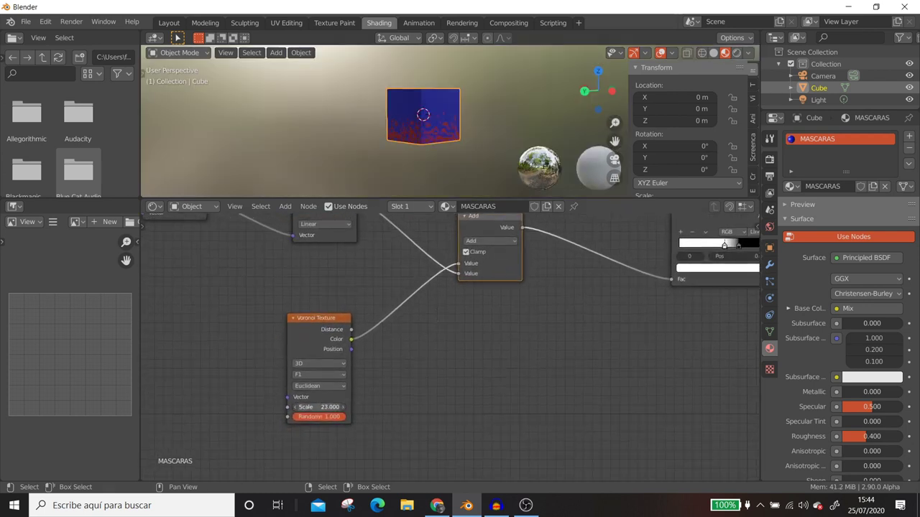
pyautogui.moveTo(319, 406); pyautogui.dragTo(337, 407)
pyautogui.scroll(3, 422, 143)
pyautogui.moveTo(431, 130)
pyautogui.mouseDown(button='middle')
pyautogui.moveTo(515, 117)
pyautogui.moveTo(168, 105)
pyautogui.moveTo(486, 152)
pyautogui.mouseUp(button='middle')
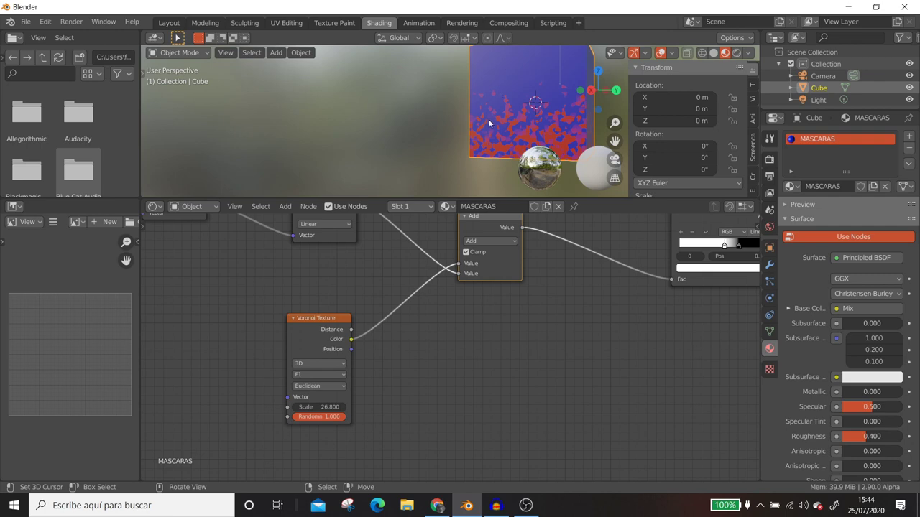
# Connect Separate XYZ's Y output to the Gradient Texture Vector input in place of Z.
pyautogui.scroll(-2, 489, 124)
pyautogui.moveTo(490, 125); pyautogui.dragTo(503, 115, button='middle')
pyautogui.moveTo(180, 318); pyautogui.dragTo(587, 348, button='middle')
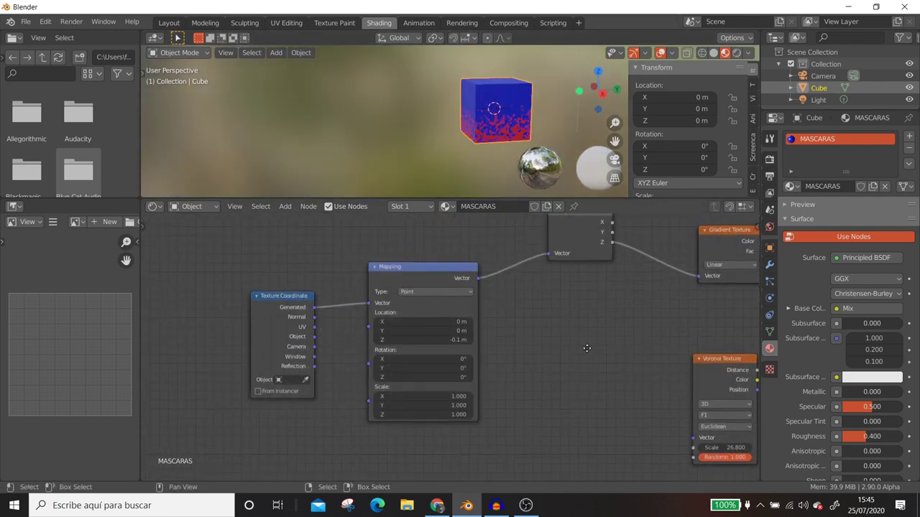
pyautogui.moveTo(578, 264); pyautogui.dragTo(395, 325, button='middle')
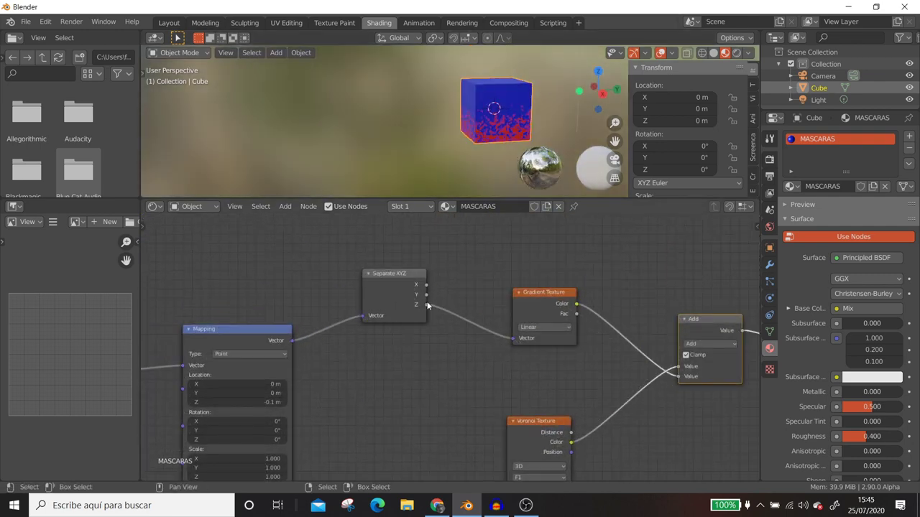
pyautogui.moveTo(426, 294); pyautogui.dragTo(511, 338)
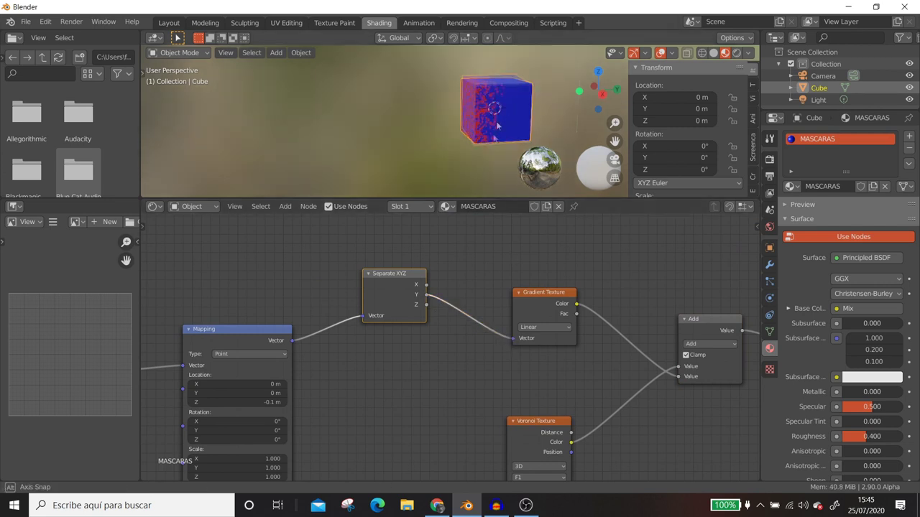
# Orbit around the cube to inspect the new direction of the red speckles.
pyautogui.moveTo(431, 130); pyautogui.dragTo(344, 121, button='middle')
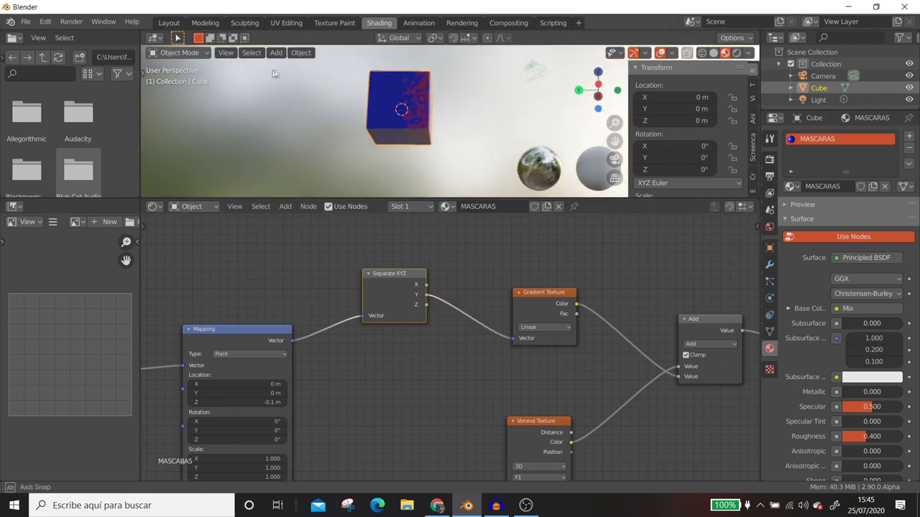
pyautogui.moveTo(344, 118); pyautogui.dragTo(290, 113, button='middle')
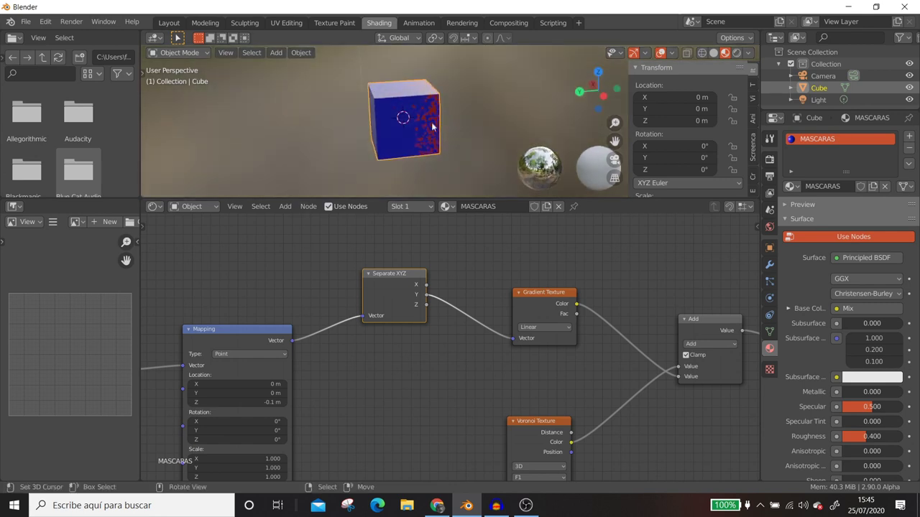
pyautogui.moveTo(431, 122)
pyautogui.mouseDown(button='middle')
pyautogui.moveTo(455, 97)
pyautogui.moveTo(442, 101)
pyautogui.mouseUp(button='middle')
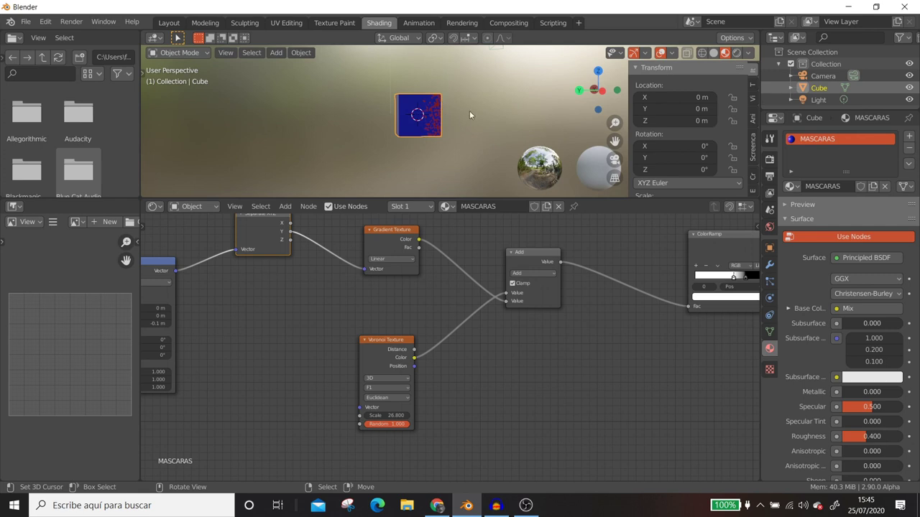
pyautogui.moveTo(488, 122); pyautogui.dragTo(426, 137, button='middle')
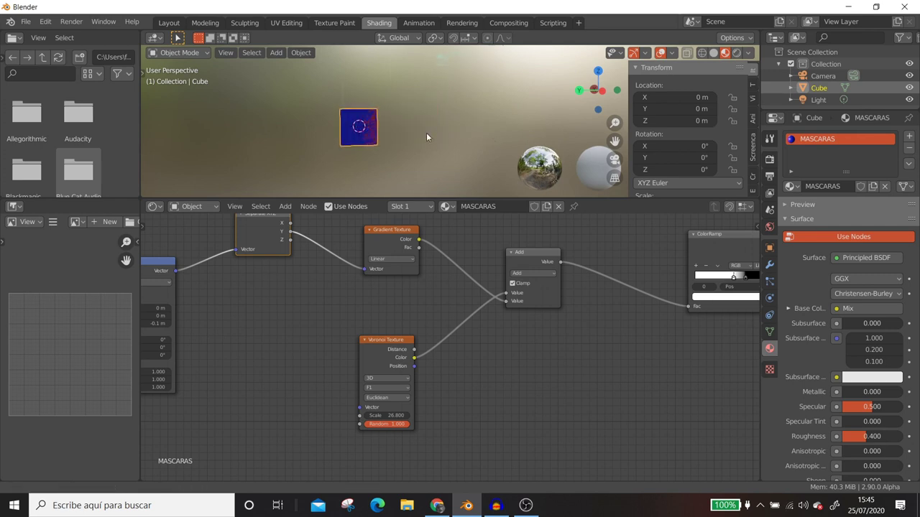
pyautogui.hotkey('shift', 'a')
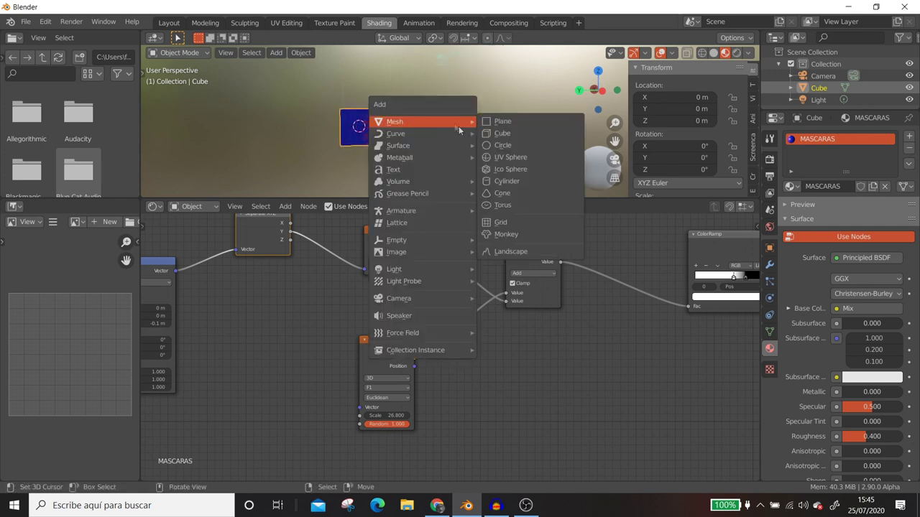
# Add a Suzanne monkey mesh and move it beside the cube.
pyautogui.click(516, 234)
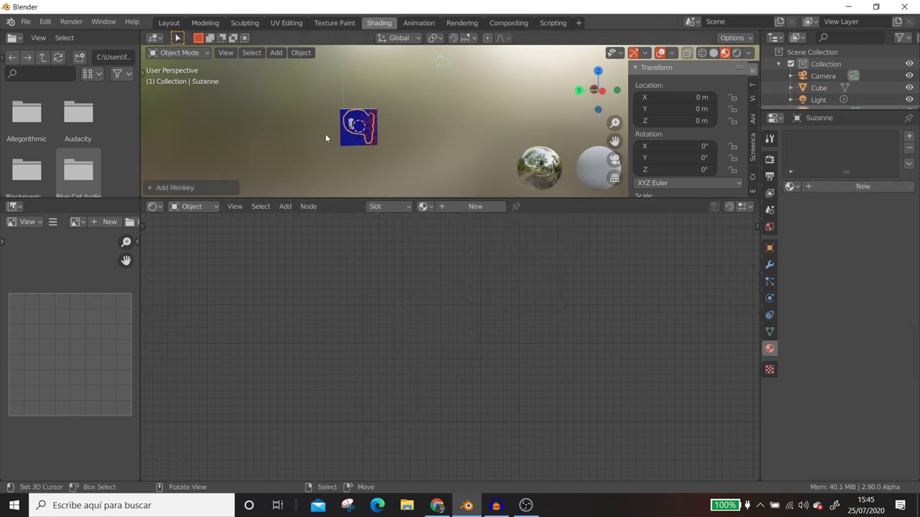
pyautogui.press('g')
pyautogui.click(421, 123)
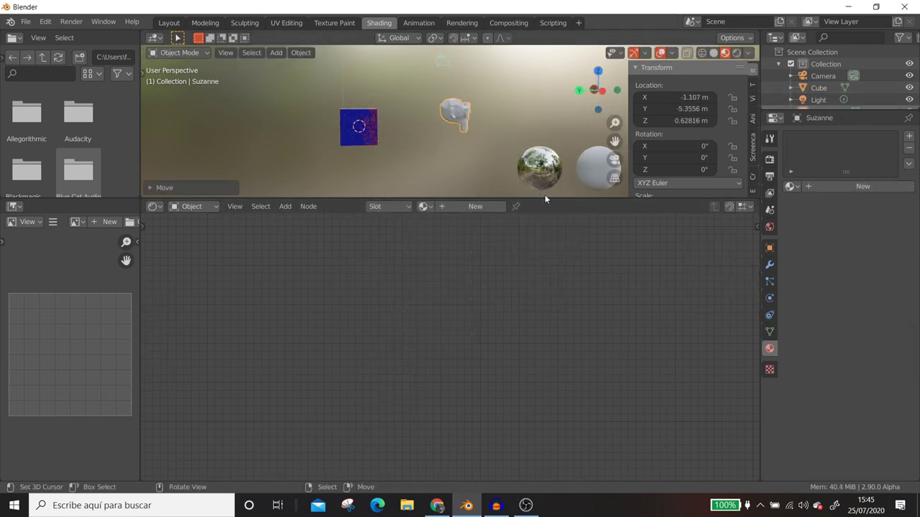
# Give the monkey a Subdivision Surface modifier with viewport level 2.
pyautogui.click(167, 26)
pyautogui.scroll(3, 397, 319)
pyautogui.moveTo(397, 319)
pyautogui.mouseDown(button='middle')
pyautogui.moveTo(363, 284)
pyautogui.moveTo(416, 307)
pyautogui.mouseUp(button='middle')
pyautogui.click(769, 329)
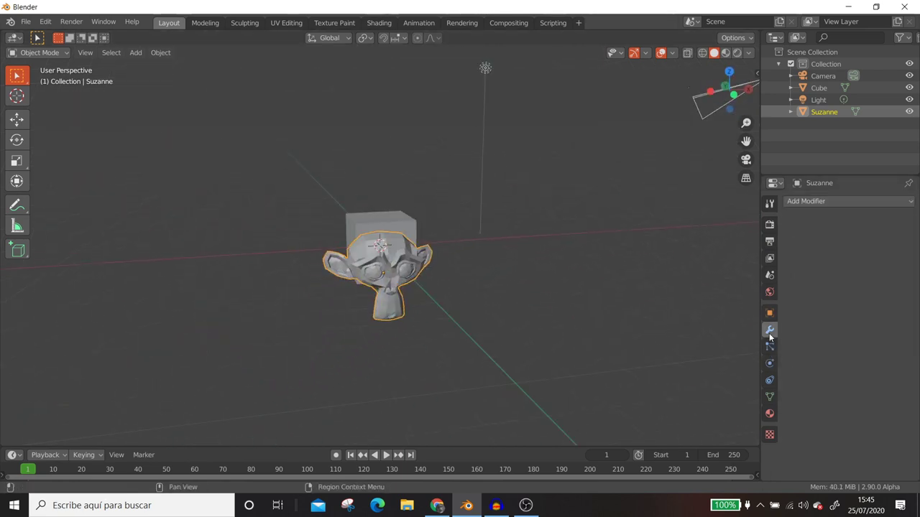
pyautogui.click(805, 202)
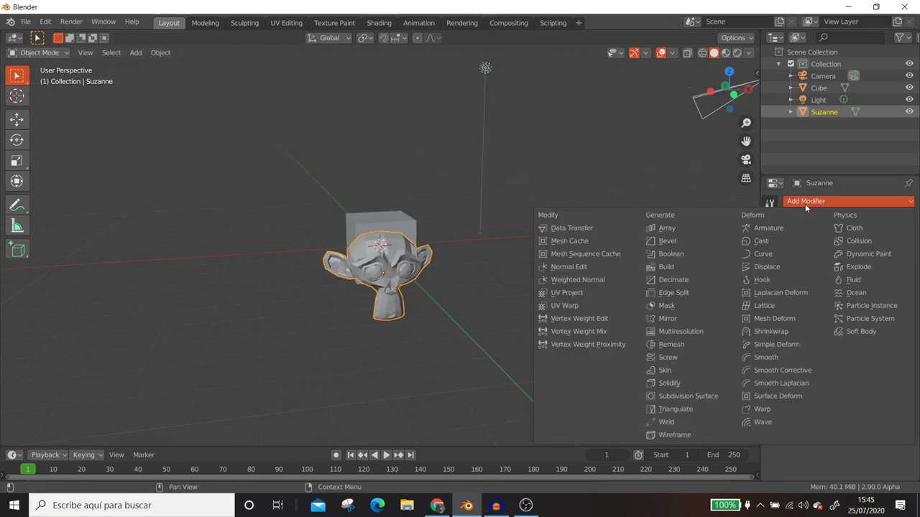
pyautogui.click(691, 397)
pyautogui.doubleClick(865, 255)
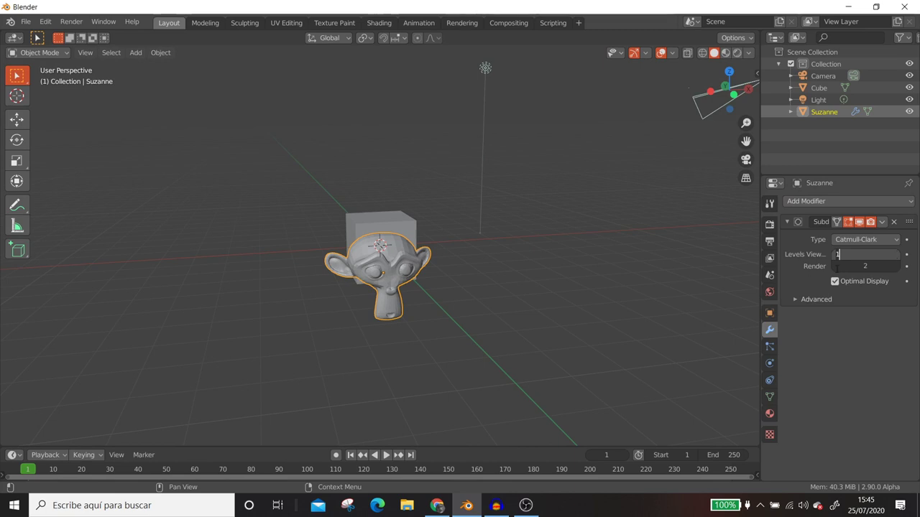
pyautogui.write('2')
pyautogui.press('Return')
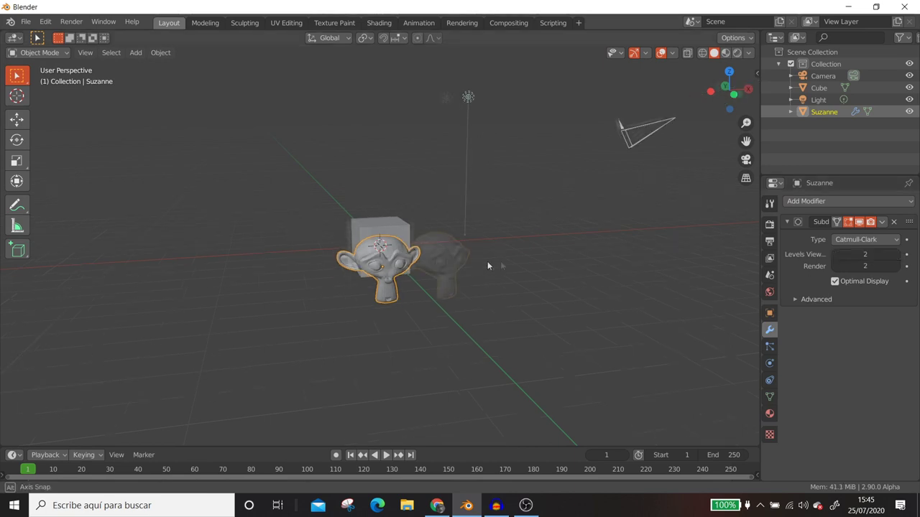
# Shade the monkey smooth and switch the viewport to material preview.
pyautogui.moveTo(488, 261); pyautogui.dragTo(501, 262, button='middle')
pyautogui.rightClick(502, 262)
pyautogui.click(502, 262)
pyautogui.scroll(2, 515, 272)
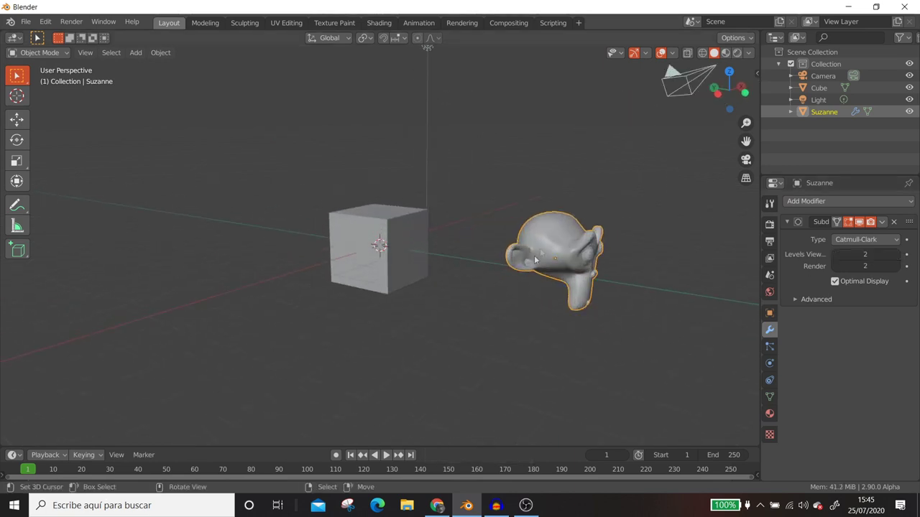
pyautogui.scroll(-2, 545, 246)
pyautogui.click(725, 52)
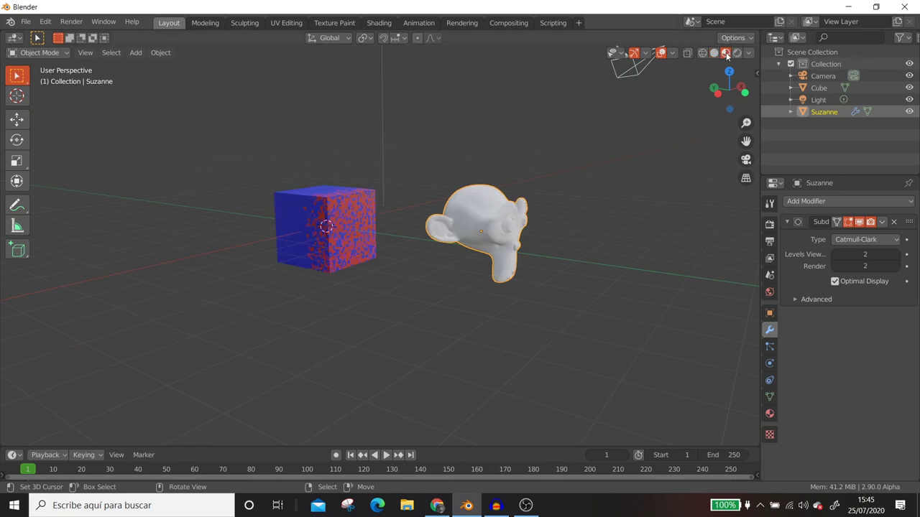
# Assign the existing MASCARAS material to Suzanne and orbit to compare it with the cube.
pyautogui.moveTo(512, 276)
pyautogui.mouseDown(button='middle')
pyautogui.moveTo(536, 271)
pyautogui.moveTo(273, 236)
pyautogui.mouseUp(button='middle')
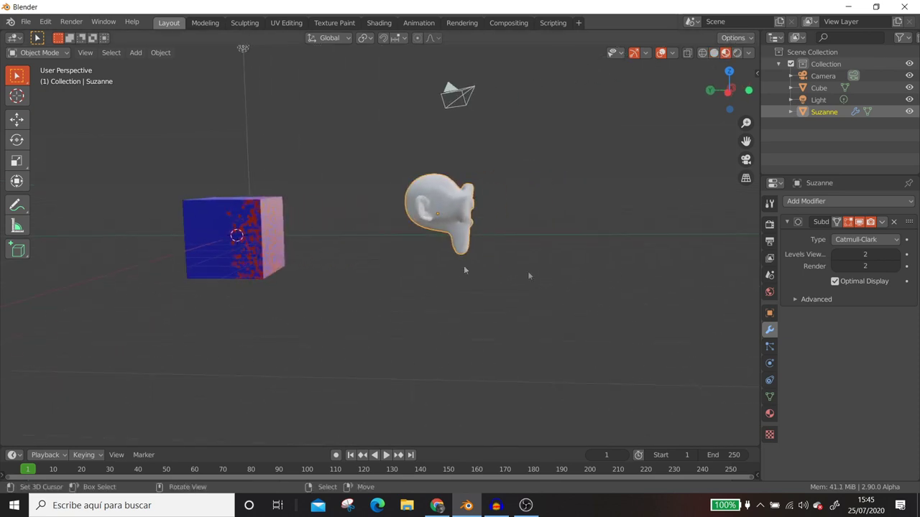
pyautogui.click(769, 414)
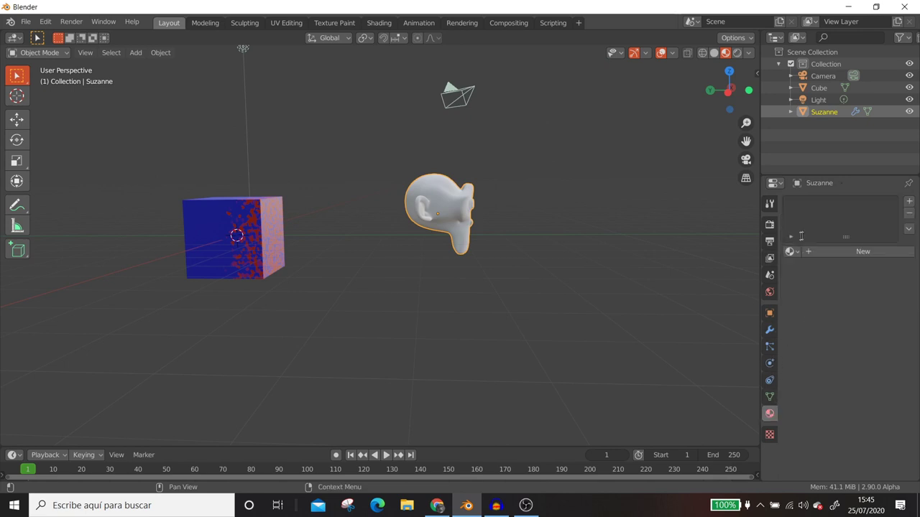
pyautogui.click(791, 253)
pyautogui.click(691, 266)
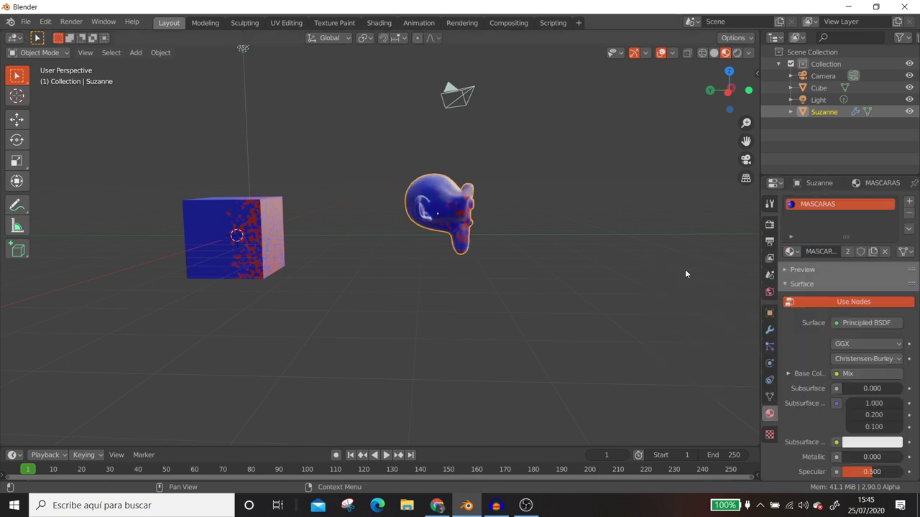
pyautogui.moveTo(515, 252)
pyautogui.mouseDown(button='middle')
pyautogui.moveTo(271, 238)
pyautogui.moveTo(435, 230)
pyautogui.moveTo(406, 252)
pyautogui.mouseUp(button='middle')
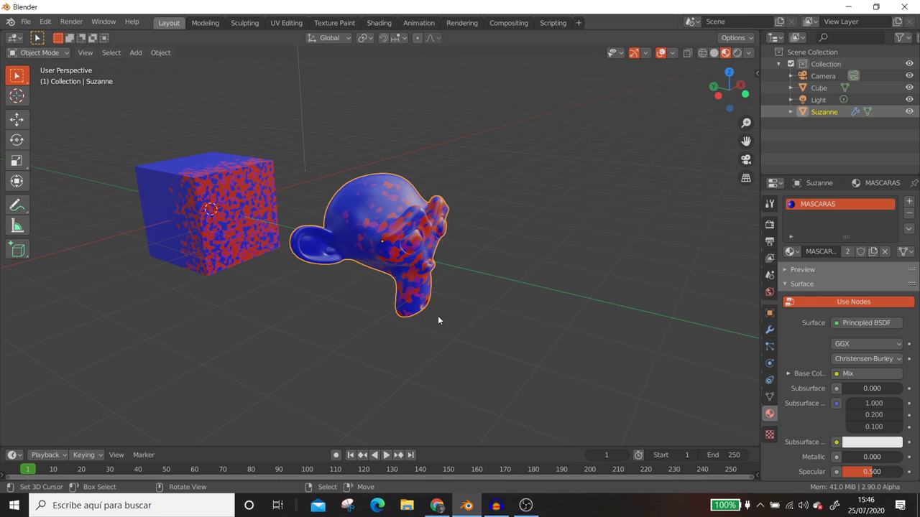
pyautogui.moveTo(438, 317)
pyautogui.mouseDown(button='middle')
pyautogui.moveTo(438, 303)
pyautogui.moveTo(469, 320)
pyautogui.mouseUp(button='middle')
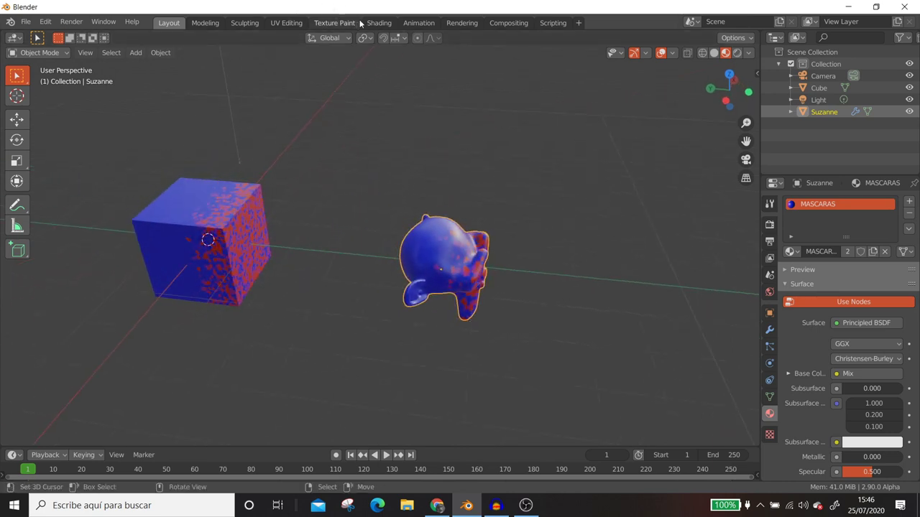
# In the Shading workspace, zoom and pan until the MASCARAS nodes through Principled BSDF are visible.
pyautogui.click(379, 22)
pyautogui.scroll(-2, 459, 347)
pyautogui.scroll(-1, 544, 369)
pyautogui.scroll(-1, 532, 355)
pyautogui.scroll(-1, 522, 344)
pyautogui.moveTo(471, 356)
pyautogui.mouseDown(button='middle')
pyautogui.moveTo(520, 333)
pyautogui.moveTo(534, 346)
pyautogui.mouseUp(button='middle')
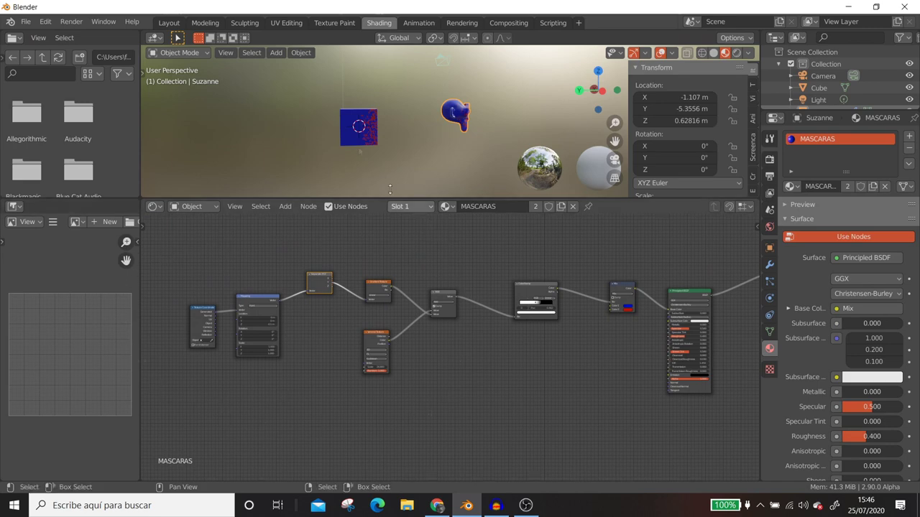
pyautogui.scroll(1, 356, 130)
pyautogui.scroll(2, 359, 131)
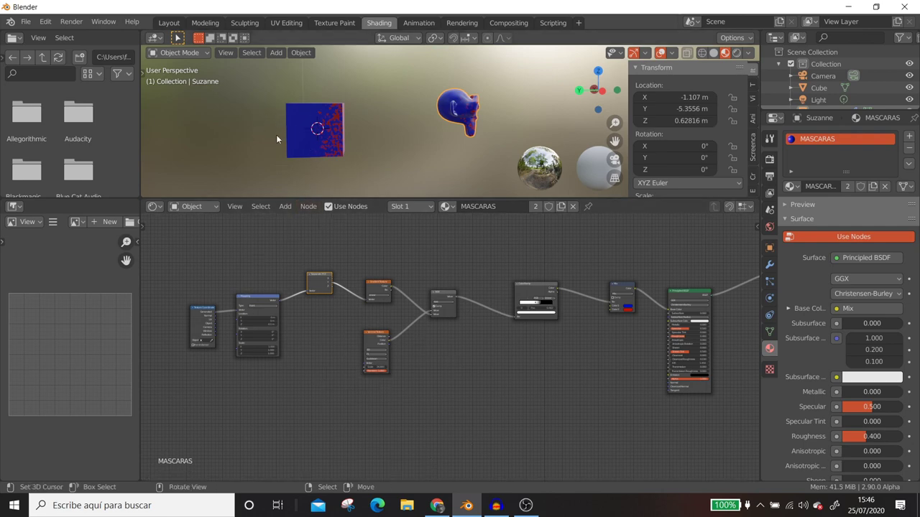
pyautogui.scroll(2, 492, 360)
pyautogui.scroll(1, 492, 348)
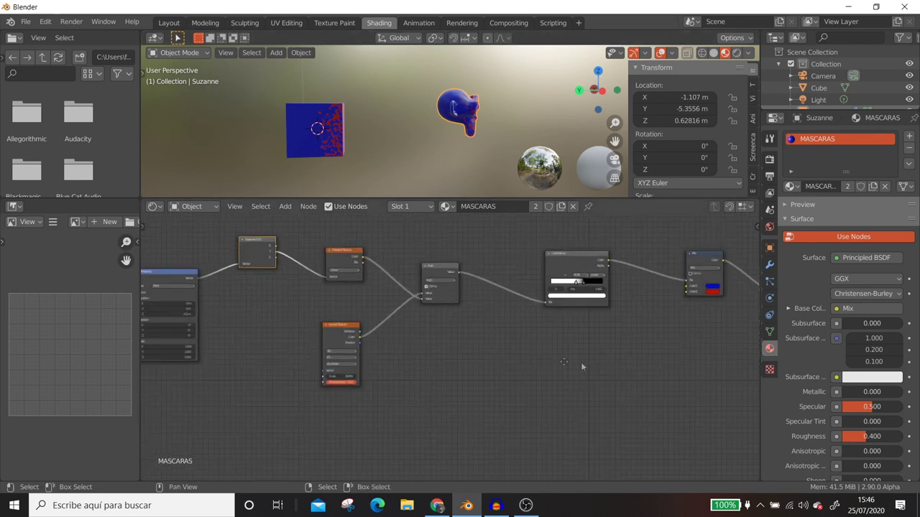
pyautogui.moveTo(582, 368); pyautogui.dragTo(404, 355, button='middle')
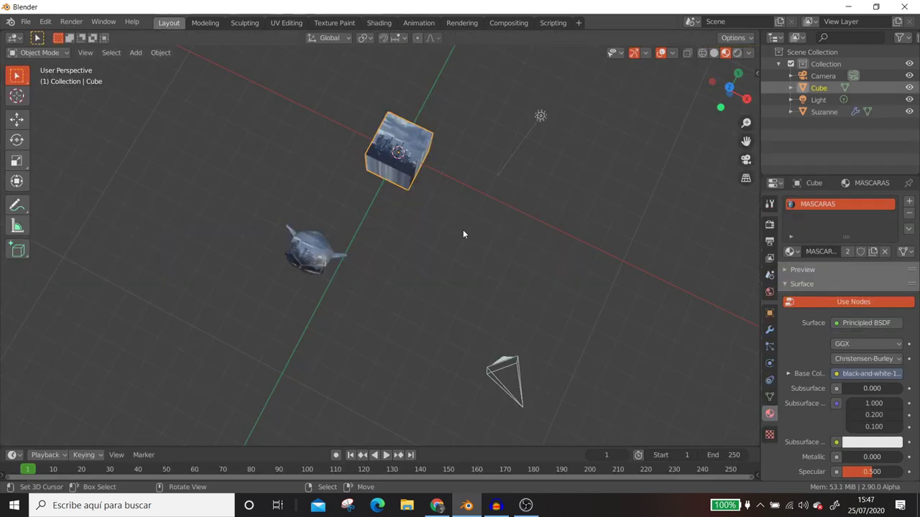
# Switch to top view and add an Image Texture with black-and-white-1115389_1920.jpg feeding the ColorRamp.
pyautogui.press('KP_7')
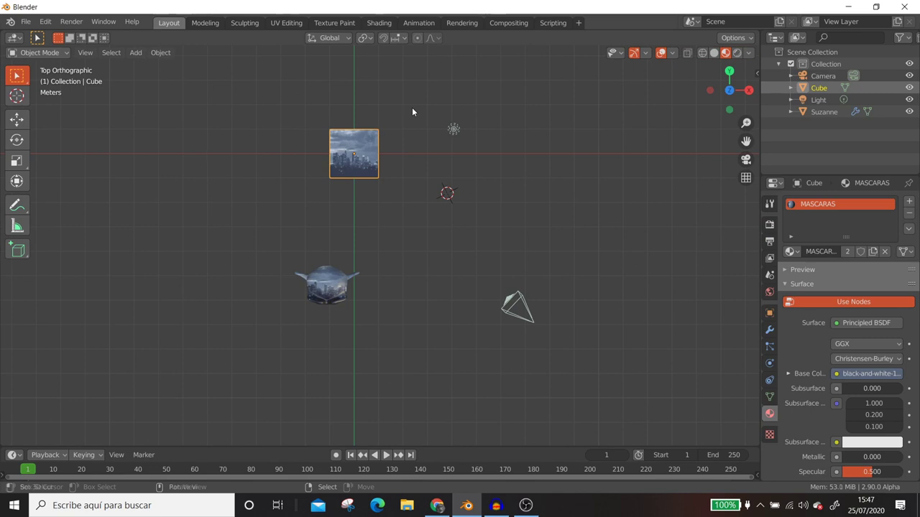
pyautogui.hotkey('shift', 'a')
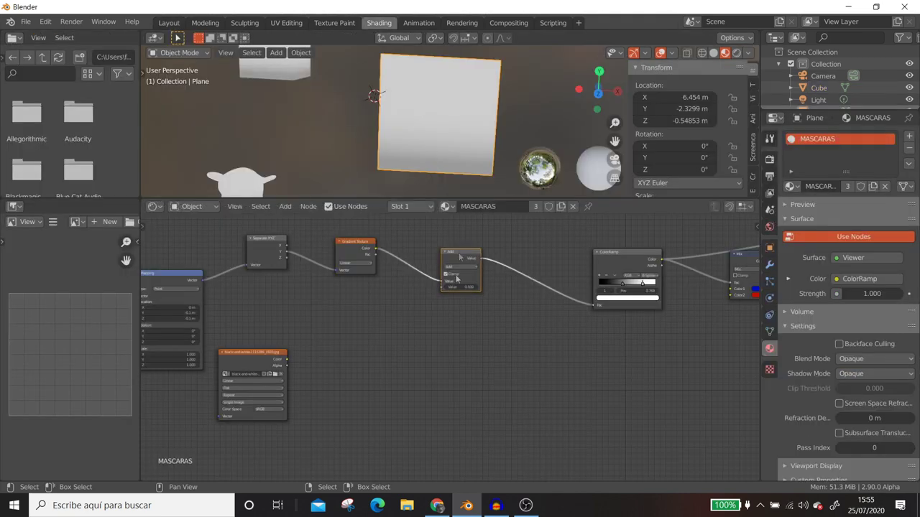
pyautogui.scroll(-2, 587, 382)
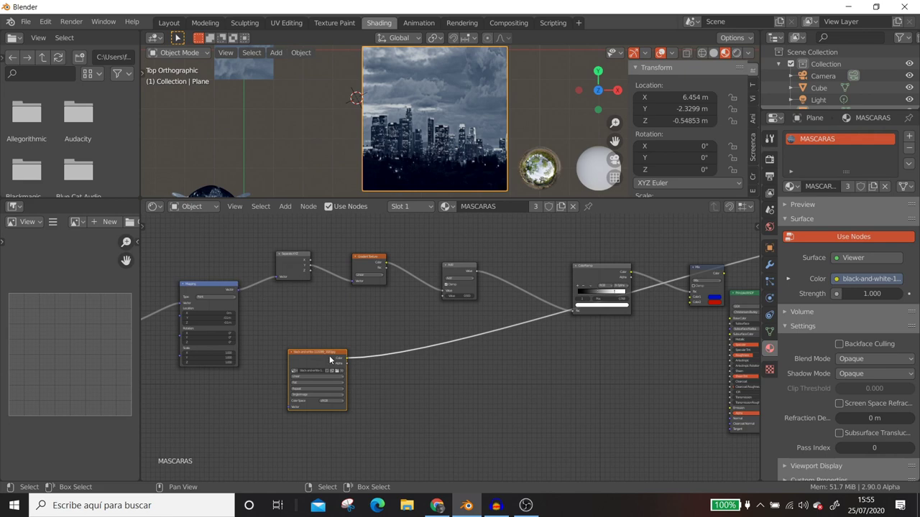
pyautogui.moveTo(329, 355); pyautogui.dragTo(354, 348)
pyautogui.scroll(1, 444, 384)
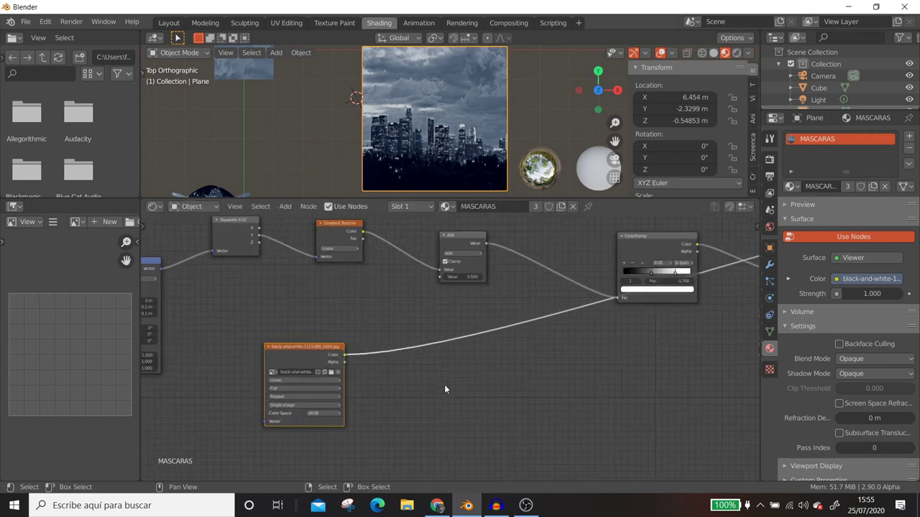
pyautogui.scroll(1, 438, 385)
pyautogui.moveTo(294, 350); pyautogui.dragTo(235, 338)
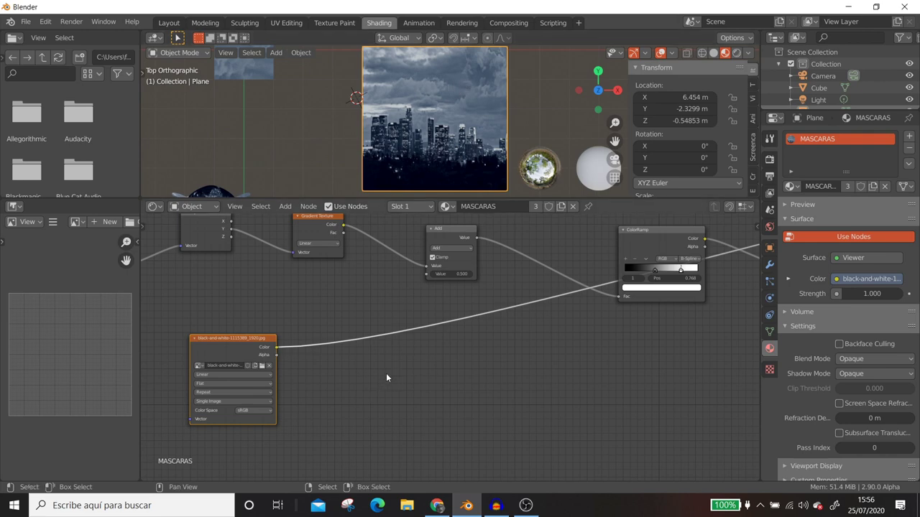
# Insert a Math node set to Multiply with value 0.900 into the image link.
pyautogui.hotkey('shift', 'a')
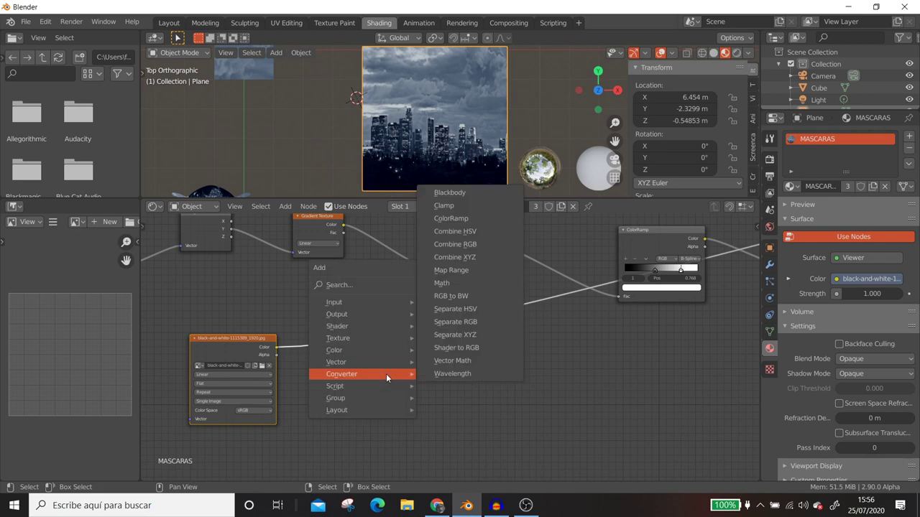
pyautogui.click(480, 282)
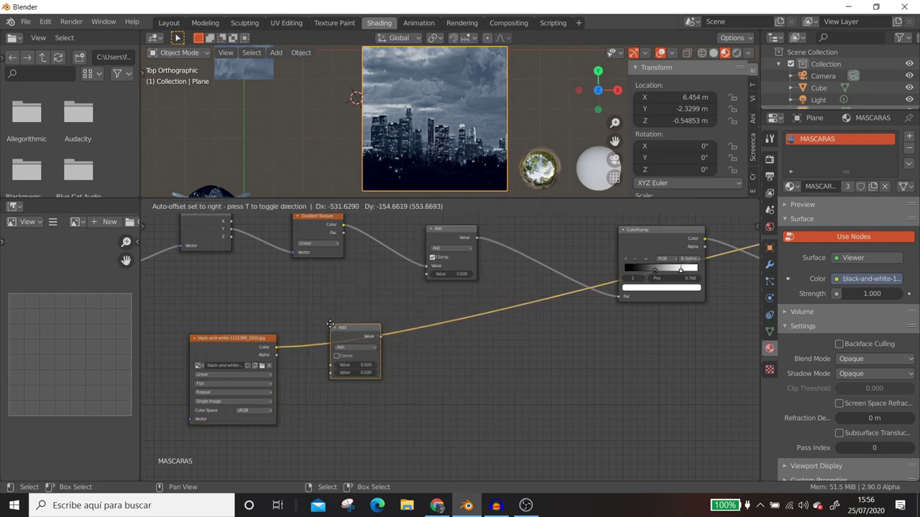
pyautogui.click(356, 341)
pyautogui.click(352, 347)
pyautogui.click(356, 389)
pyautogui.scroll(1, 392, 379)
pyautogui.moveTo(391, 377); pyautogui.dragTo(495, 376, button='middle')
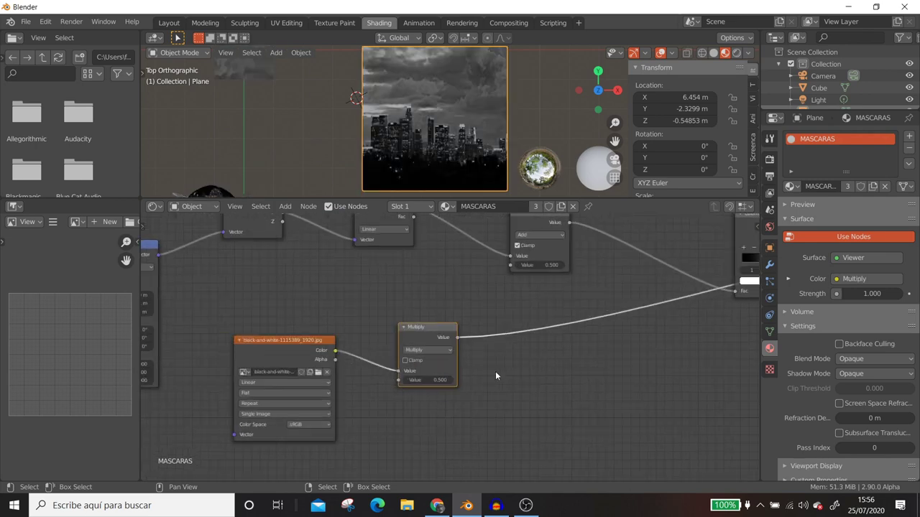
pyautogui.scroll(3, 495, 370)
pyautogui.moveTo(402, 405)
pyautogui.mouseDown()
pyautogui.moveTo(503, 405)
pyautogui.moveTo(370, 404)
pyautogui.mouseUp()
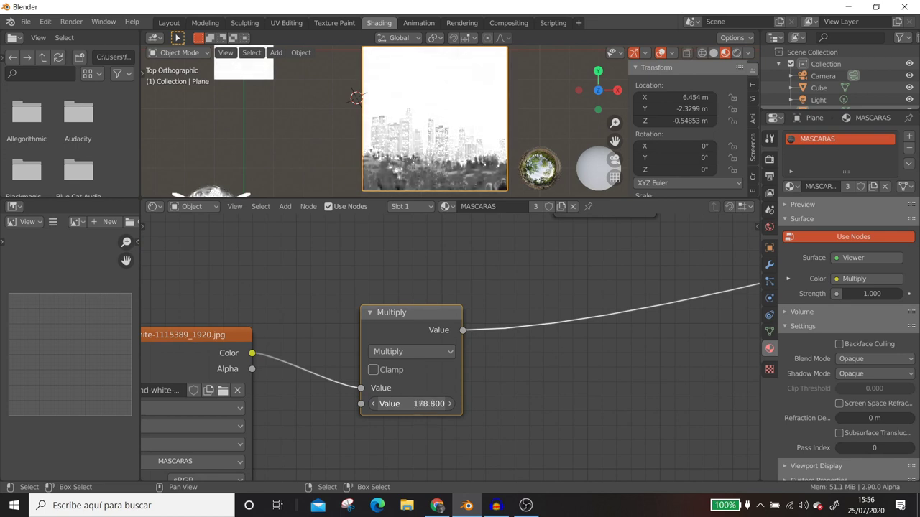
pyautogui.moveTo(402, 404); pyautogui.dragTo(441, 404)
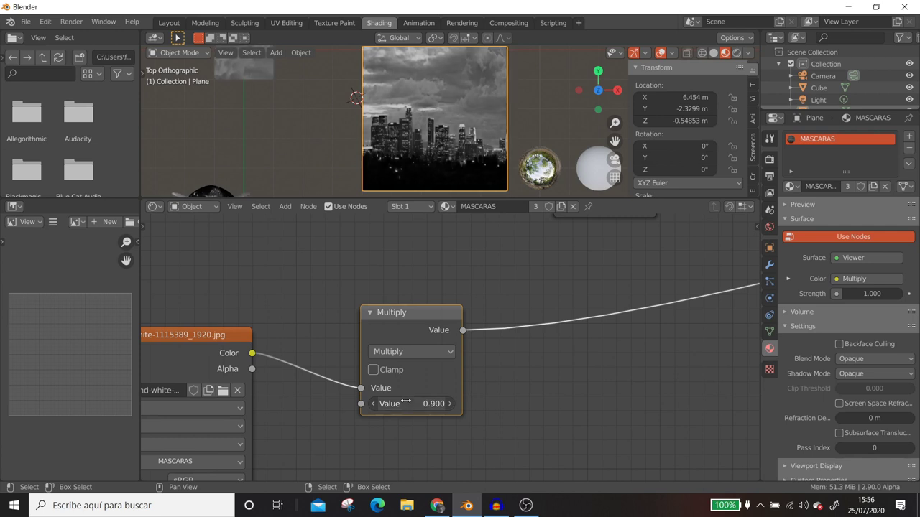
# Connect the Multiply output into the Add node and preview the Add result on the plane.
pyautogui.scroll(-1, 432, 180)
pyautogui.scroll(-1, 440, 286)
pyautogui.scroll(-1, 582, 353)
pyautogui.scroll(-2, 625, 374)
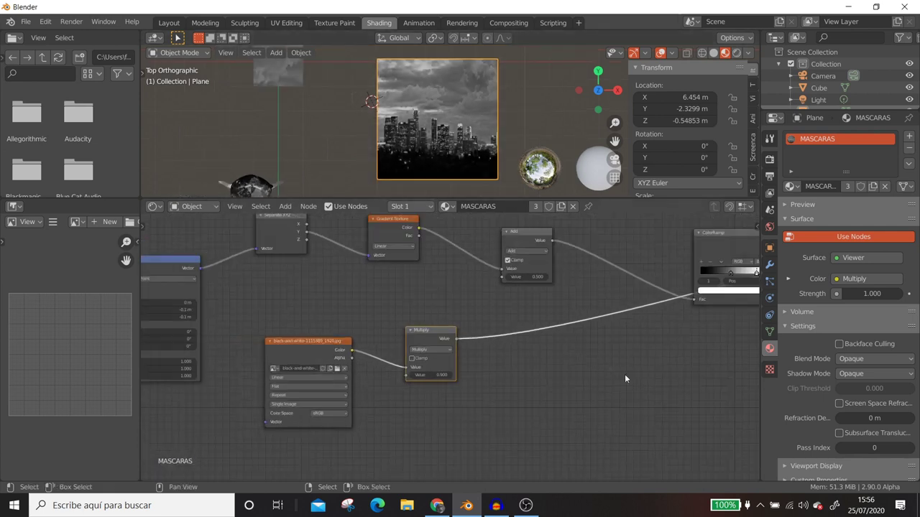
pyautogui.scroll(-2, 625, 373)
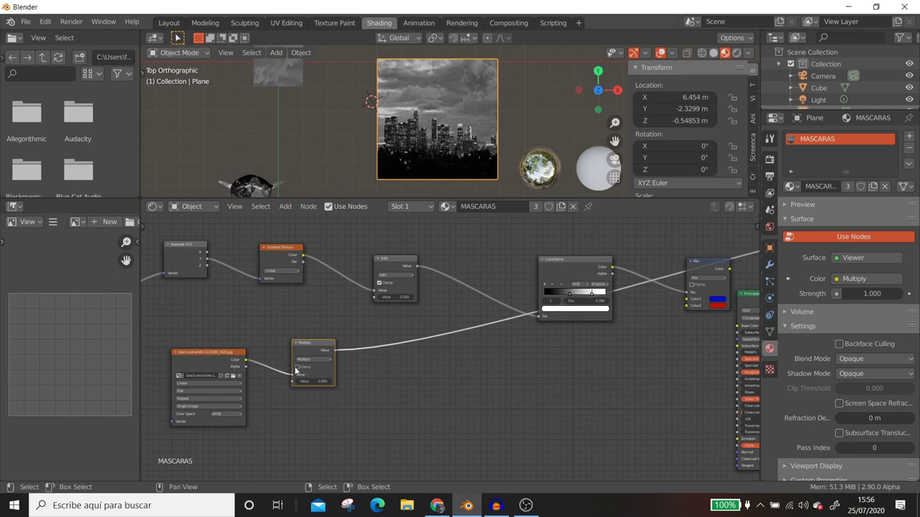
pyautogui.scroll(1, 445, 397)
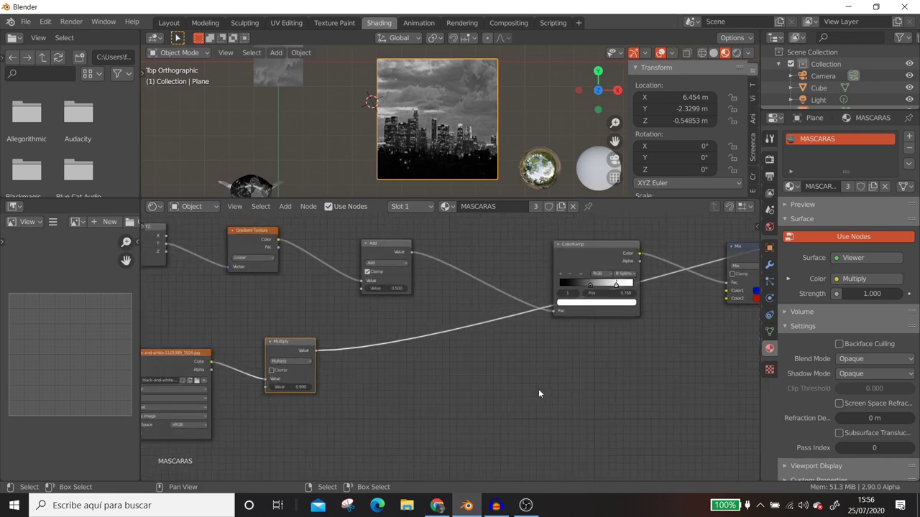
pyautogui.moveTo(367, 244); pyautogui.dragTo(398, 240)
pyautogui.moveTo(318, 351); pyautogui.dragTo(395, 286)
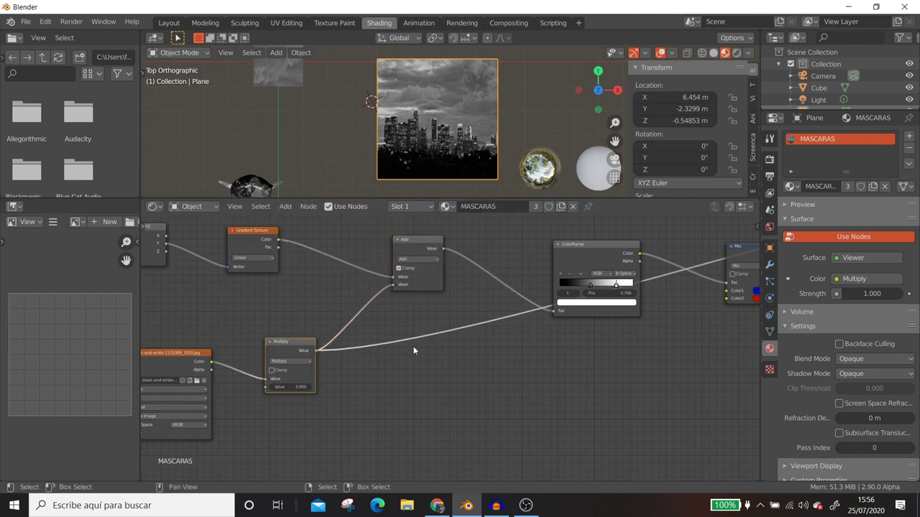
pyautogui.click(419, 240)
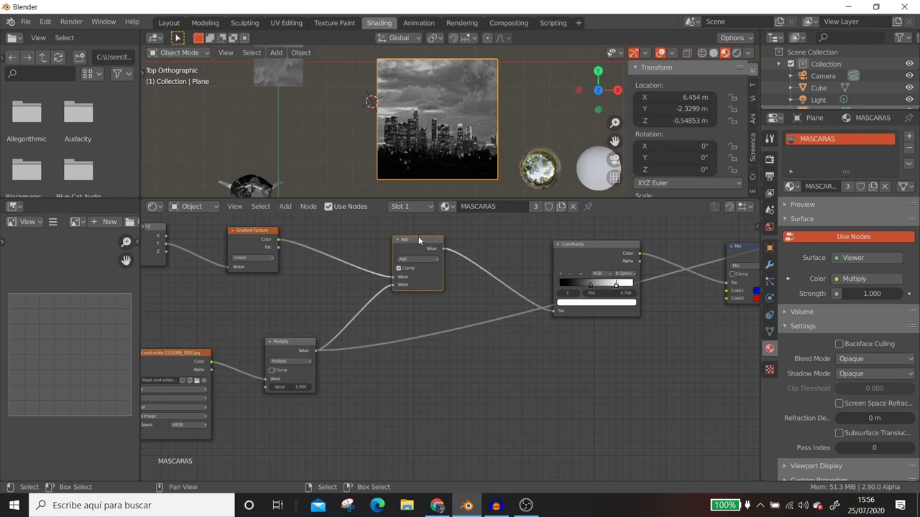
pyautogui.keyDown('ctrl'); pyautogui.keyDown('shift'); pyautogui.click(419, 241); pyautogui.keyUp('shift'); pyautogui.keyUp('ctrl')
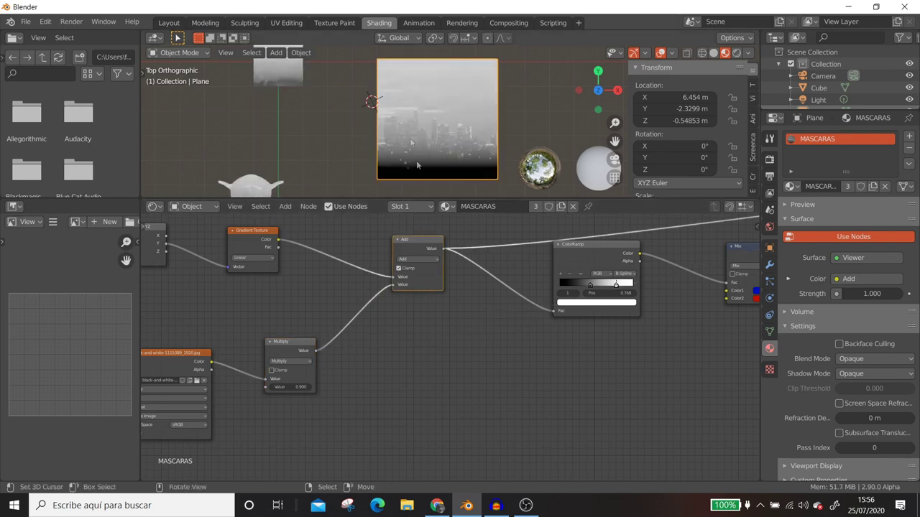
# Set the Mapping node's Location Y to -0.3 m.
pyautogui.scroll(-2, 475, 350)
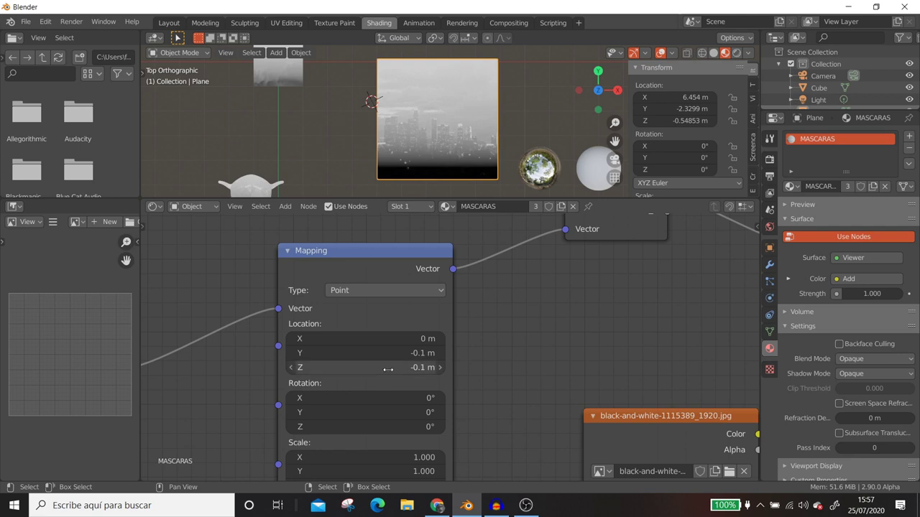
pyautogui.moveTo(643, 265); pyautogui.dragTo(619, 329, button='middle')
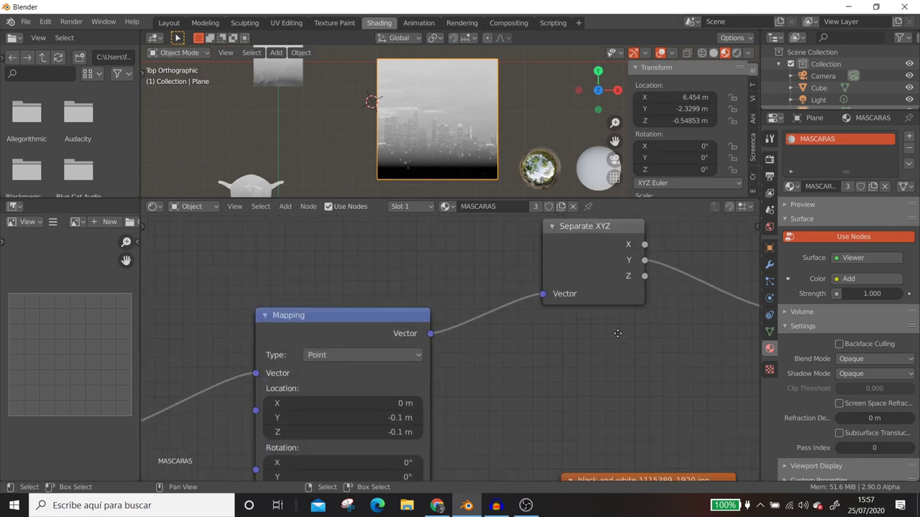
pyautogui.moveTo(375, 417); pyautogui.dragTo(350, 421)
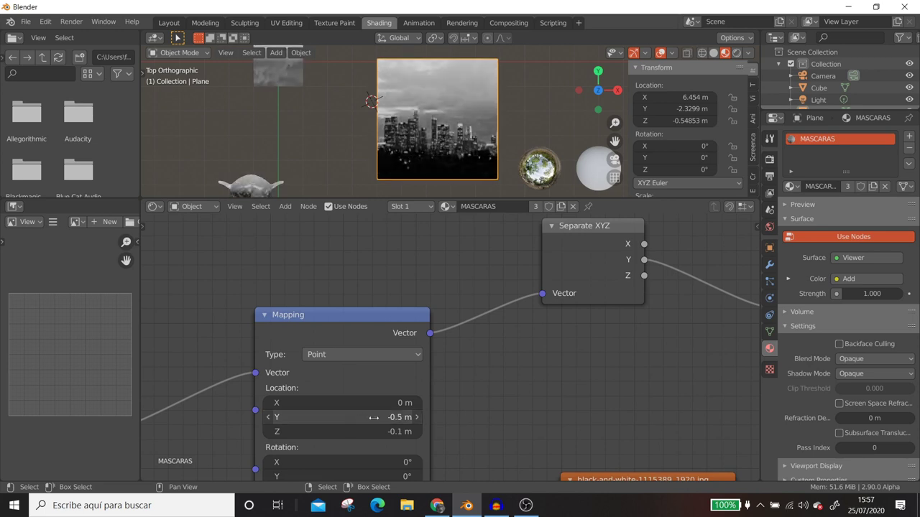
pyautogui.click(417, 418)
pyautogui.click(416, 417)
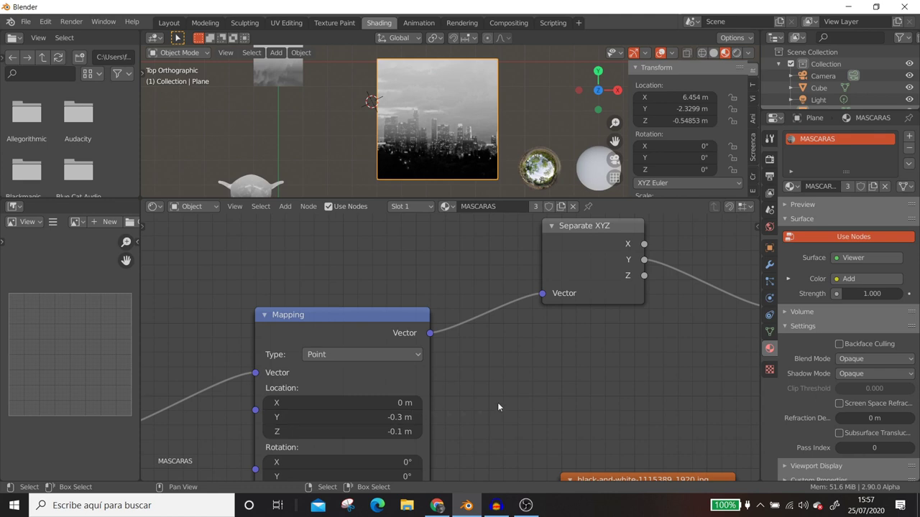
# Move the ColorRamp's black stop to the far left, position 0.
pyautogui.scroll(-1, 575, 383)
pyautogui.scroll(-1, 576, 382)
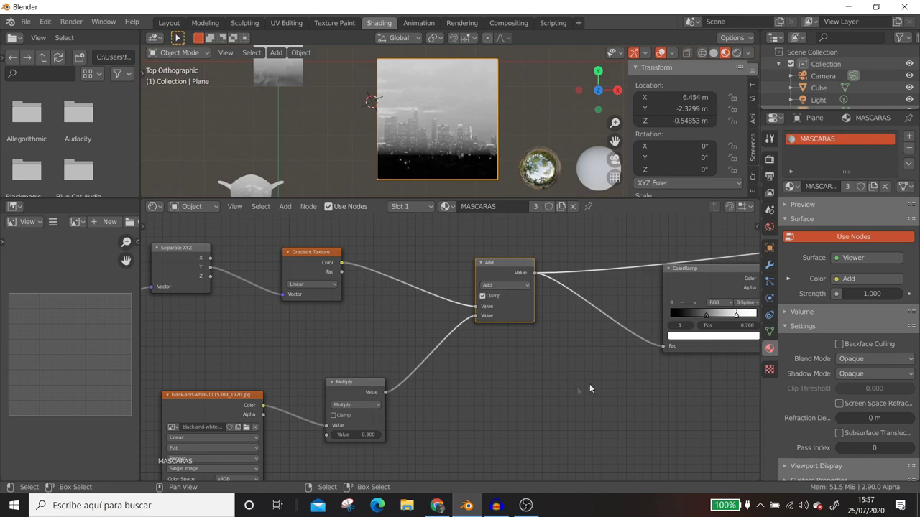
pyautogui.moveTo(589, 388); pyautogui.dragTo(284, 387, button='middle')
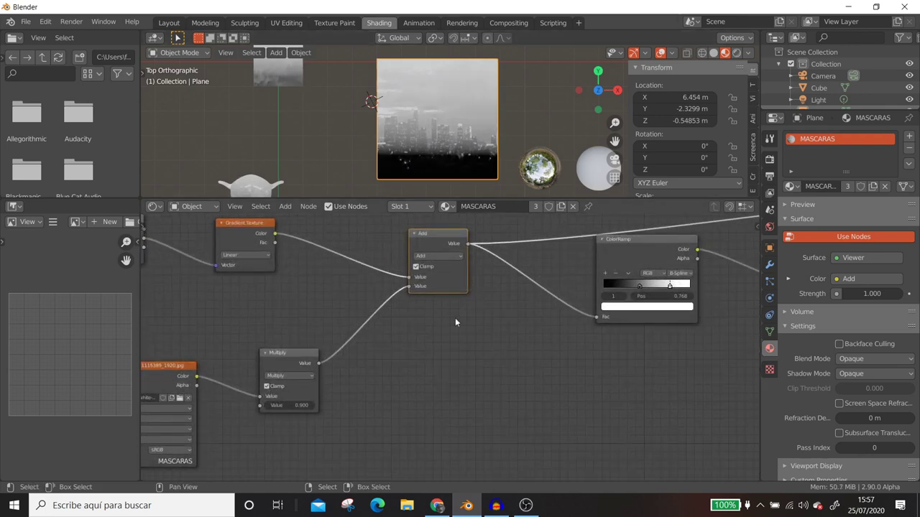
pyautogui.moveTo(455, 318); pyautogui.dragTo(293, 360, button='middle')
pyautogui.moveTo(485, 325); pyautogui.dragTo(431, 333)
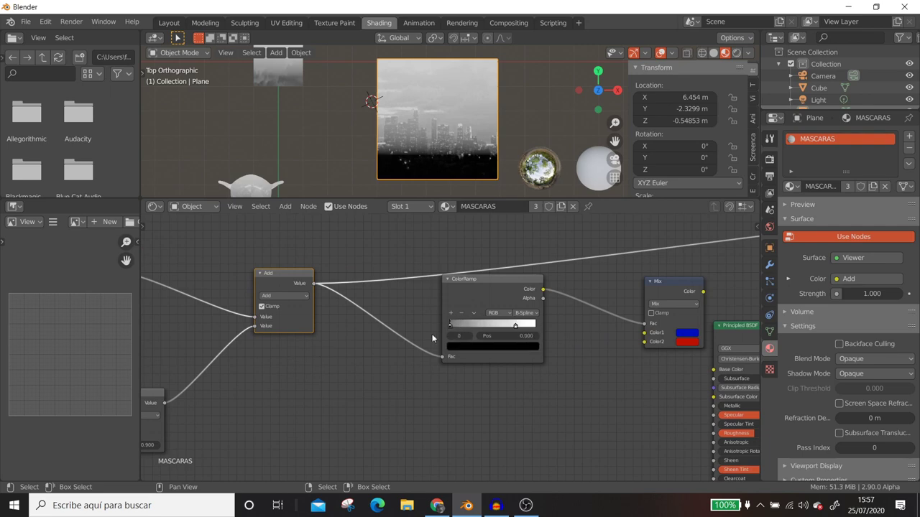
# Slide the ColorRamp white stop left to sharpen the mask.
pyautogui.click(514, 324)
pyautogui.keyDown('ctrl'); pyautogui.keyDown('shift'); pyautogui.click(515, 325); pyautogui.keyUp('shift'); pyautogui.keyUp('ctrl')
pyautogui.moveTo(514, 325)
pyautogui.mouseDown()
pyautogui.moveTo(457, 325)
pyautogui.moveTo(454, 334)
pyautogui.moveTo(506, 335)
pyautogui.moveTo(478, 324)
pyautogui.moveTo(482, 334)
pyautogui.mouseUp()
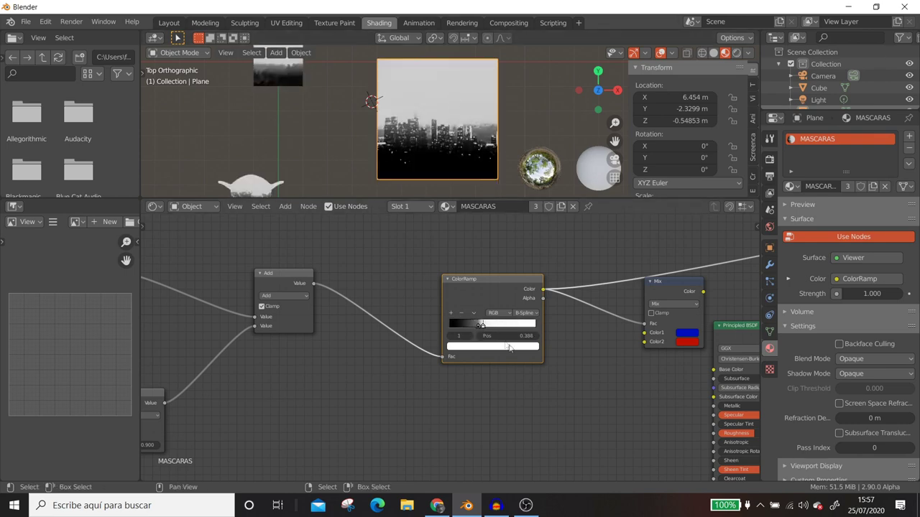
# Link the Mix colour into Principled BSDF Base Color and send Principled BSDF to the material output.
pyautogui.scroll(-2, 454, 311)
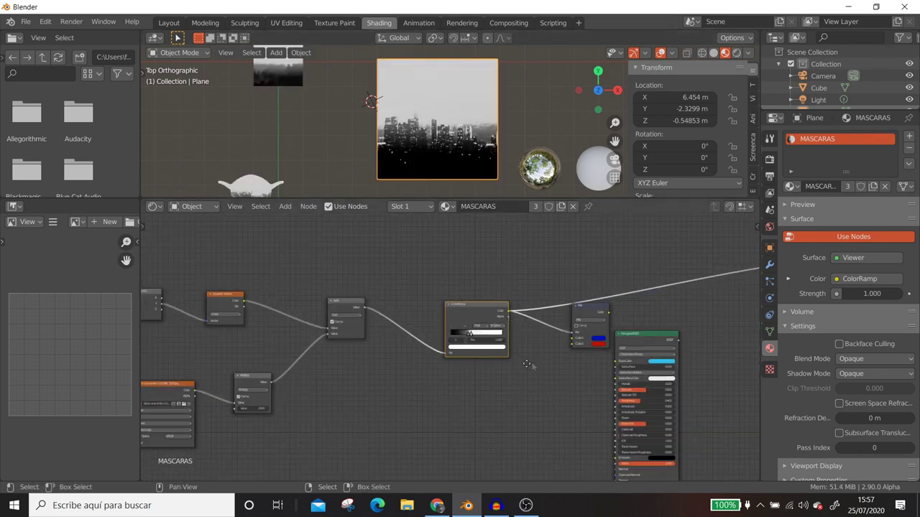
pyautogui.moveTo(532, 363); pyautogui.dragTo(293, 343, button='middle')
pyautogui.moveTo(397, 320); pyautogui.dragTo(534, 307)
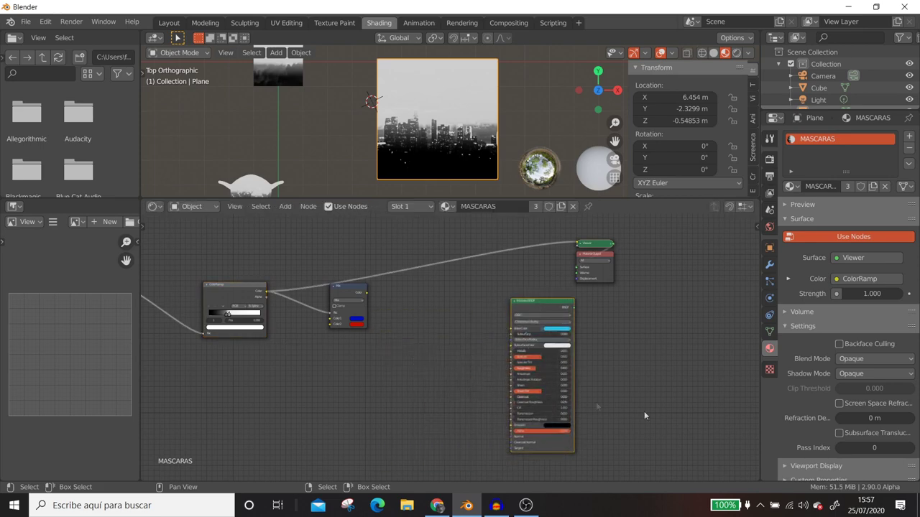
pyautogui.moveTo(366, 292); pyautogui.dragTo(513, 329)
pyautogui.click(531, 308)
pyautogui.keyDown('ctrl'); pyautogui.keyDown('shift'); pyautogui.click(531, 307); pyautogui.keyUp('shift'); pyautogui.keyUp('ctrl')
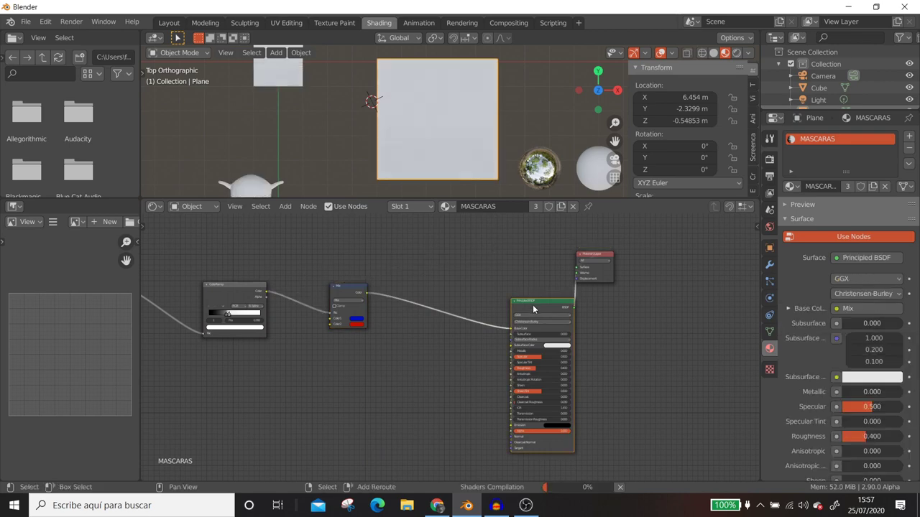
# Set the Mix node's first colour to green and its second colour to red.
pyautogui.moveTo(532, 305); pyautogui.dragTo(605, 304, button='middle')
pyautogui.moveTo(605, 316); pyautogui.dragTo(548, 276)
pyautogui.moveTo(468, 150)
pyautogui.mouseDown(button='middle')
pyautogui.moveTo(454, 164)
pyautogui.moveTo(456, 135)
pyautogui.moveTo(438, 121)
pyautogui.mouseUp(button='middle')
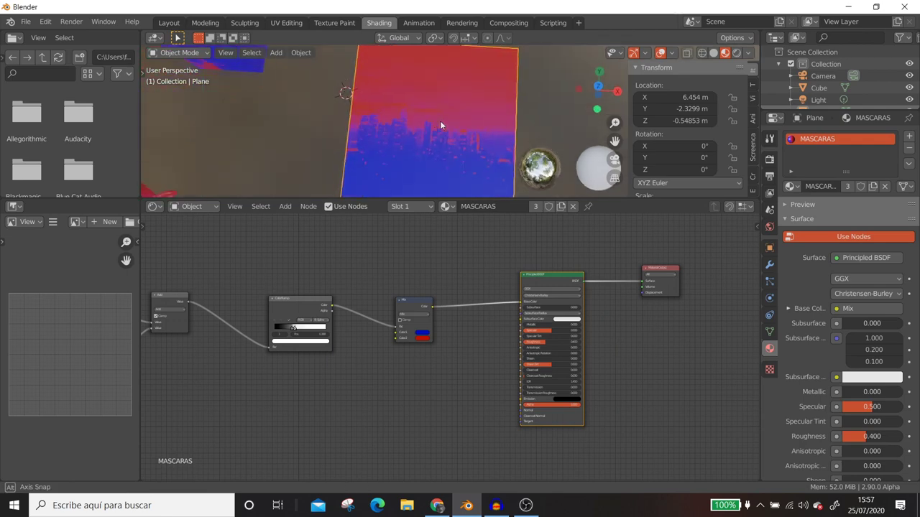
pyautogui.scroll(1, 427, 381)
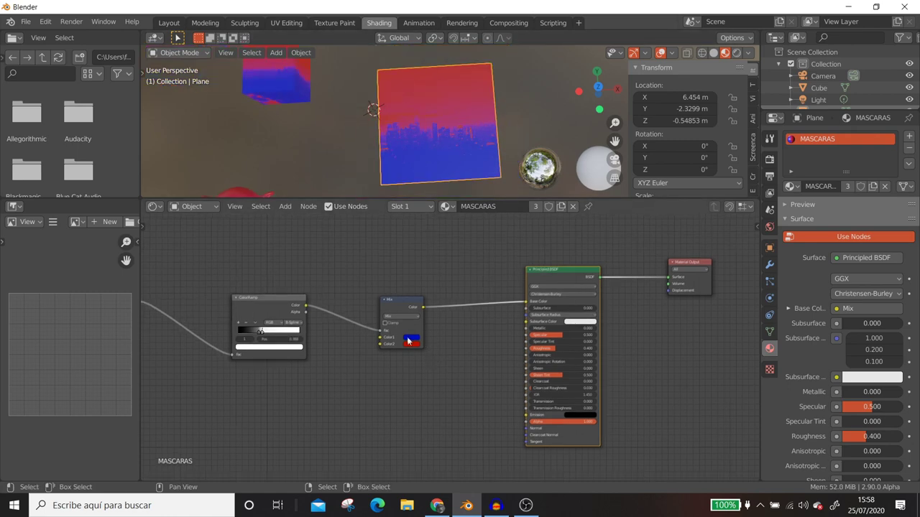
pyautogui.click(412, 337)
pyautogui.click(426, 260)
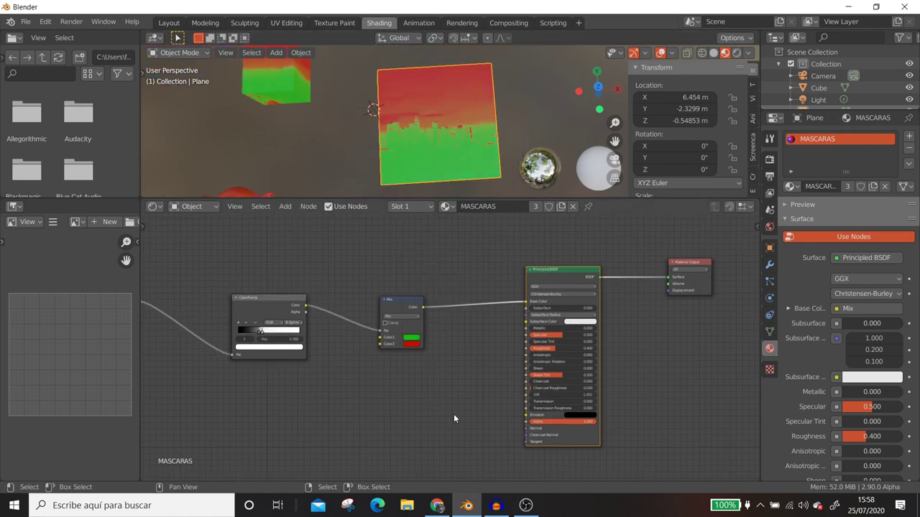
pyautogui.click(410, 344)
pyautogui.click(450, 275)
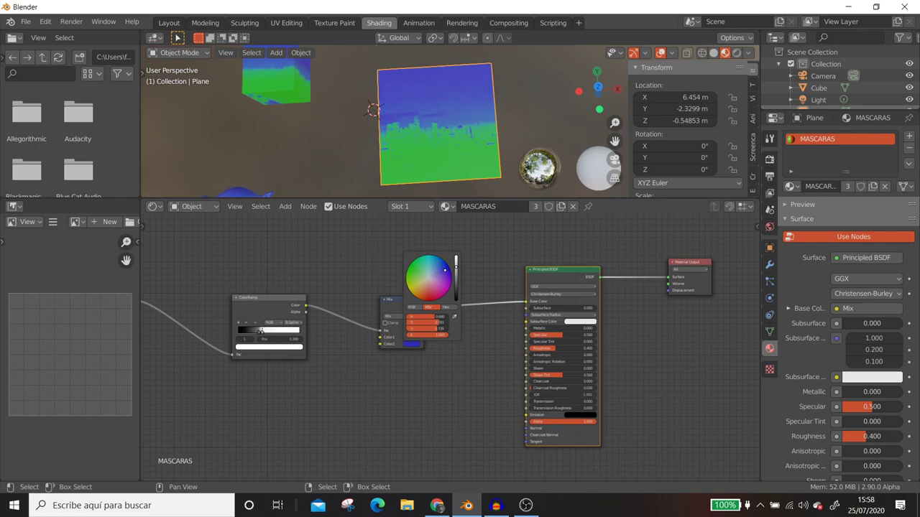
pyautogui.moveTo(450, 274); pyautogui.dragTo(422, 296)
# Orbit around the plane to view the red sky over the green skyline, then pan to the texture nodes.
pyautogui.scroll(-5, 388, 65)
pyautogui.moveTo(388, 64)
pyautogui.mouseDown(button='middle')
pyautogui.moveTo(287, 191)
pyautogui.moveTo(261, 191)
pyautogui.moveTo(333, 125)
pyautogui.moveTo(431, 149)
pyautogui.moveTo(489, 72)
pyautogui.moveTo(438, 60)
pyautogui.moveTo(453, 98)
pyautogui.moveTo(446, 108)
pyautogui.mouseUp(button='middle')
pyautogui.scroll(3, 447, 108)
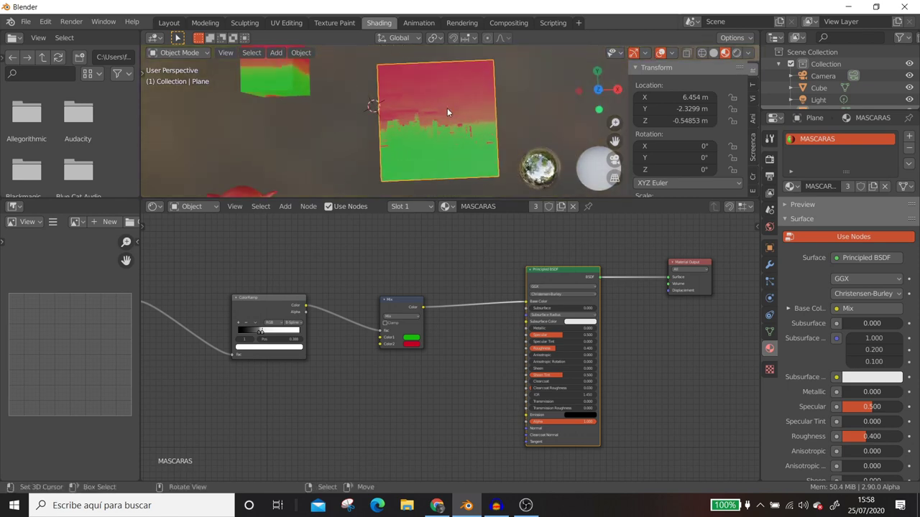
pyautogui.scroll(-1, 406, 349)
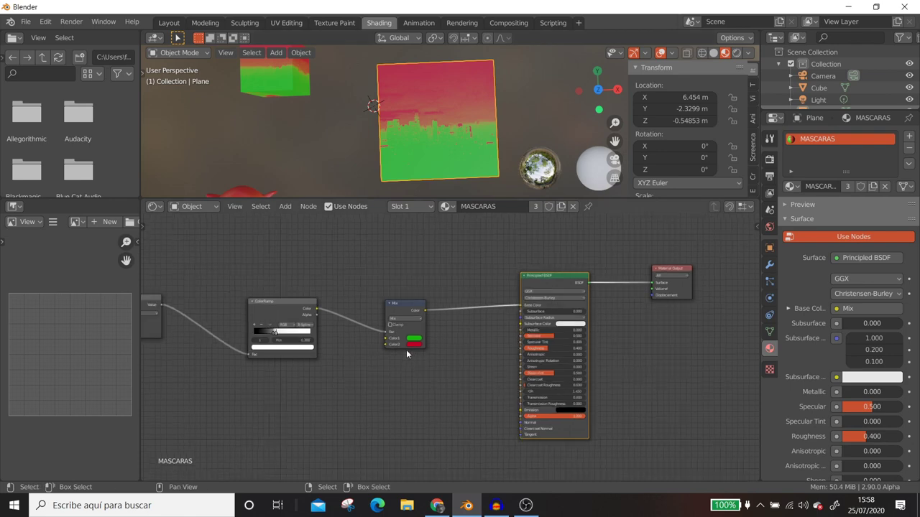
pyautogui.moveTo(396, 389); pyautogui.dragTo(485, 359, button='middle')
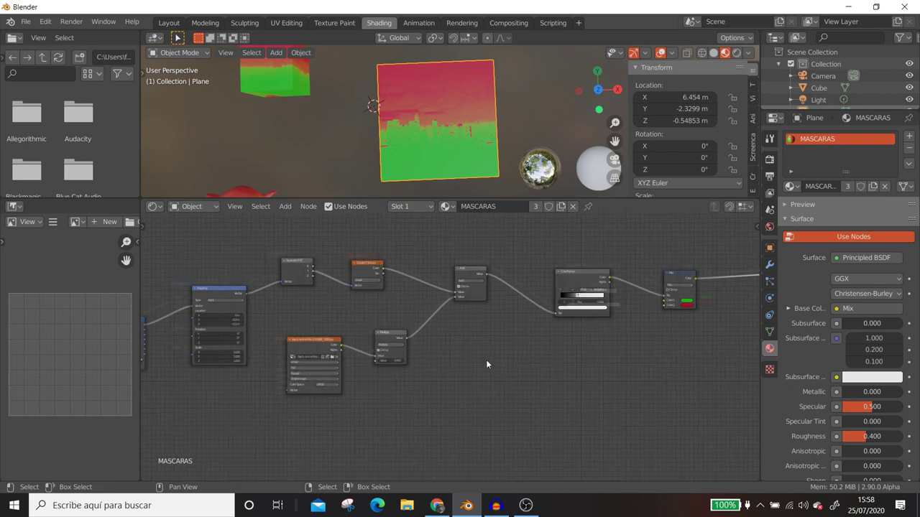
pyautogui.scroll(-1, 446, 366)
pyautogui.scroll(-1, 424, 374)
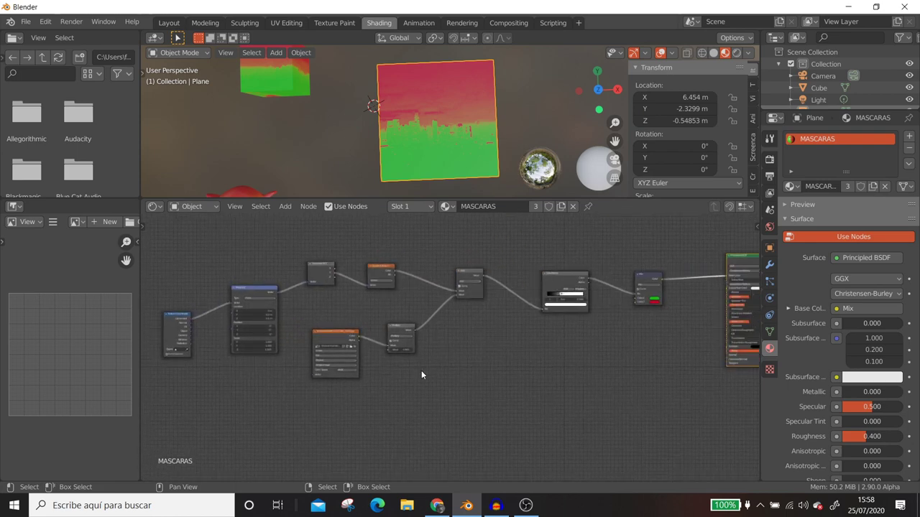